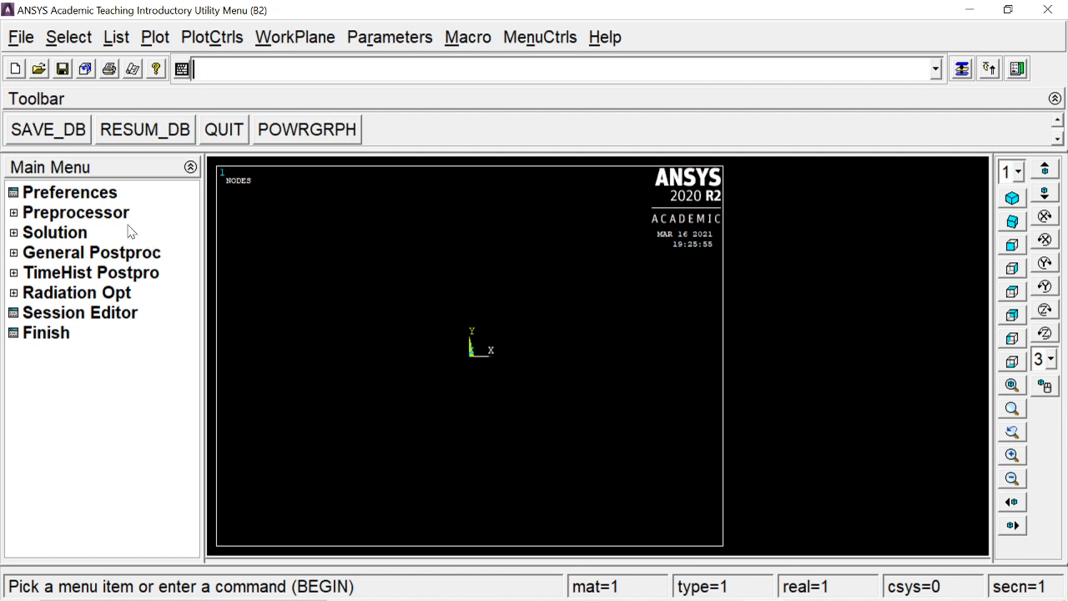
# - Limit the GUI filtering preferences to the Structural discipline
pyautogui.click(105, 199)
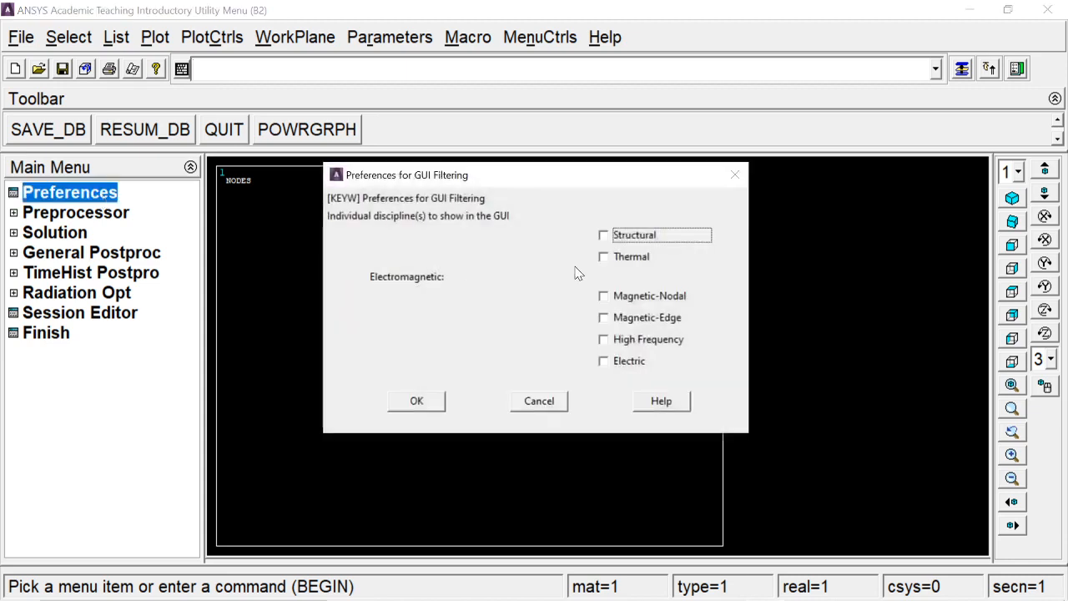
pyautogui.click(634, 237)
pyautogui.click(417, 404)
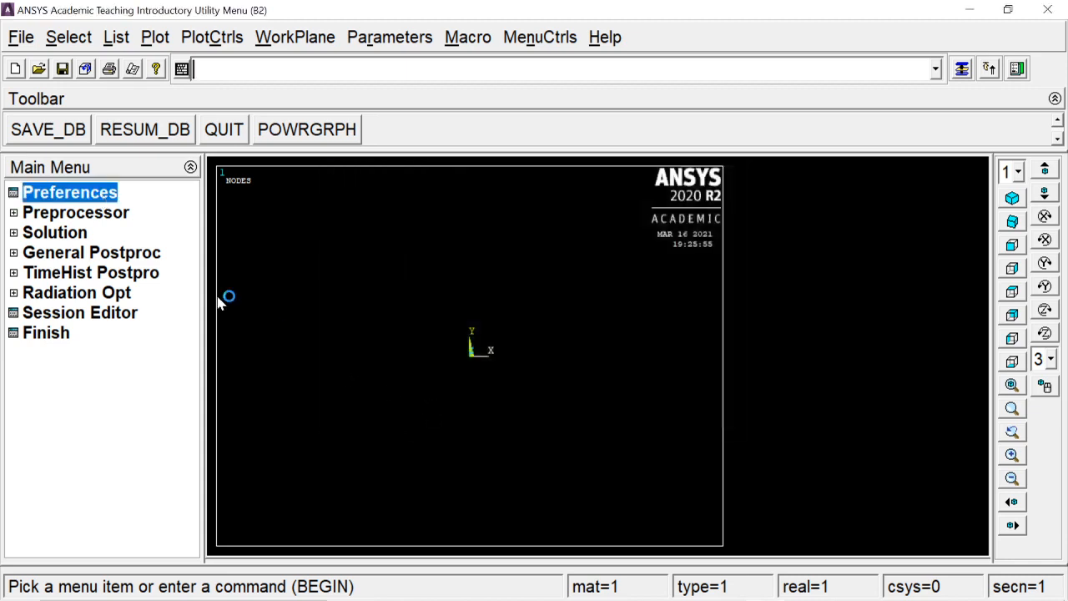
# - Add the 2 node 188 beam element from the element library as element type 1
pyautogui.click(107, 214)
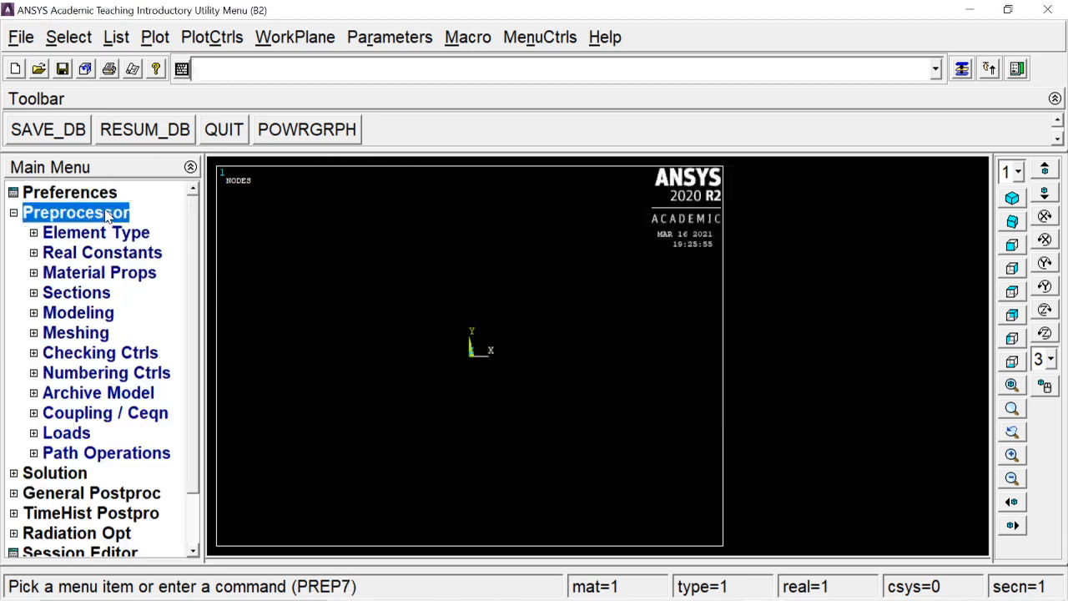
pyautogui.click(105, 234)
pyautogui.click(105, 257)
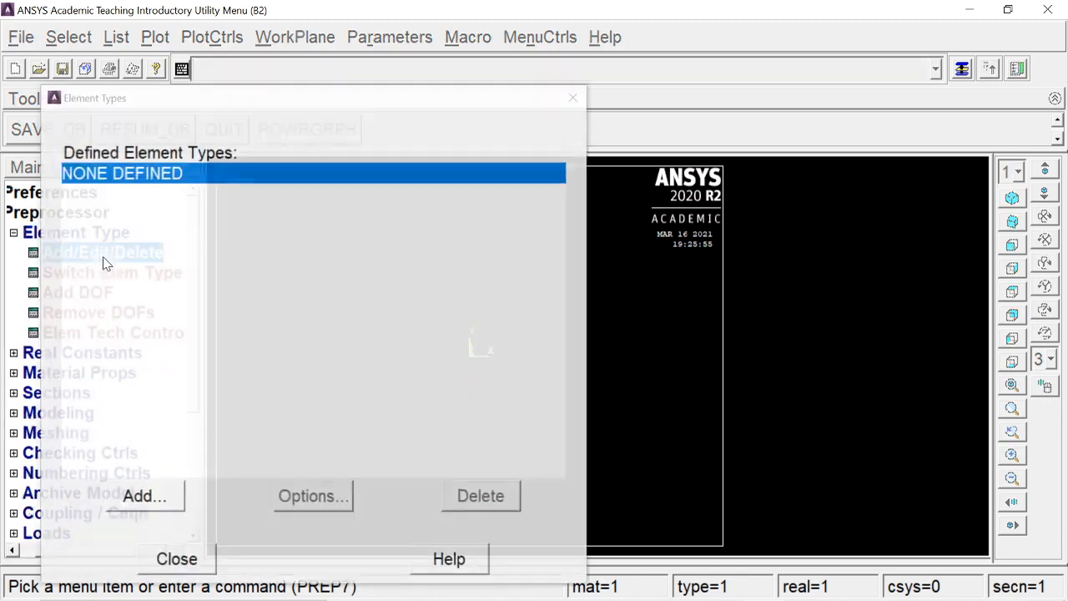
pyautogui.click(140, 499)
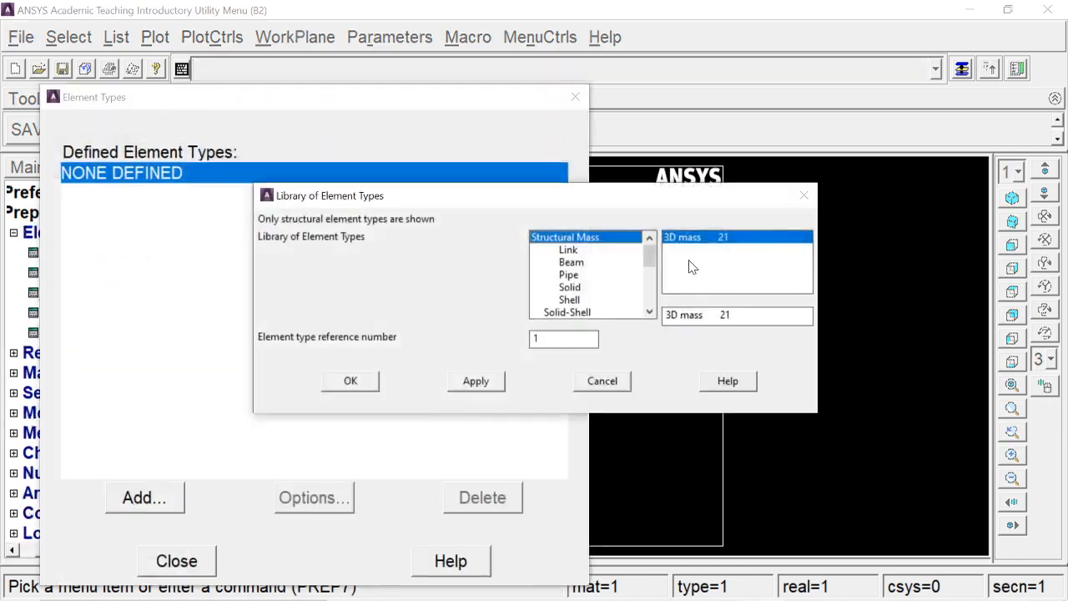
pyautogui.click(585, 263)
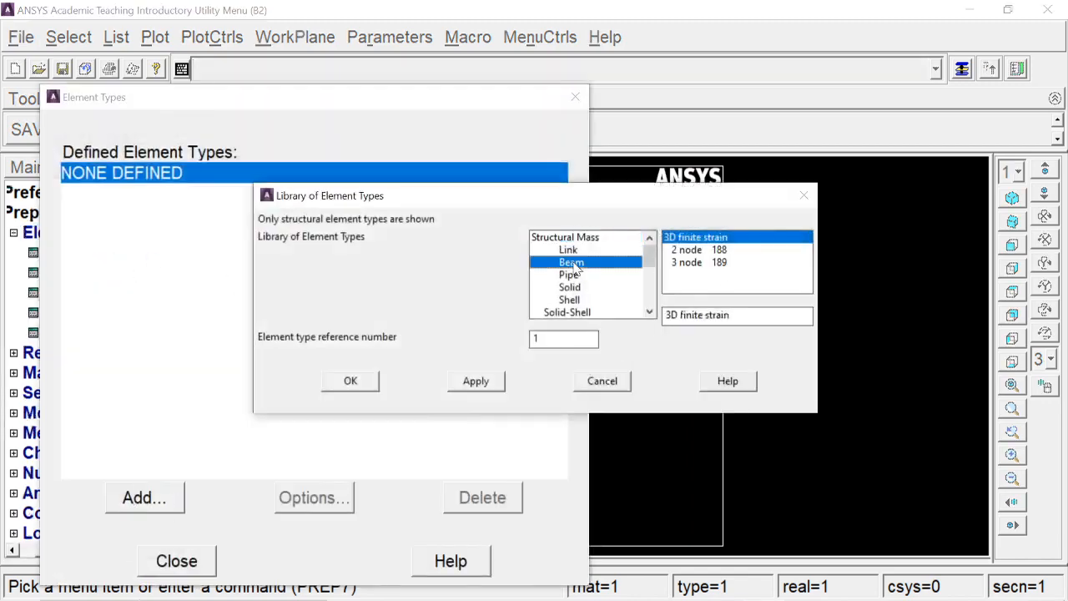
pyautogui.click(689, 250)
pyautogui.click(350, 381)
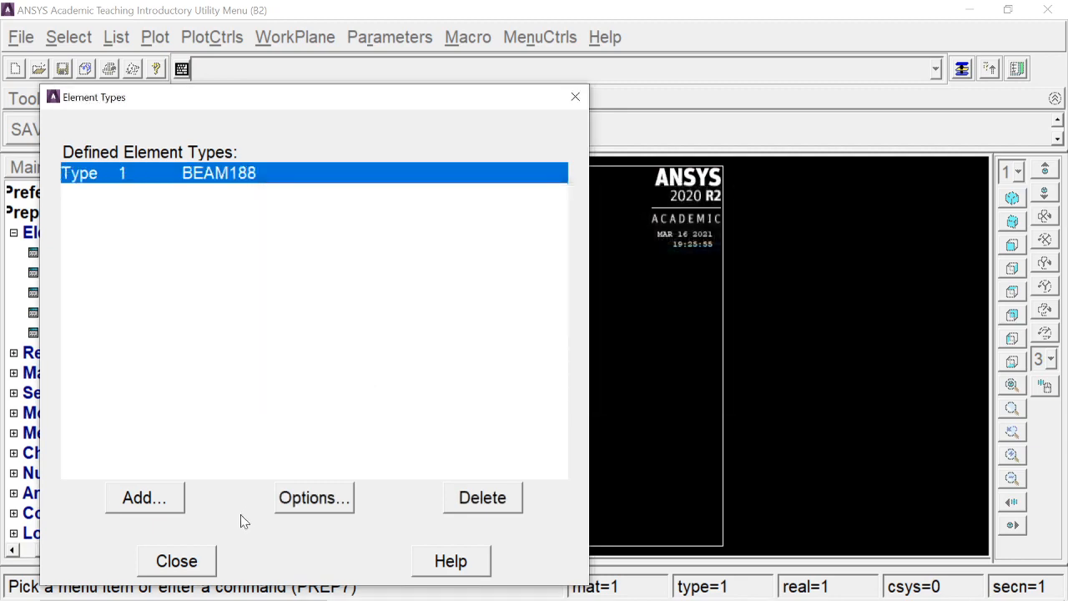
pyautogui.click(199, 560)
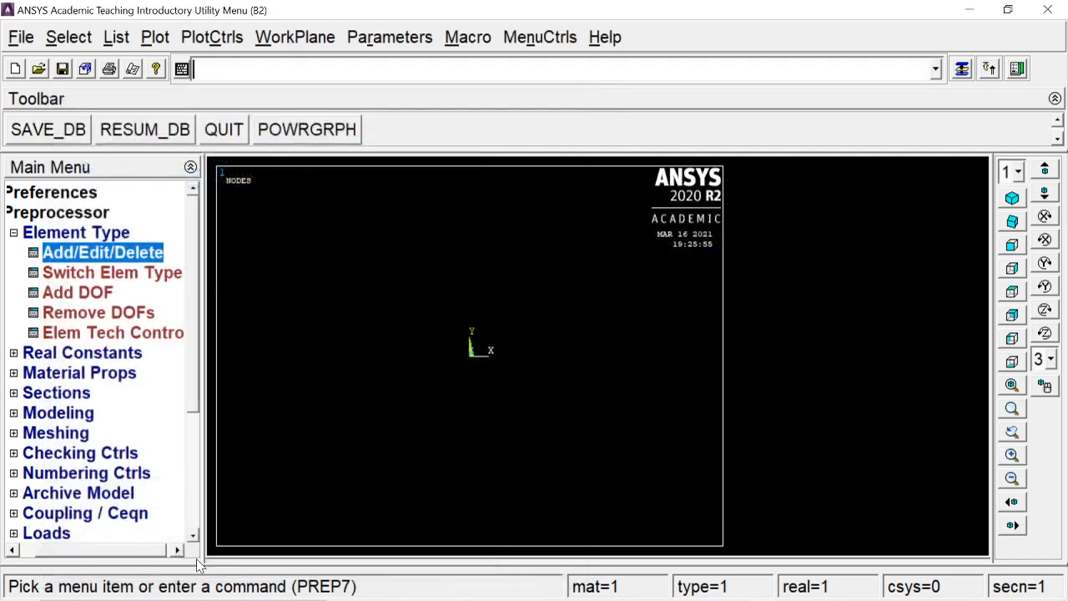
pyautogui.click(94, 236)
# - Define material 1 as linear elastic isotropic with EX 2e5 and PRXY 0.3
pyautogui.click(90, 274)
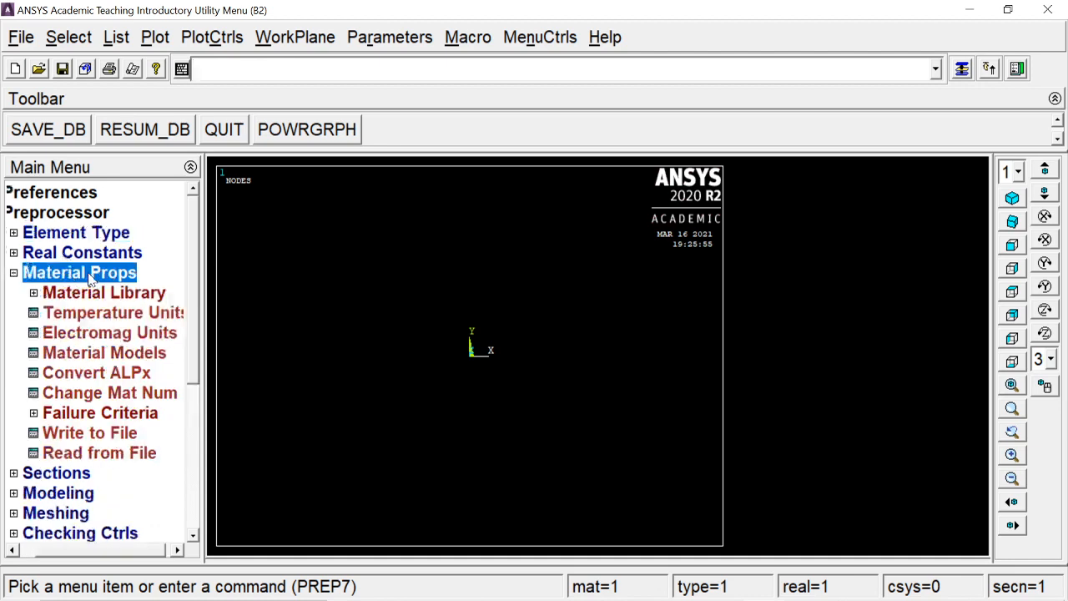
pyautogui.click(94, 353)
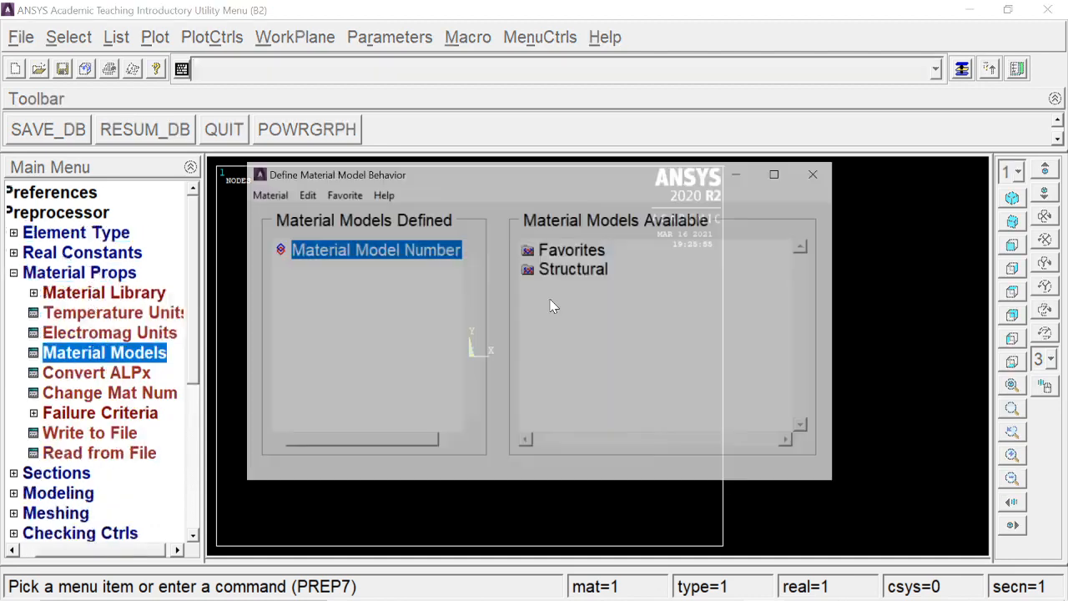
pyautogui.doubleClick(544, 274)
pyautogui.doubleClick(576, 289)
pyautogui.click(602, 309)
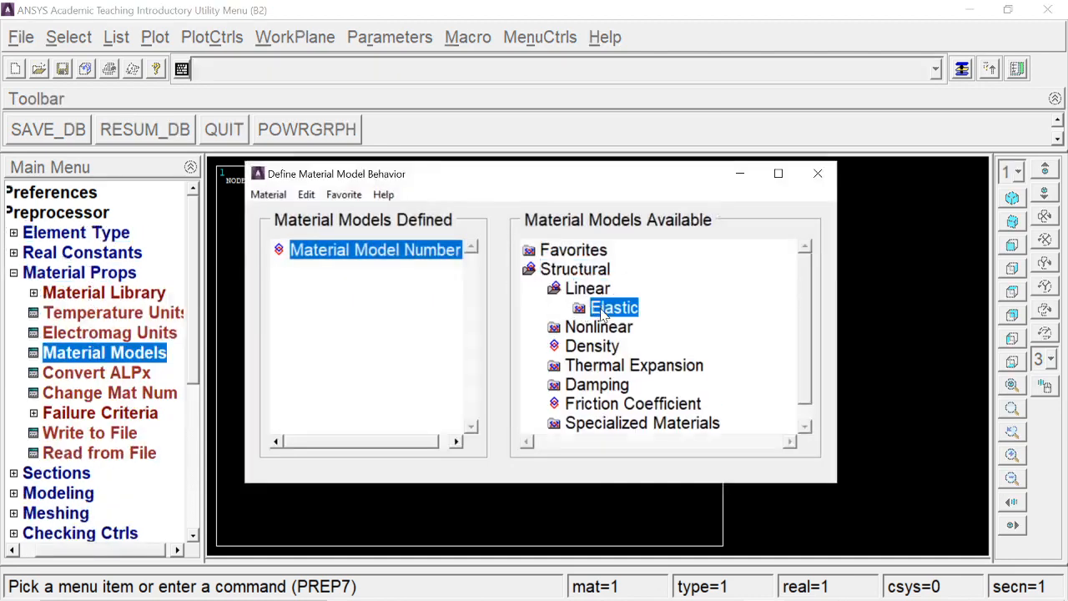
pyautogui.doubleClick(603, 309)
pyautogui.doubleClick(612, 325)
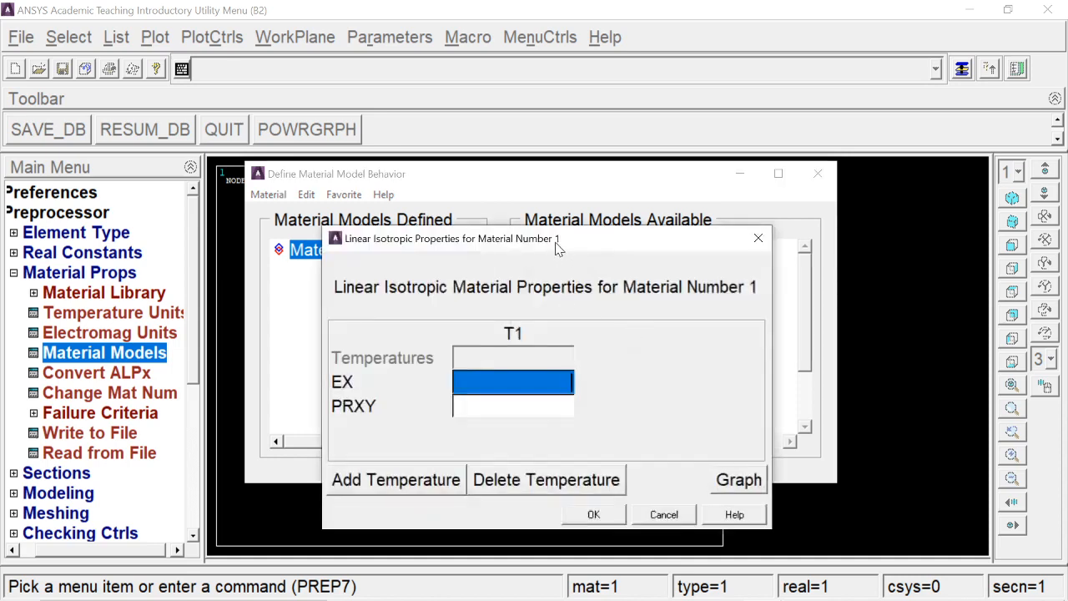
pyautogui.moveTo(557, 249); pyautogui.dragTo(707, 181)
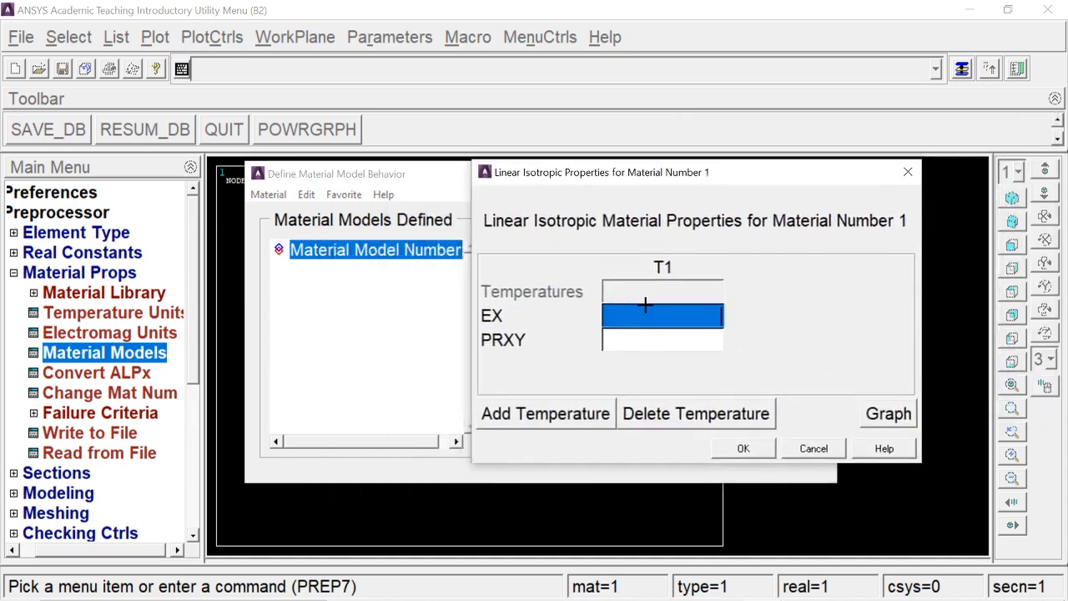
pyautogui.write('2e')
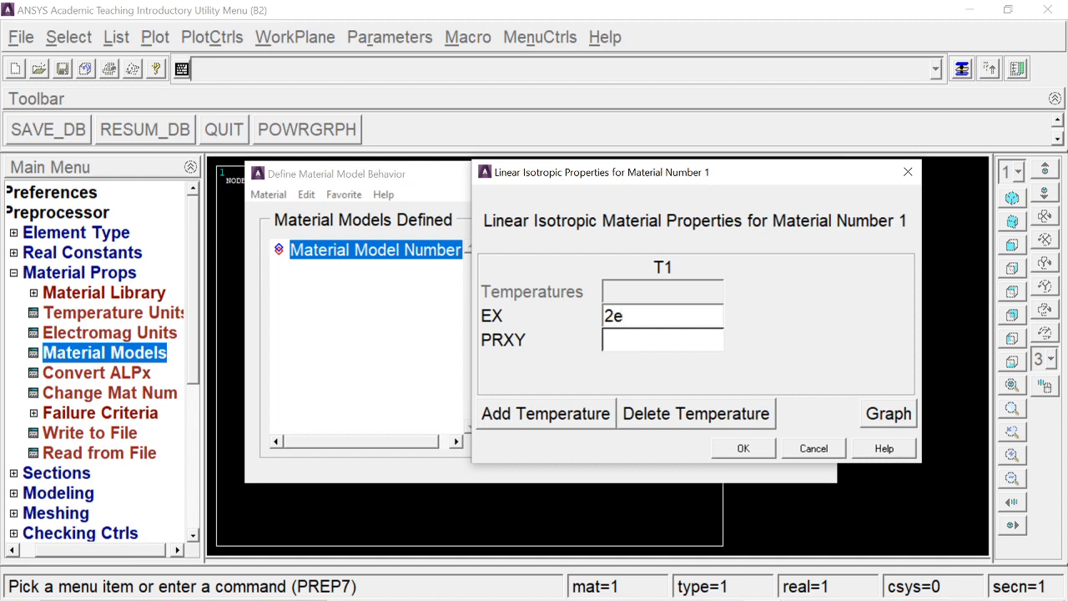
pyautogui.write('5')
pyautogui.press('Tab')
pyautogui.write('.3')
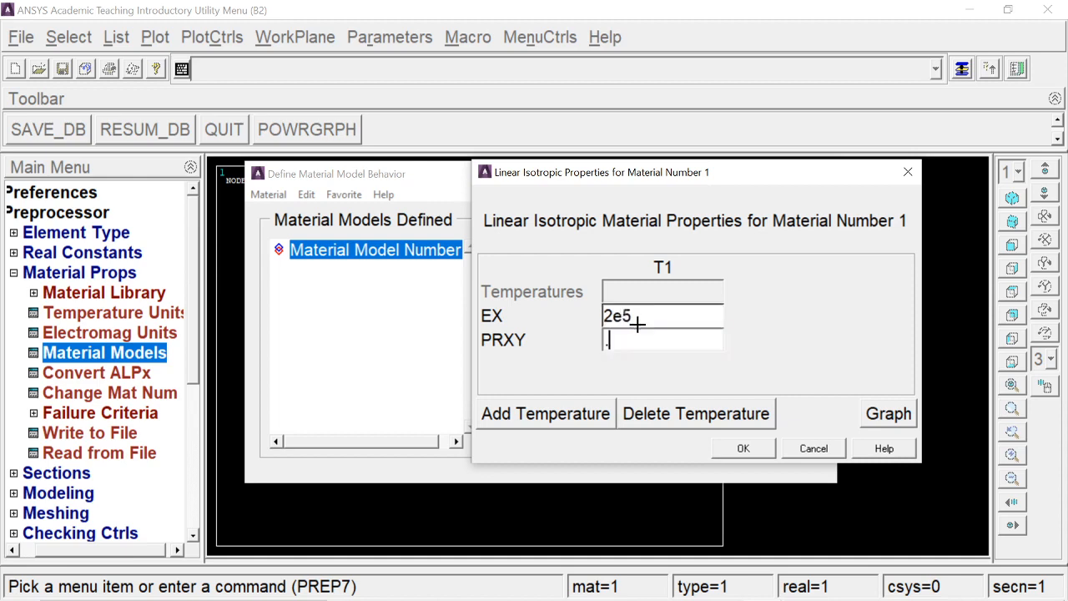
pyautogui.click(739, 451)
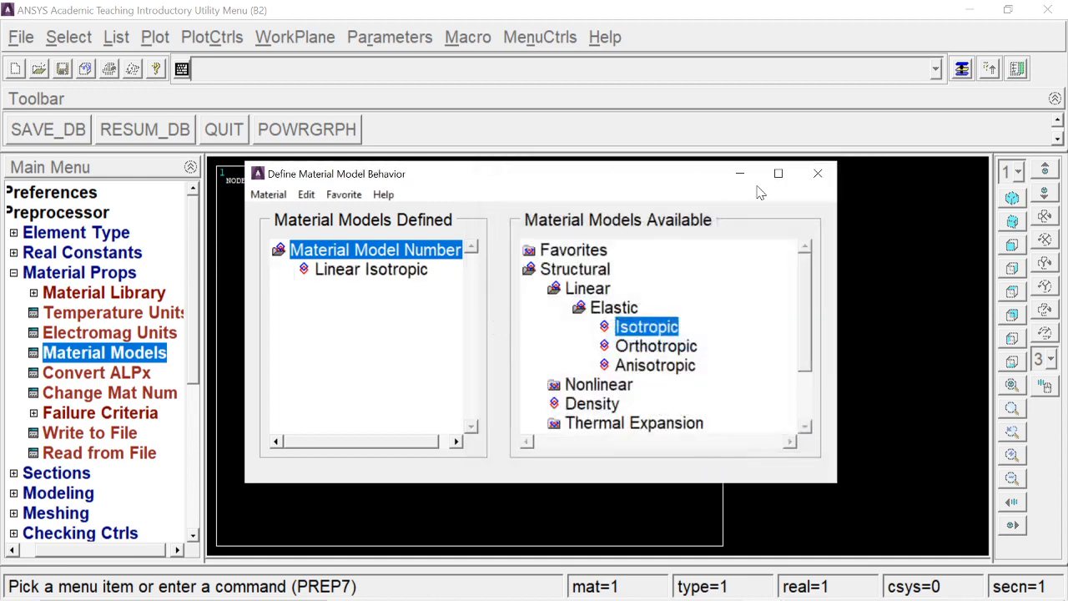
pyautogui.click(803, 182)
pyautogui.click(91, 275)
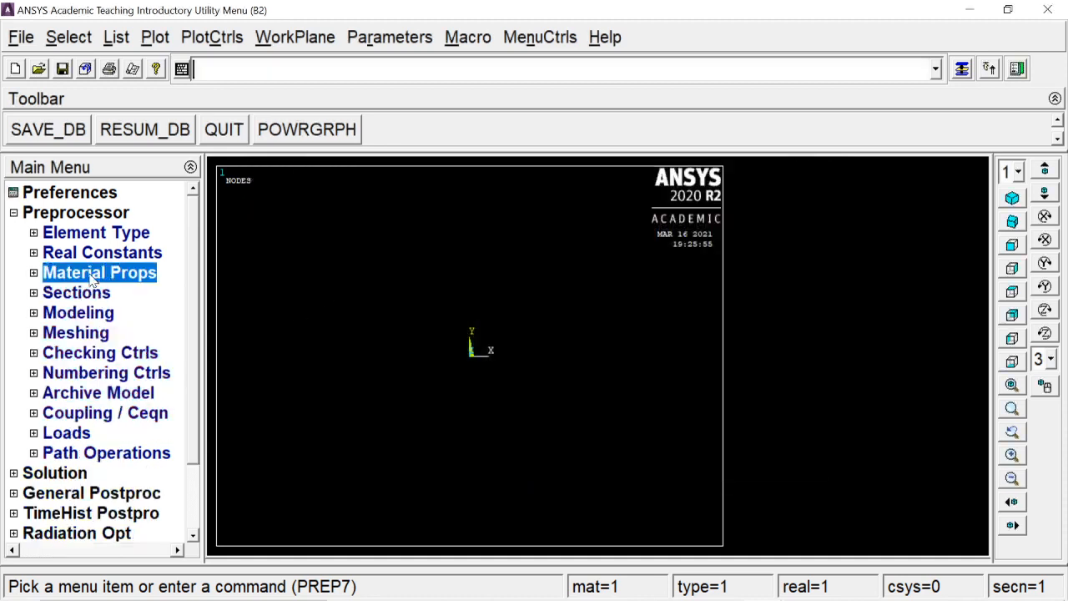
# - Define a solid rectangular beam section with ID 1, named sq1, with B 100 and H 100, and preview it
pyautogui.click(90, 294)
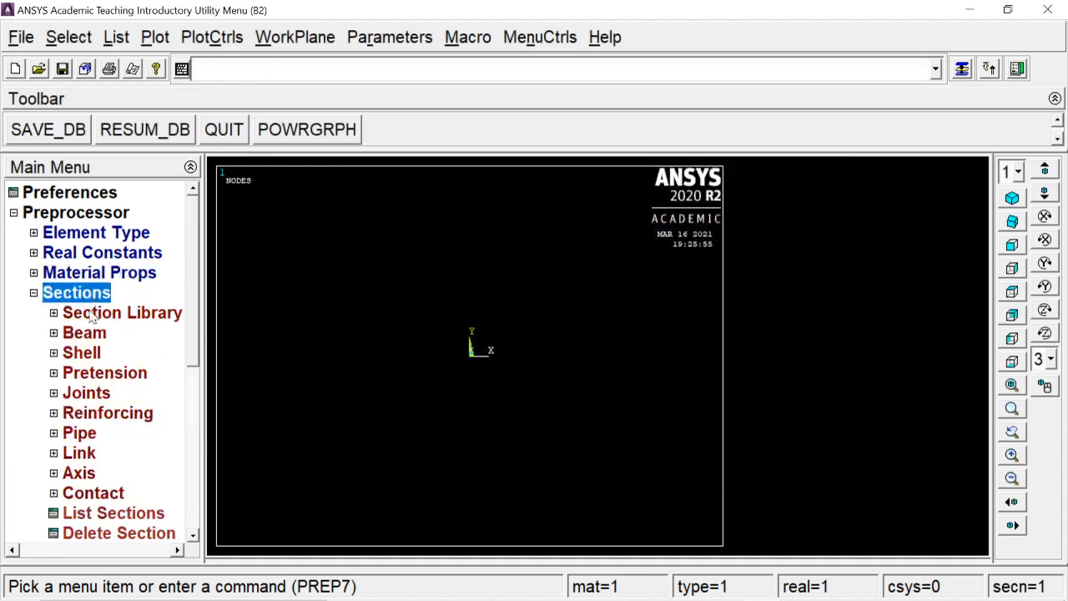
pyautogui.click(91, 335)
pyautogui.click(112, 353)
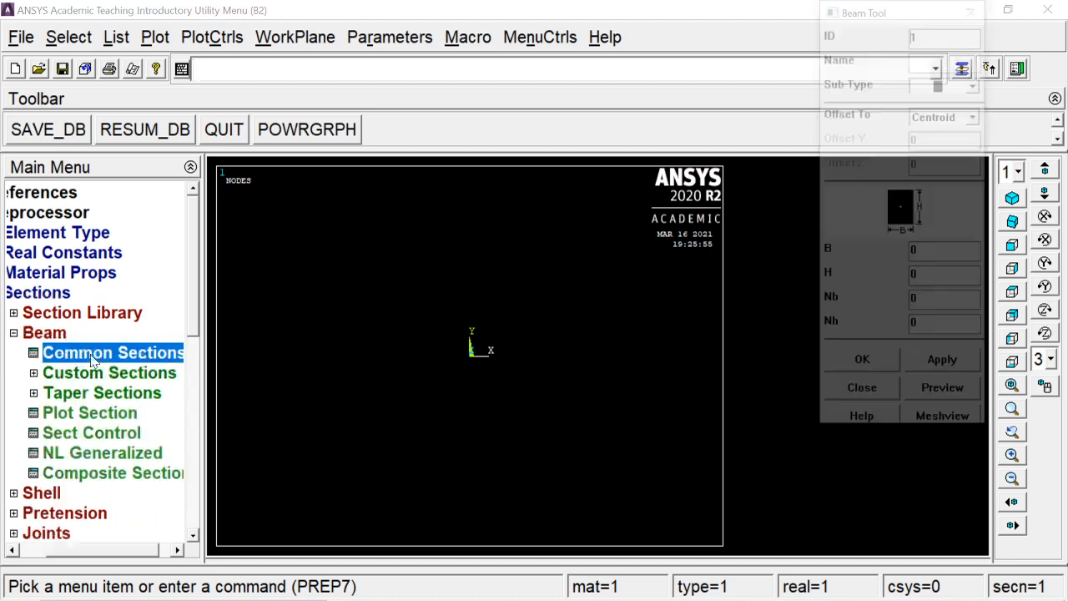
pyautogui.moveTo(910, 25); pyautogui.dragTo(691, 92)
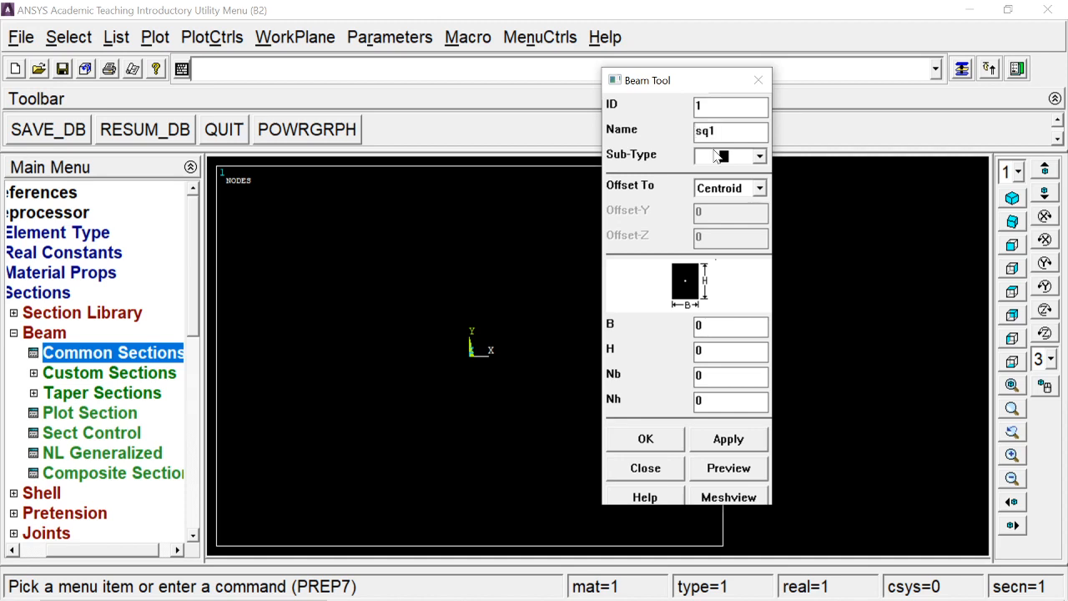
pyautogui.write('100100')
pyautogui.click(705, 472)
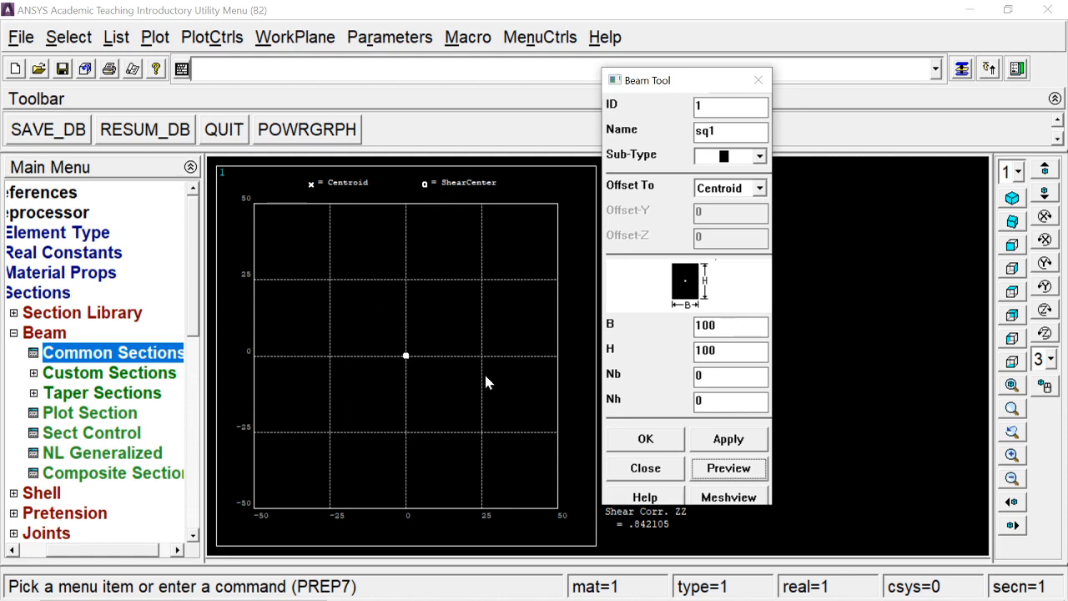
pyautogui.click(640, 443)
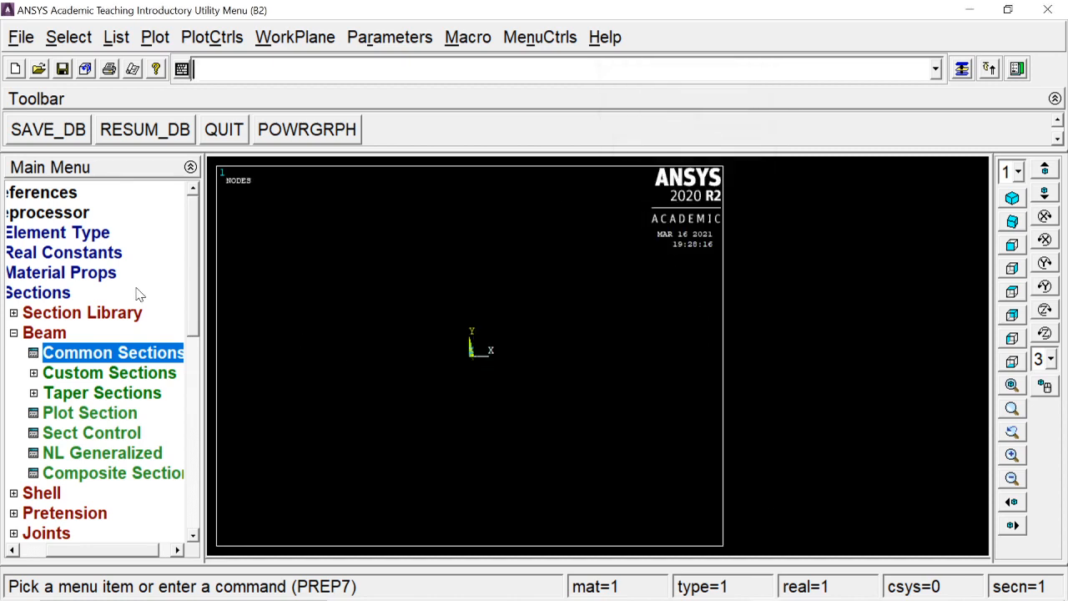
pyautogui.click(63, 336)
pyautogui.click(68, 301)
# - Start keypoint creation in the active coordinate system and consult the beam's segment lengths in the Google Slides problem sketch
pyautogui.click(70, 314)
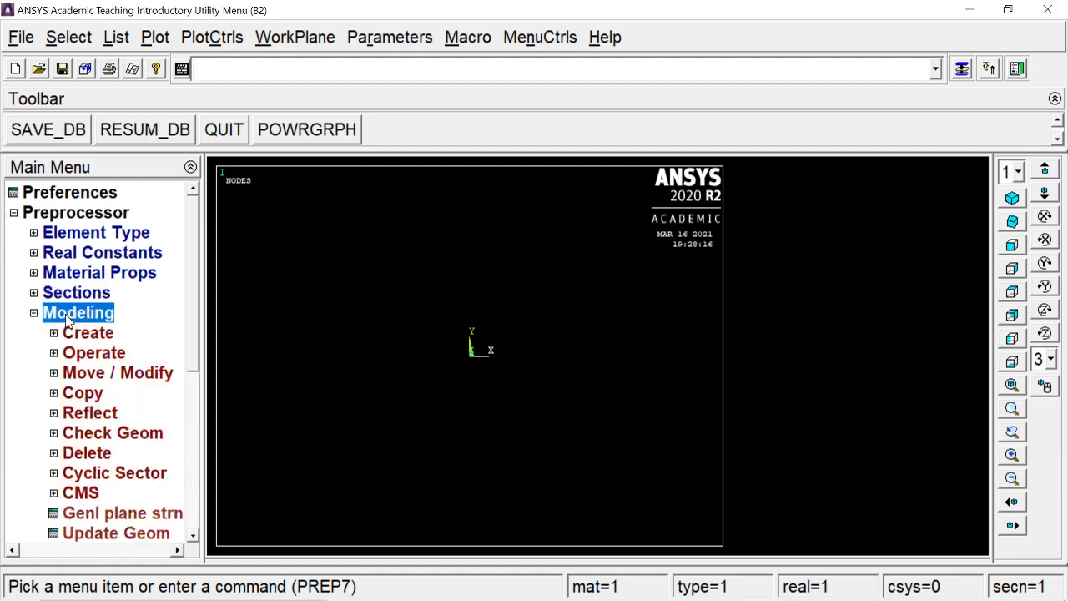
pyautogui.click(86, 335)
pyautogui.click(87, 351)
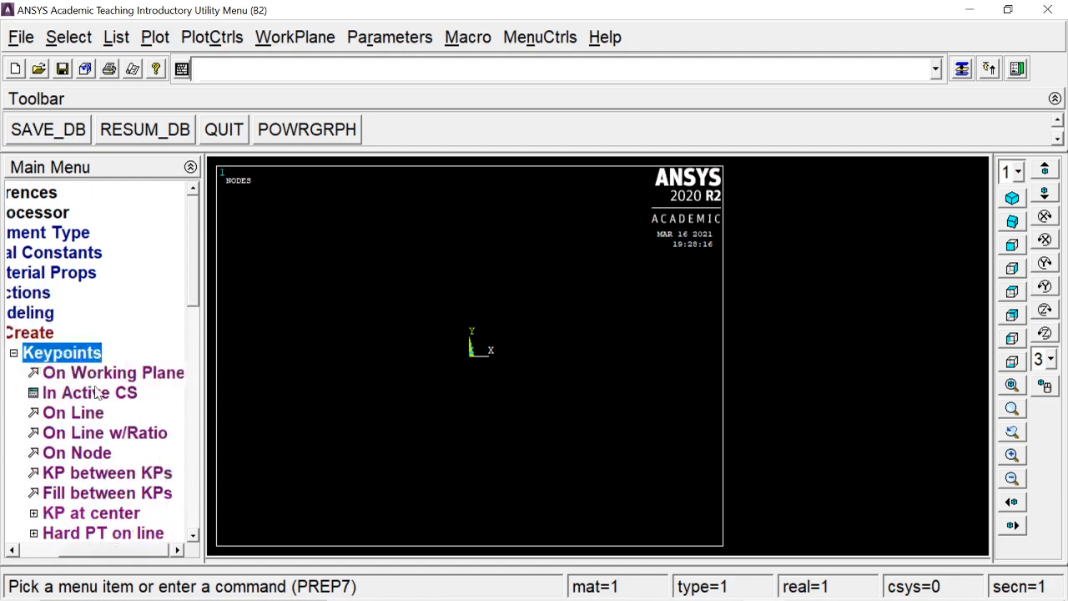
pyautogui.click(99, 394)
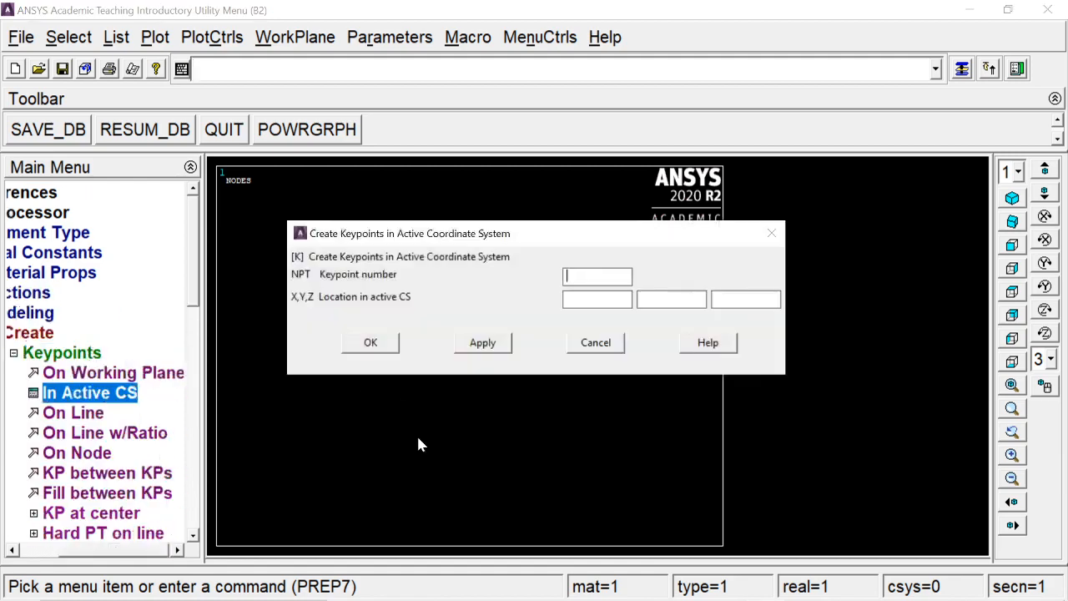
pyautogui.hotkey('alt', 'Tab')
pyautogui.hotkey('alt', 'Tab')
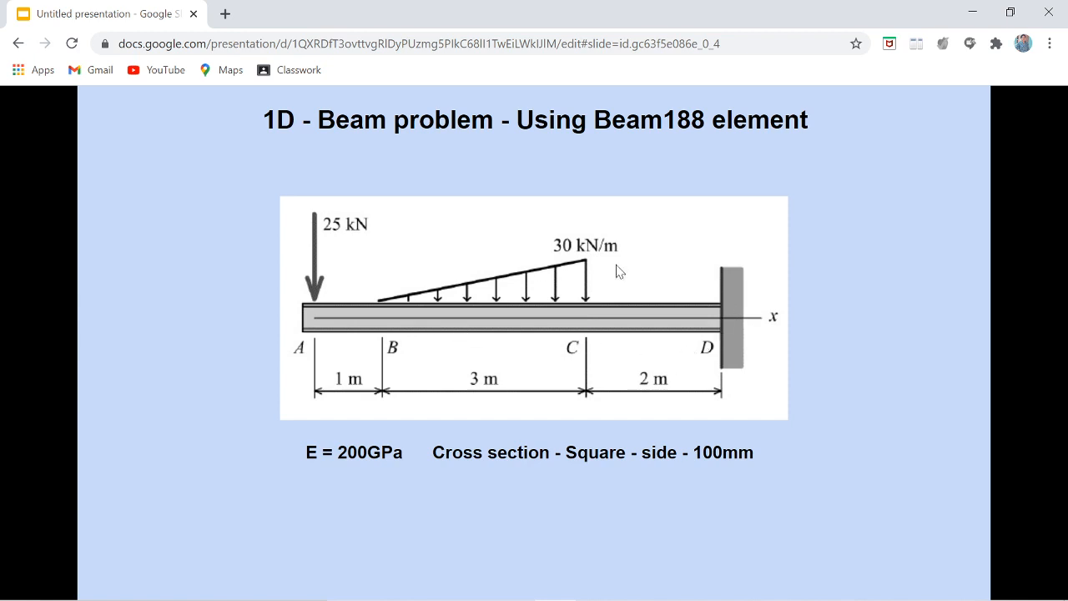
pyautogui.hotkey('alt', 'Tab')
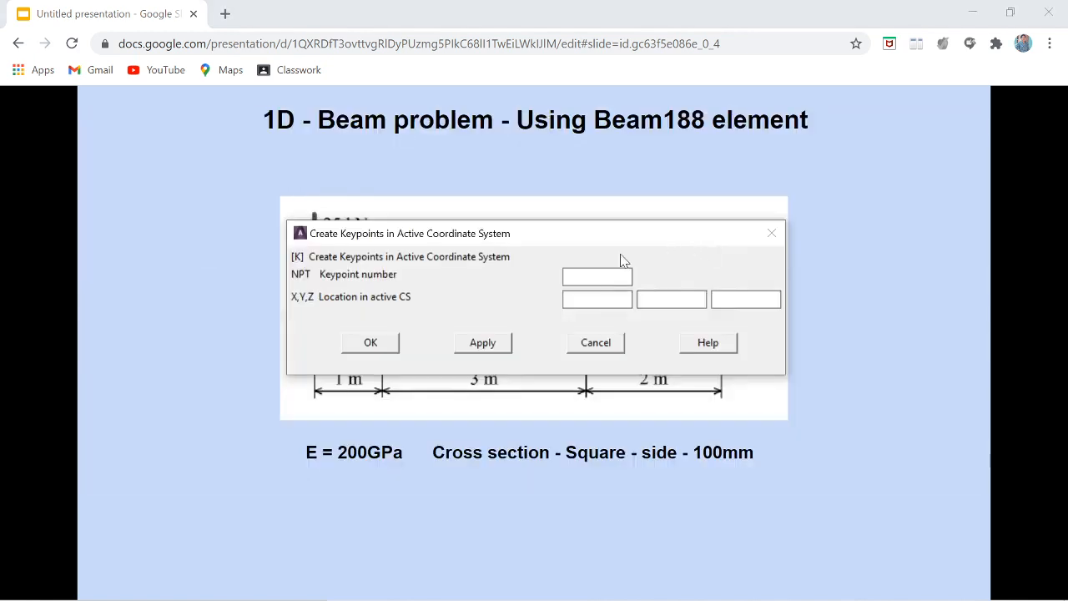
pyautogui.hotkey('alt', 'Tab')
pyautogui.hotkey('alt', 'Tab')
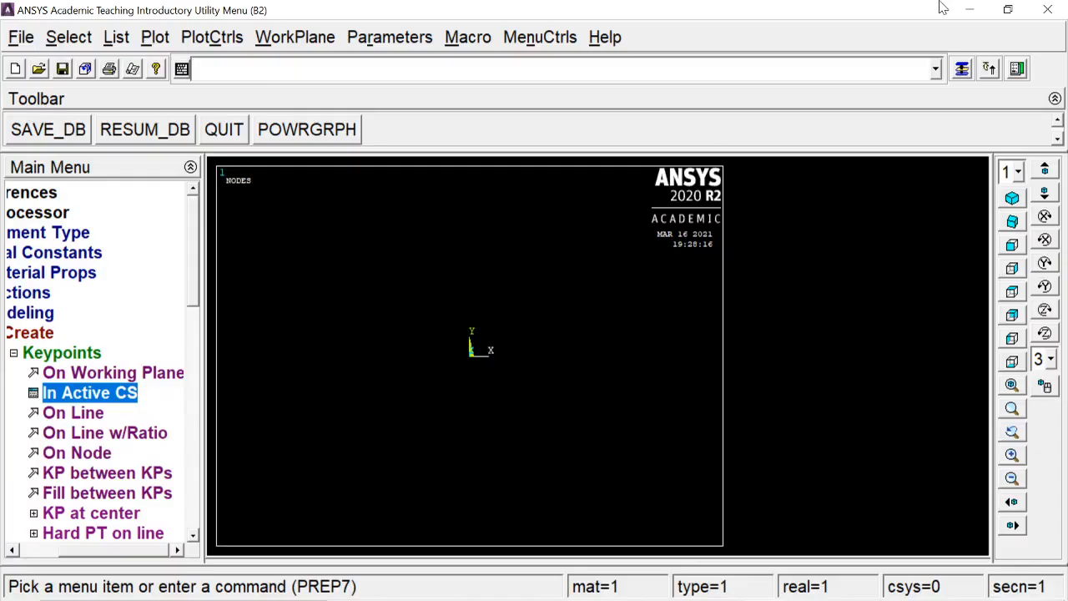
# - Create four keypoints along the X axis, at the origin and at X = 1000, 4000 and 6000
pyautogui.click(962, 68)
pyautogui.click(567, 299)
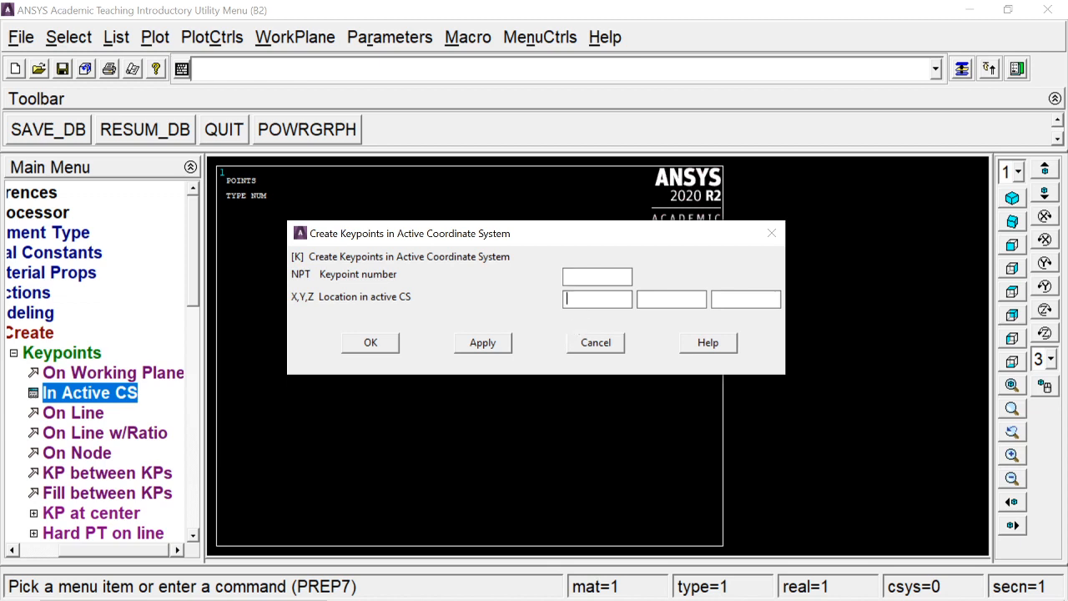
pyautogui.click(479, 346)
pyautogui.moveTo(591, 299); pyautogui.dragTo(526, 309)
pyautogui.write('4000')
pyautogui.click(483, 342)
pyautogui.moveTo(589, 299); pyautogui.dragTo(538, 306)
pyautogui.write('5000')
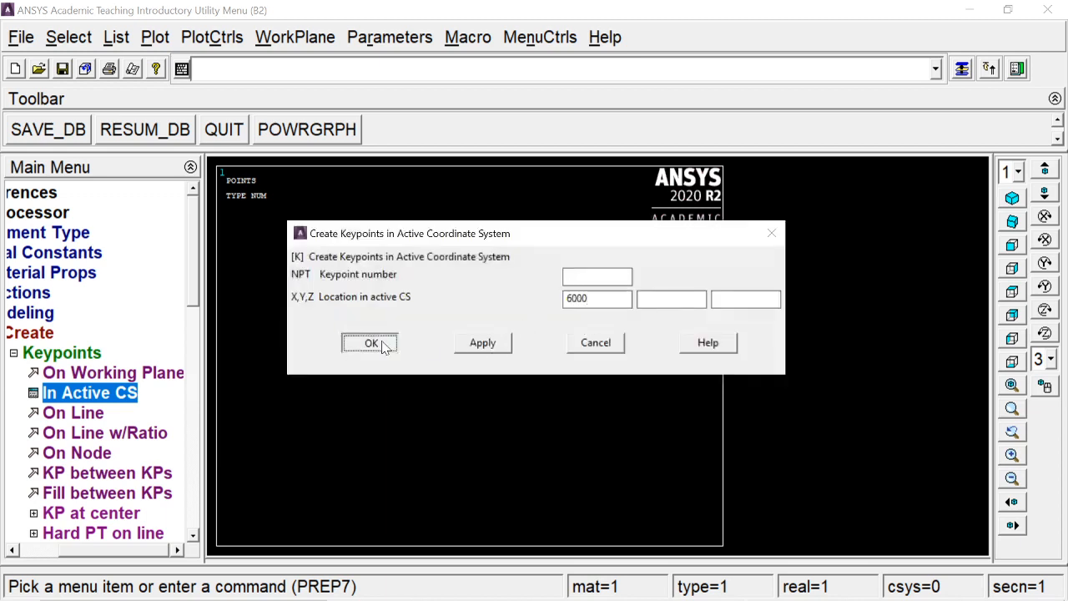
pyautogui.click(373, 342)
# - Display the keypoints with Multi-Plots and fit the whole model in the view
pyautogui.click(155, 36)
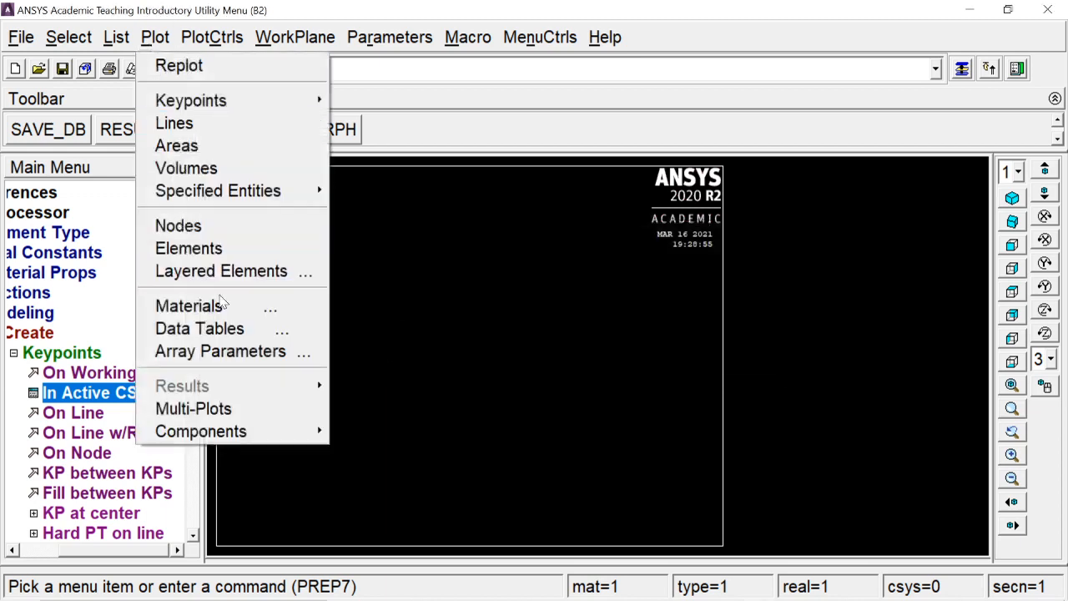
pyautogui.click(215, 407)
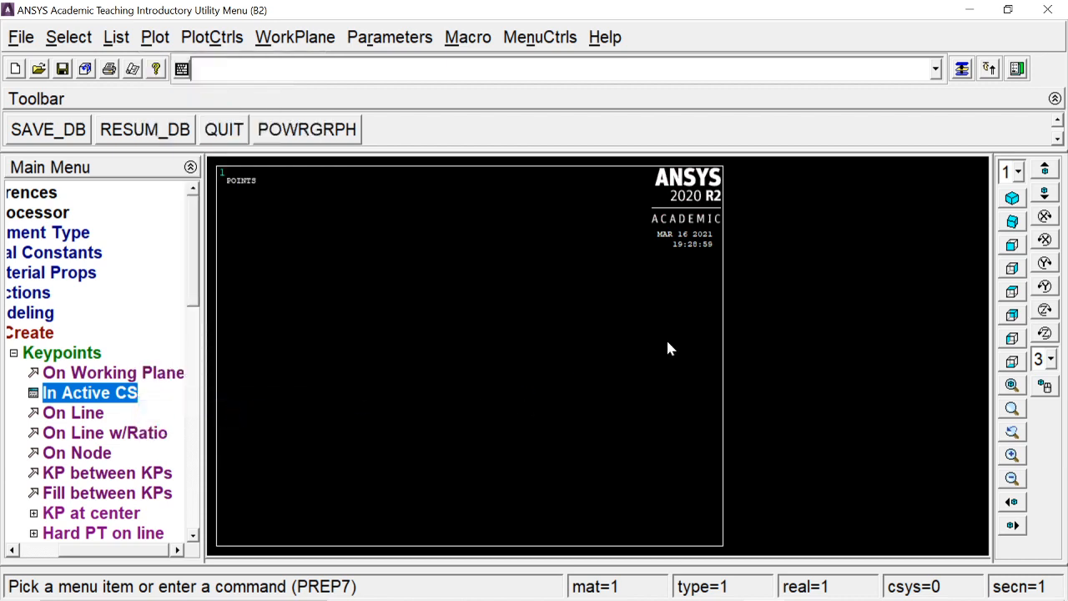
pyautogui.click(1013, 384)
pyautogui.click(51, 352)
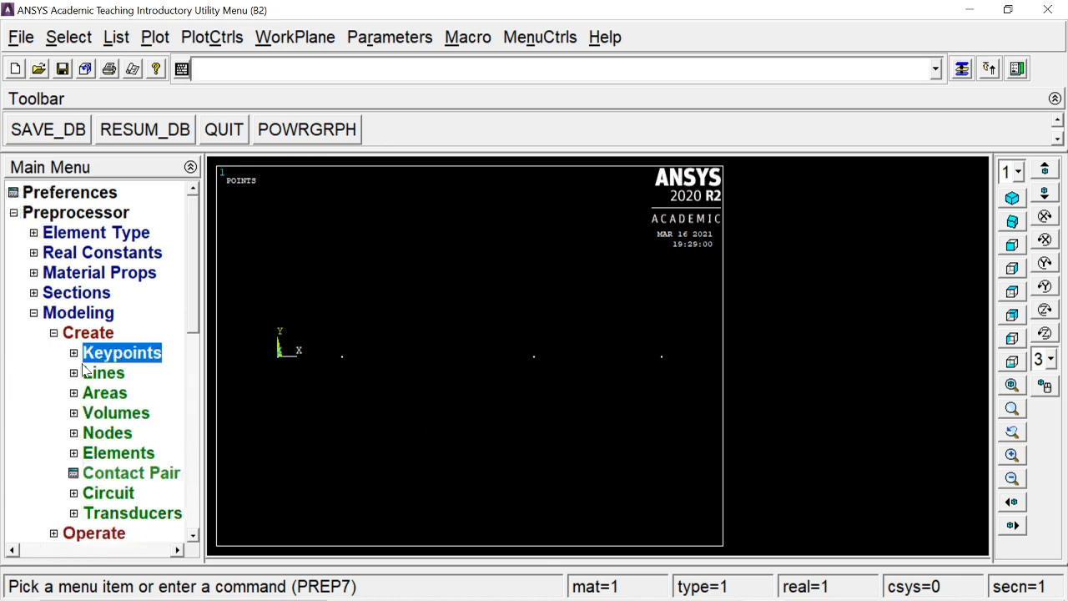
# - Create three straight lines joining the four keypoints consecutively from the origin to X = 6000
pyautogui.click(101, 372)
pyautogui.click(117, 397)
pyautogui.click(125, 414)
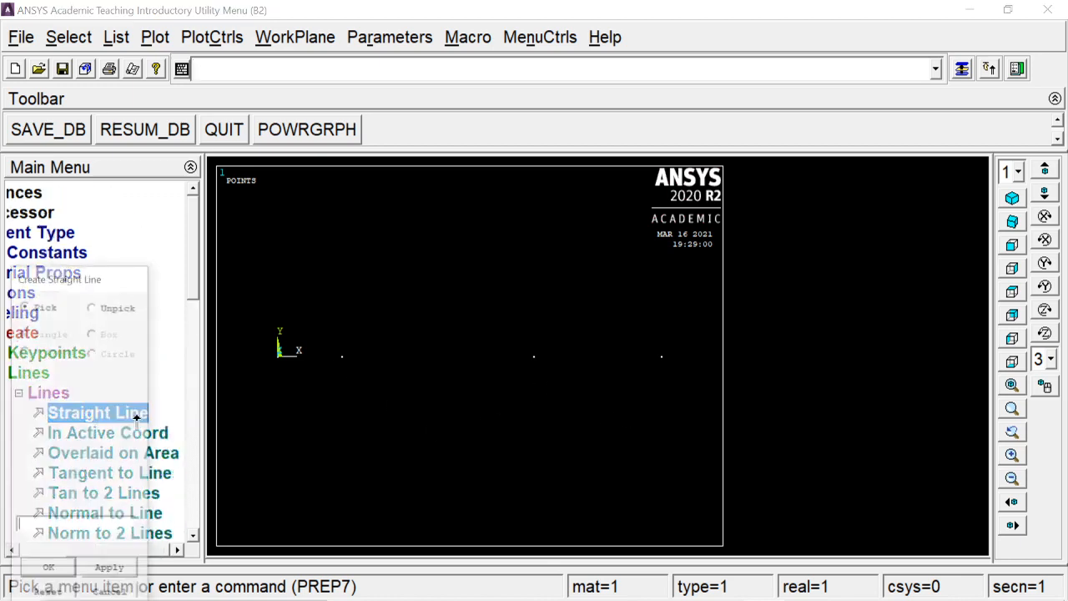
pyautogui.click(275, 357)
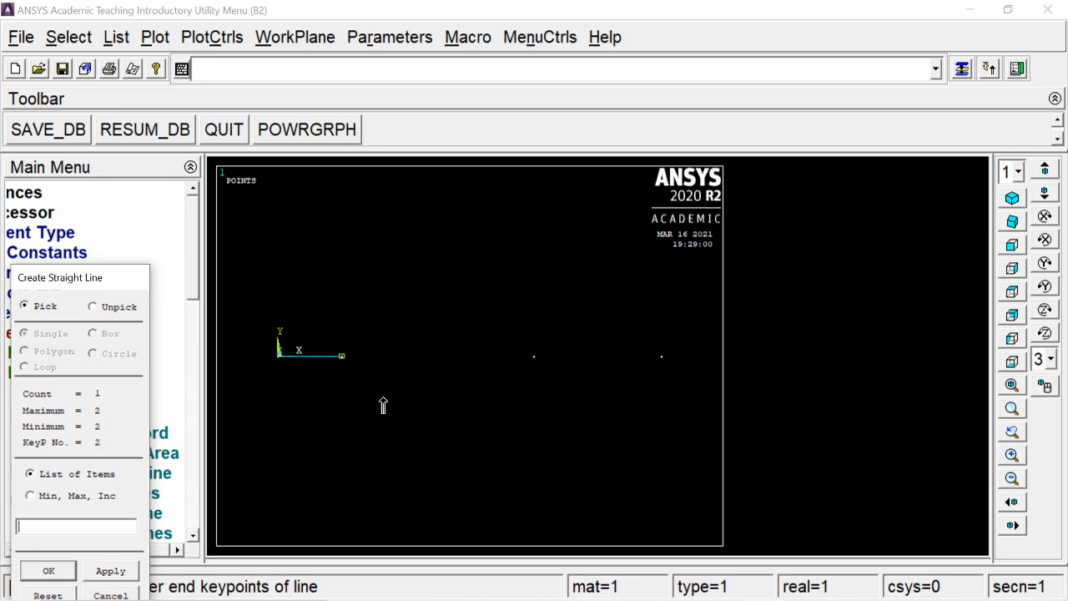
pyautogui.click(482, 389)
pyautogui.click(542, 380)
pyautogui.click(658, 384)
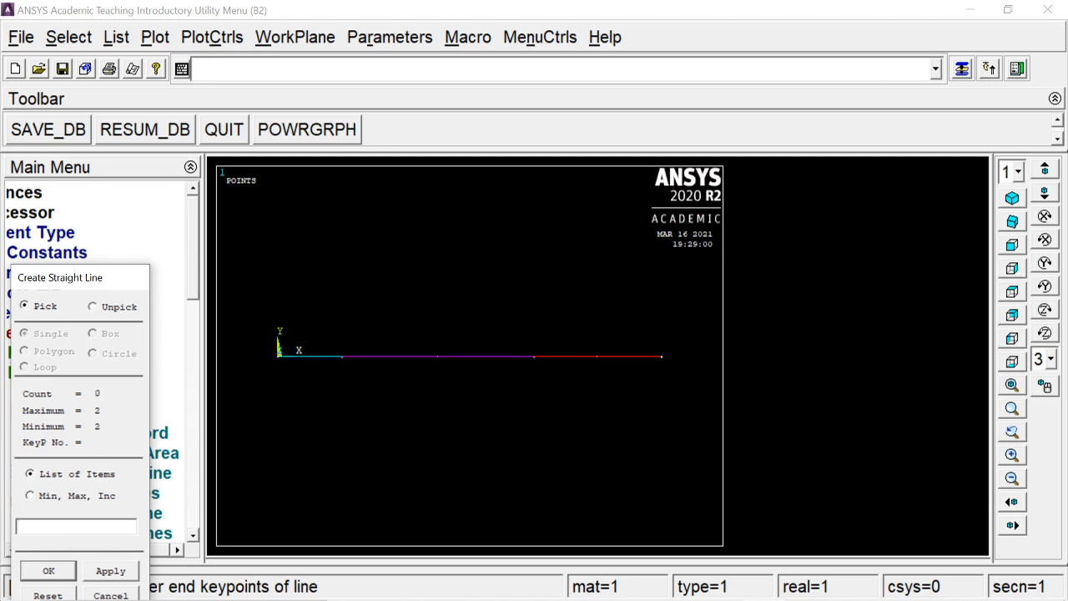
pyautogui.click(49, 571)
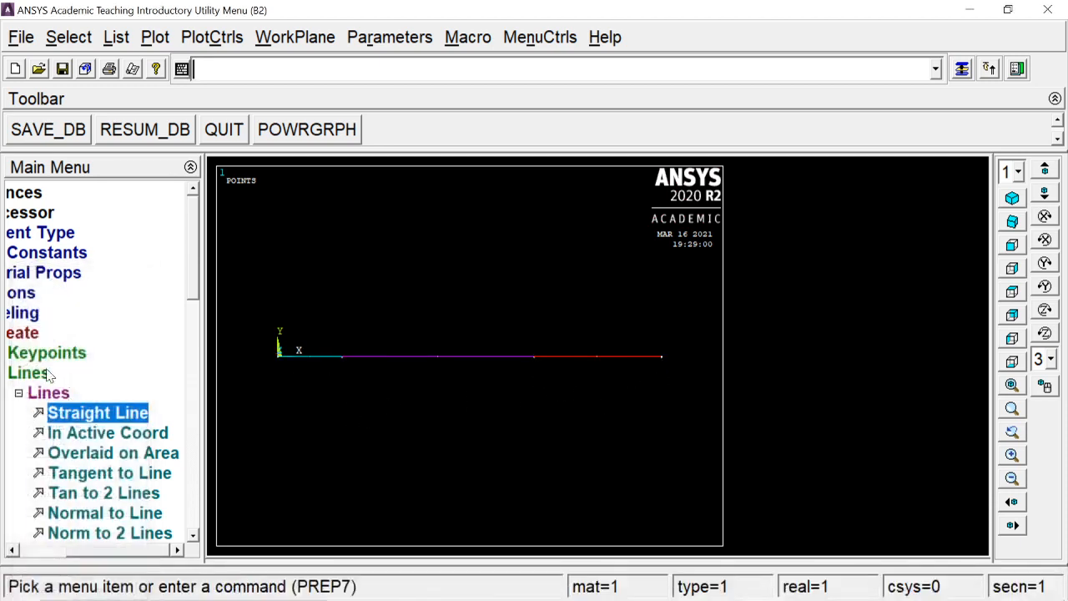
# - Assign material 1, element type BEAM188 and section sq1 to the two outer beam lines with the MeshTool
pyautogui.click(44, 394)
pyautogui.click(92, 336)
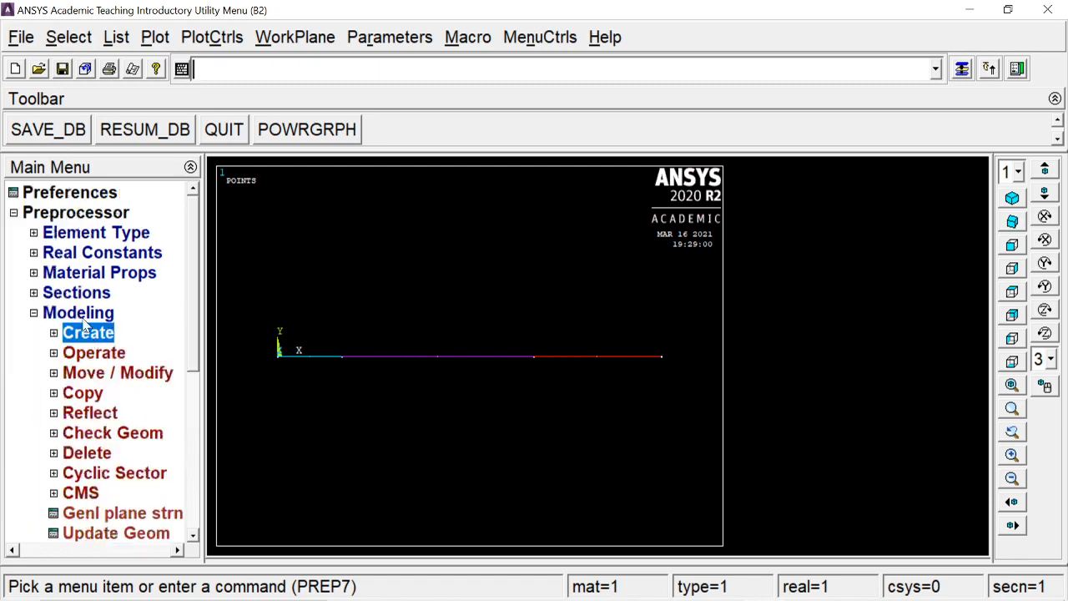
pyautogui.click(83, 320)
pyautogui.click(80, 334)
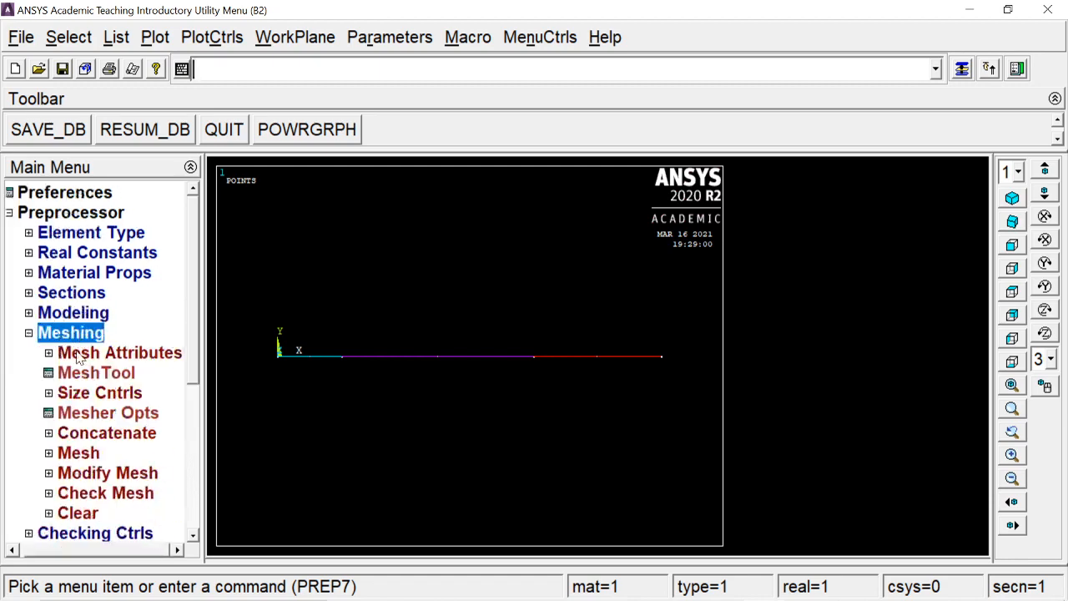
pyautogui.click(83, 370)
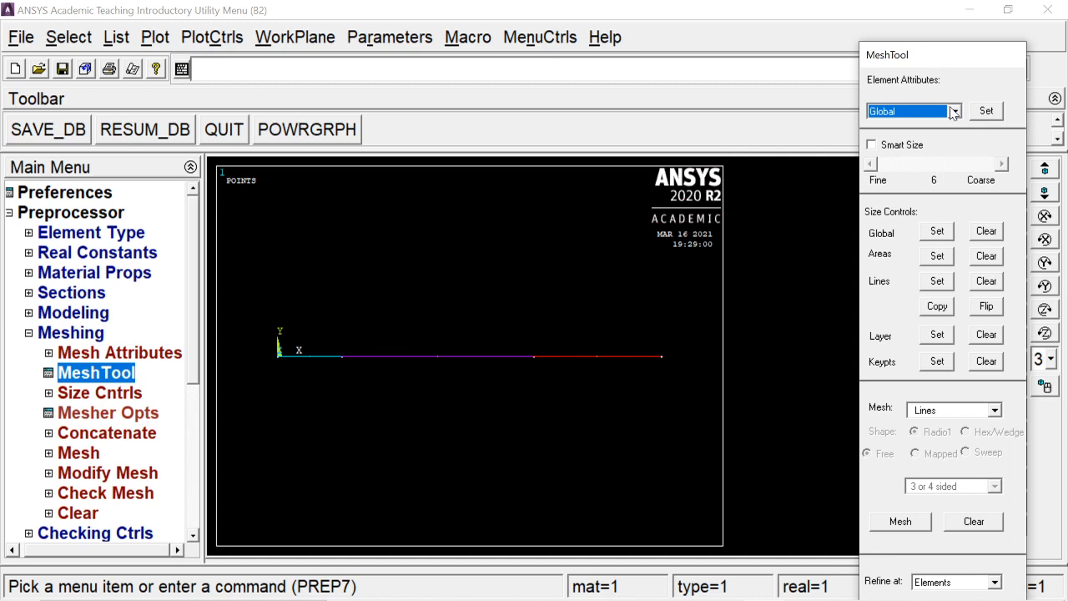
pyautogui.click(955, 111)
pyautogui.click(933, 159)
pyautogui.click(997, 111)
pyautogui.click(631, 356)
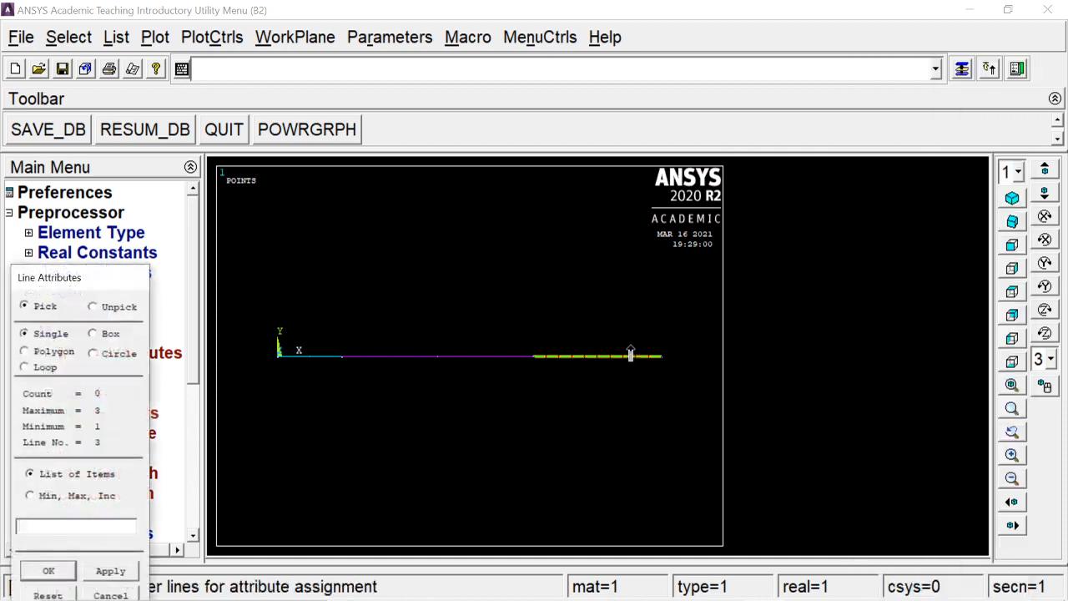
pyautogui.click(317, 357)
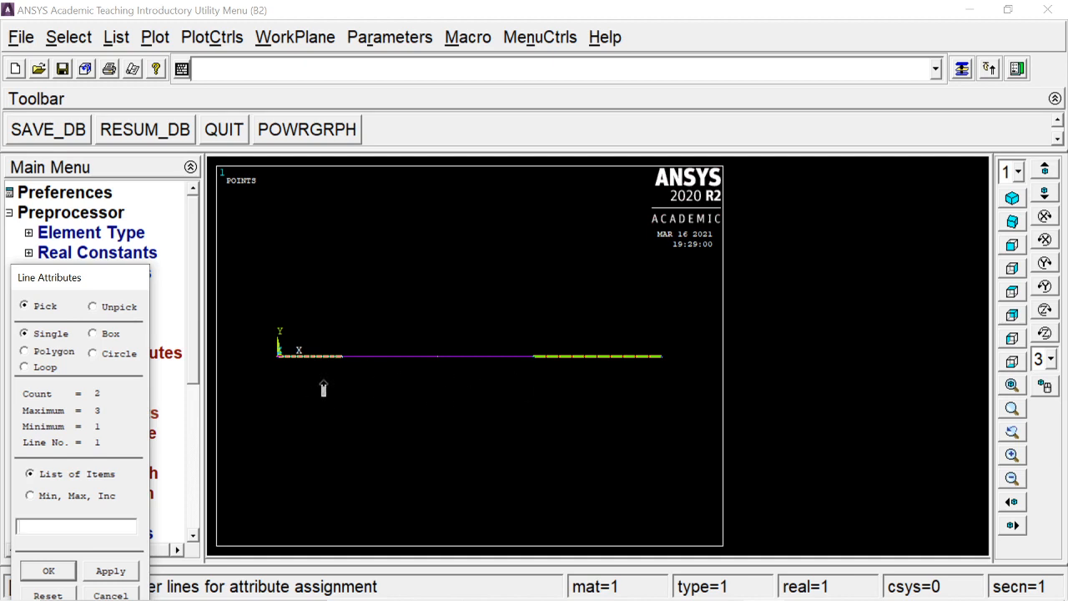
pyautogui.click(59, 571)
pyautogui.moveTo(501, 163); pyautogui.dragTo(517, 47)
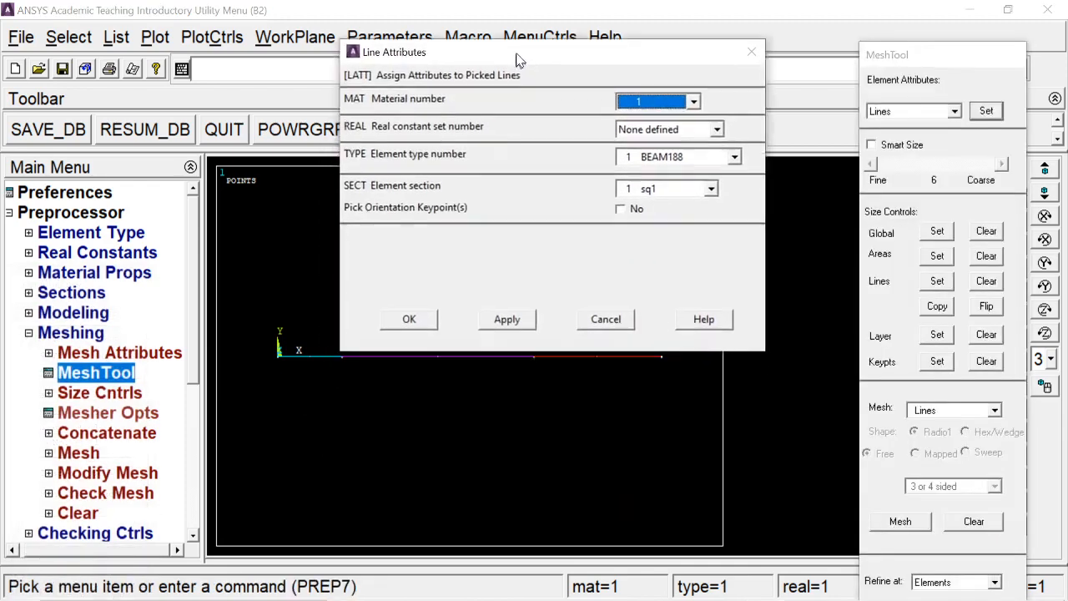
pyautogui.click(398, 316)
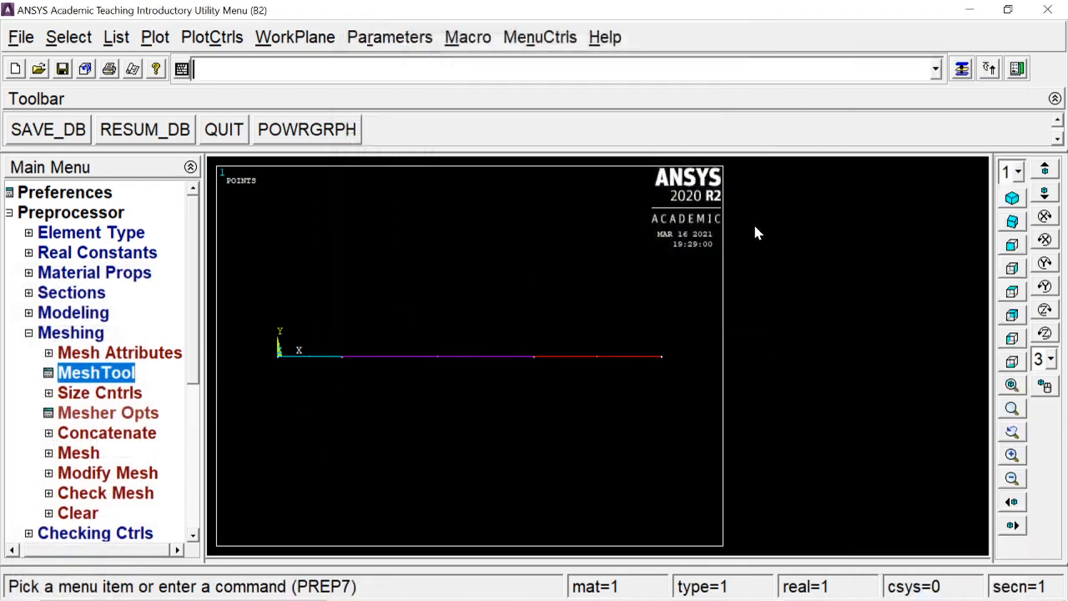
# - Set the number of element divisions on the two outer beam lines
pyautogui.click(962, 68)
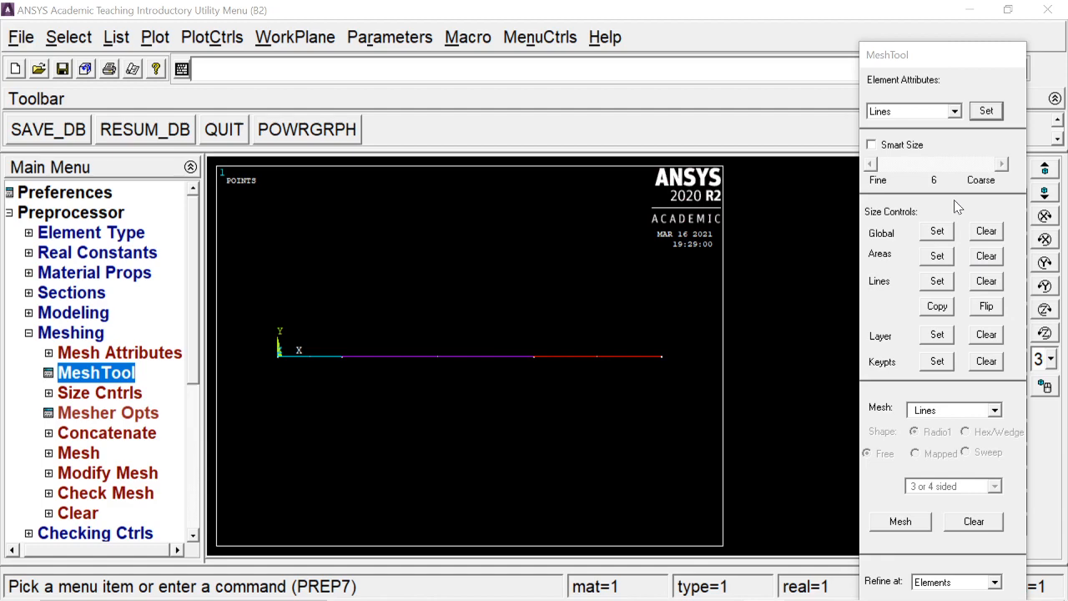
pyautogui.click(945, 282)
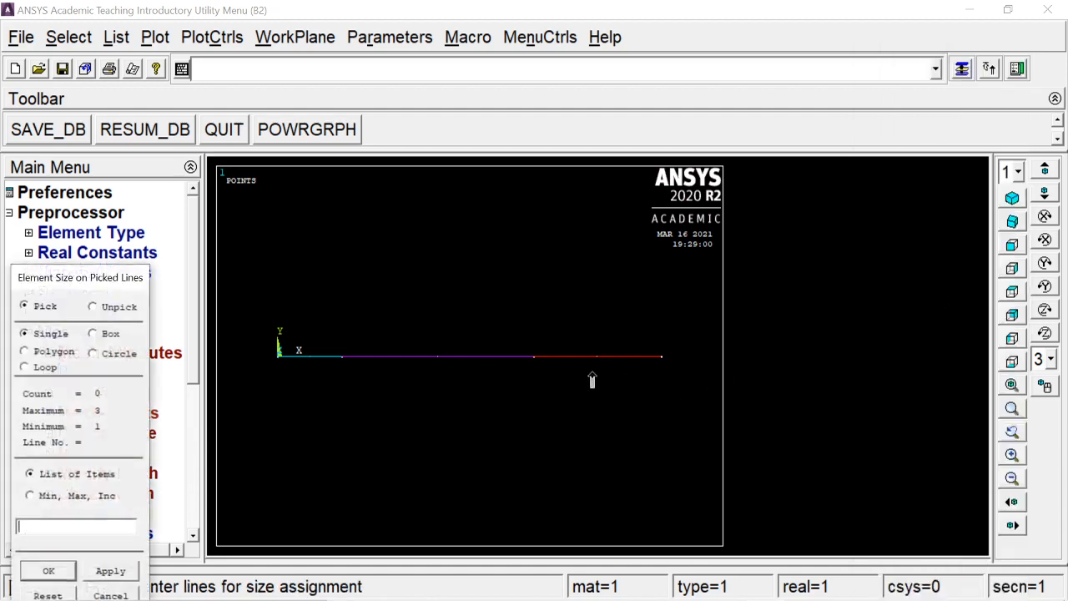
pyautogui.click(589, 372)
pyautogui.click(308, 367)
pyautogui.click(51, 571)
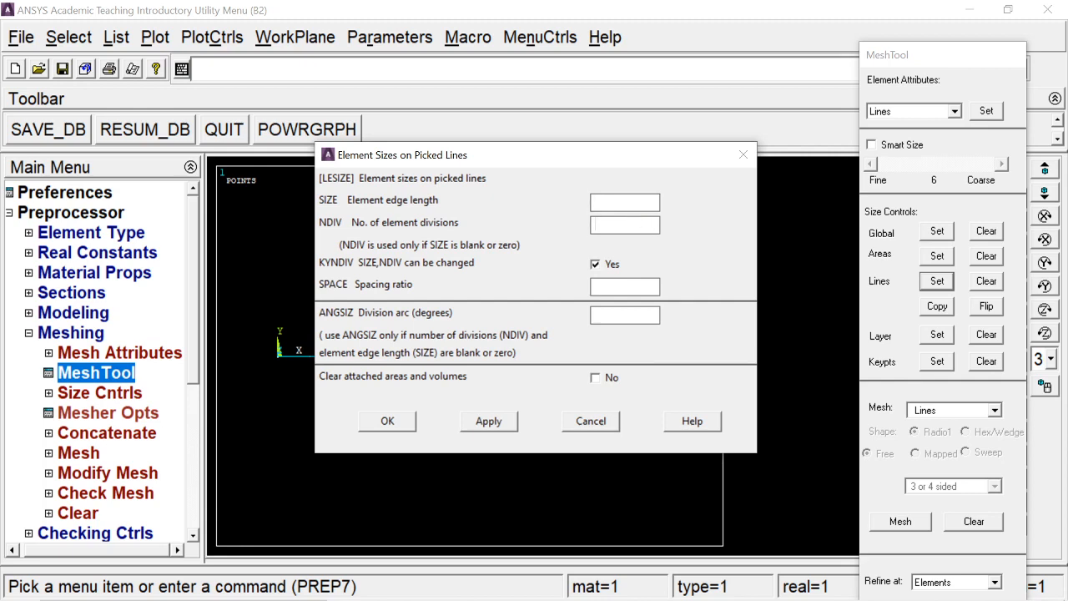
pyautogui.press('Return')
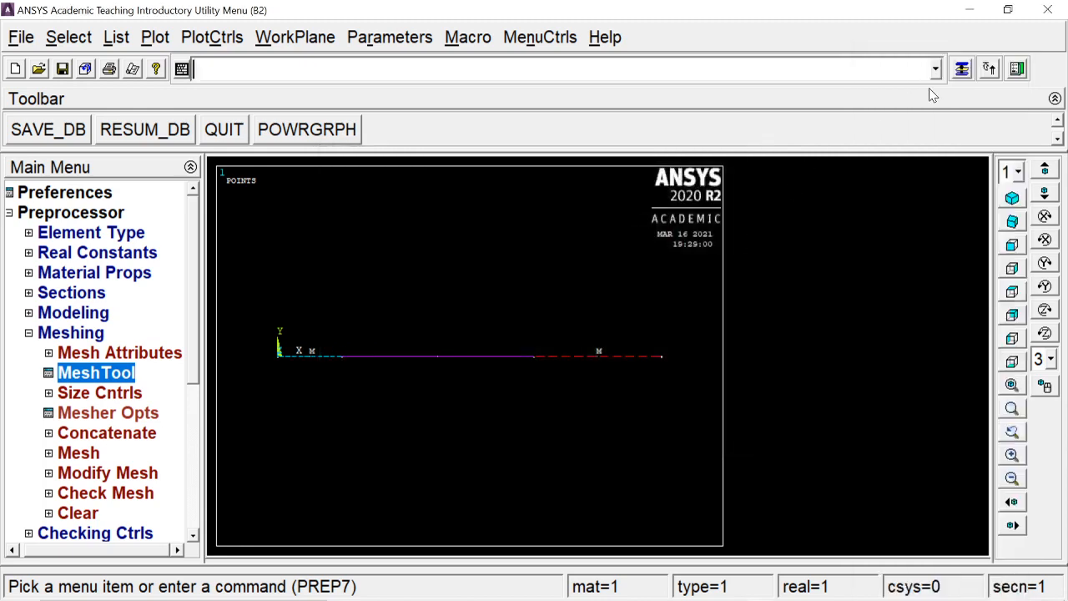
# - Mesh the two outer beam lines and display the whole model with Multi-Plots
pyautogui.click(960, 72)
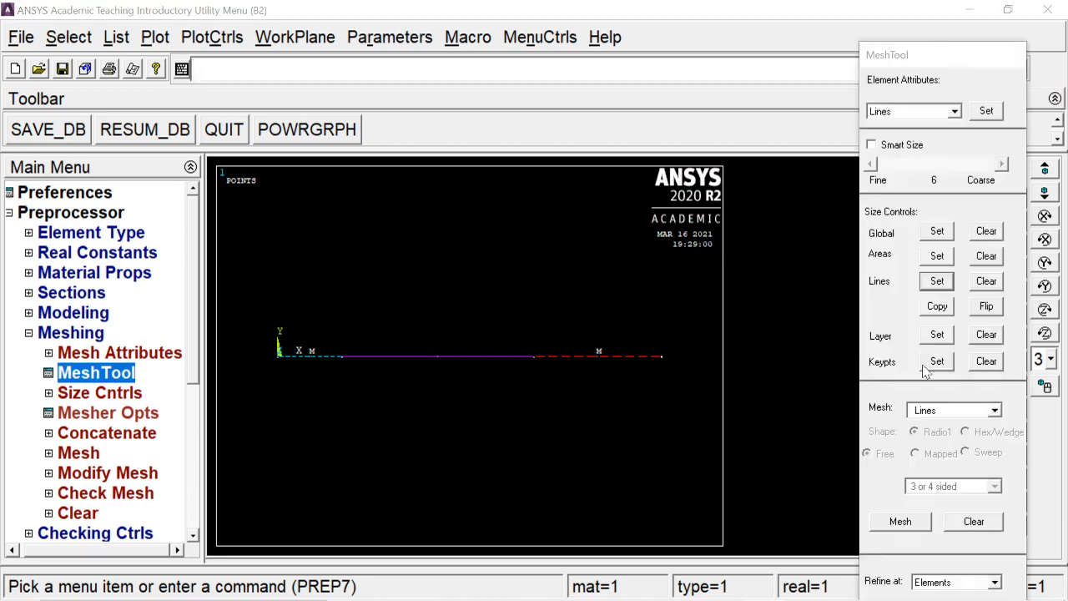
pyautogui.click(900, 521)
pyautogui.click(531, 357)
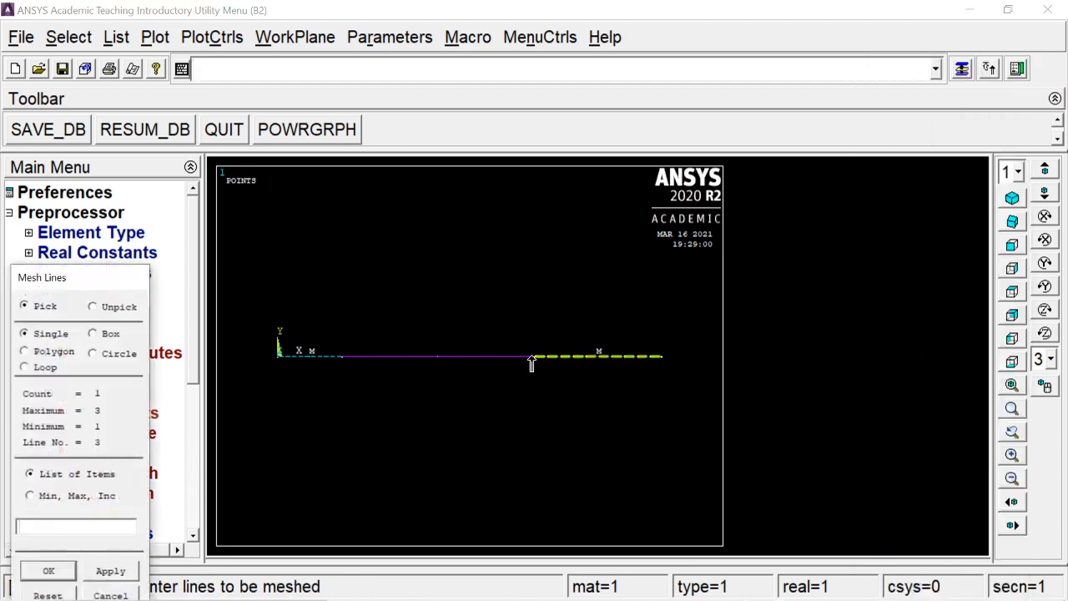
pyautogui.click(293, 357)
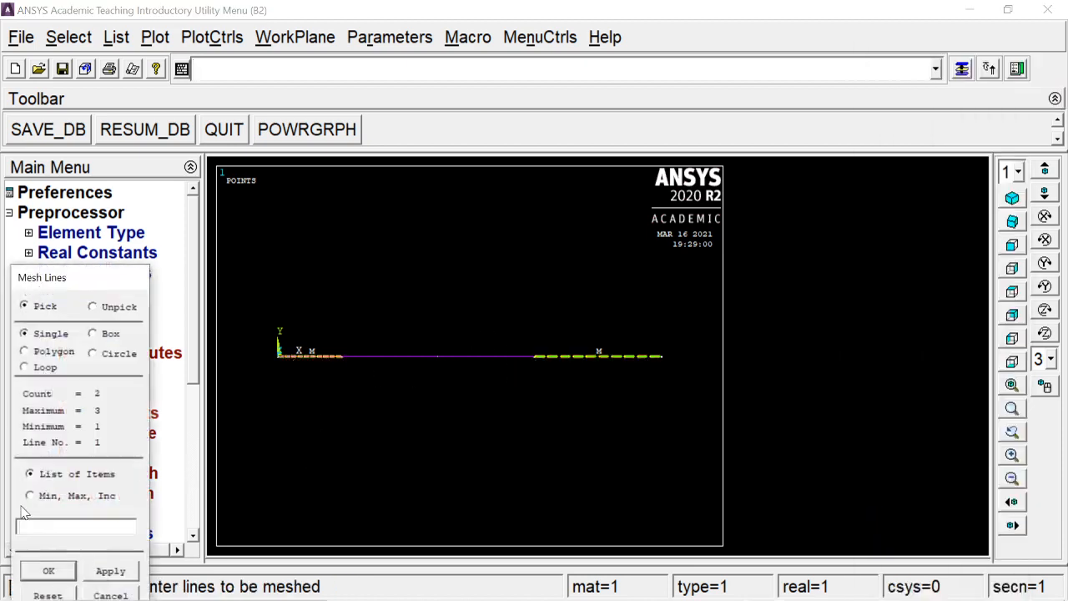
pyautogui.click(46, 573)
pyautogui.click(155, 37)
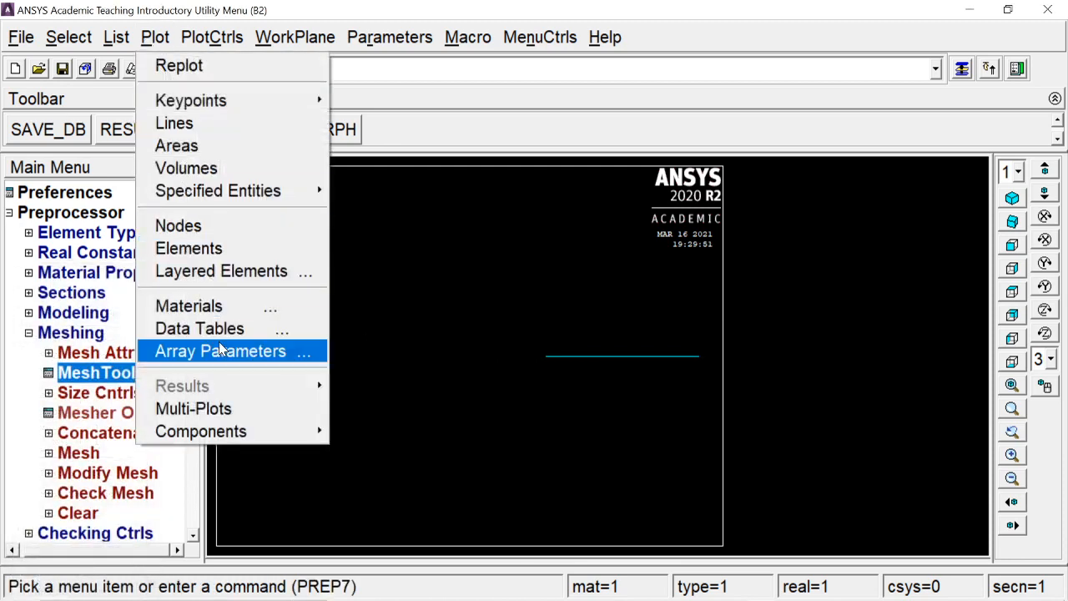
pyautogui.click(217, 408)
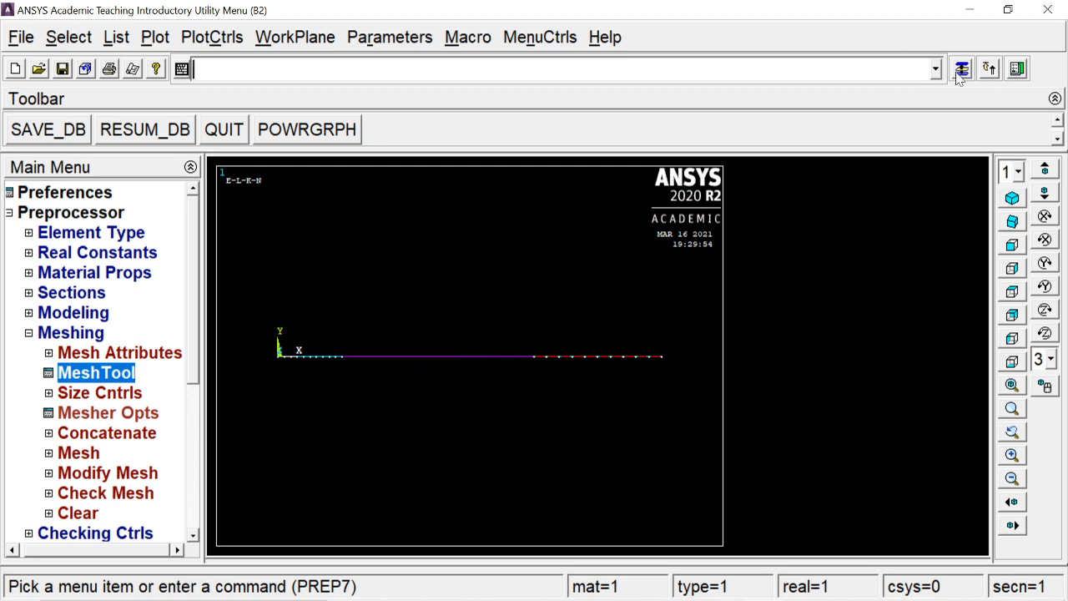
# - Assign material 1, element type BEAM188 and section sq1 to the middle beam line
pyautogui.click(988, 109)
pyautogui.click(373, 396)
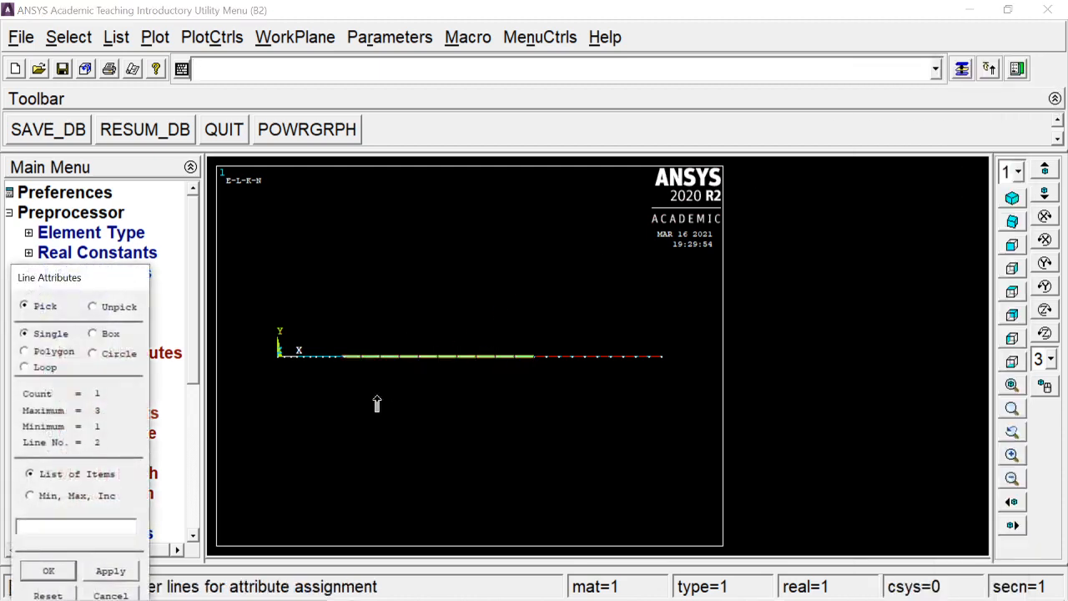
pyautogui.click(50, 568)
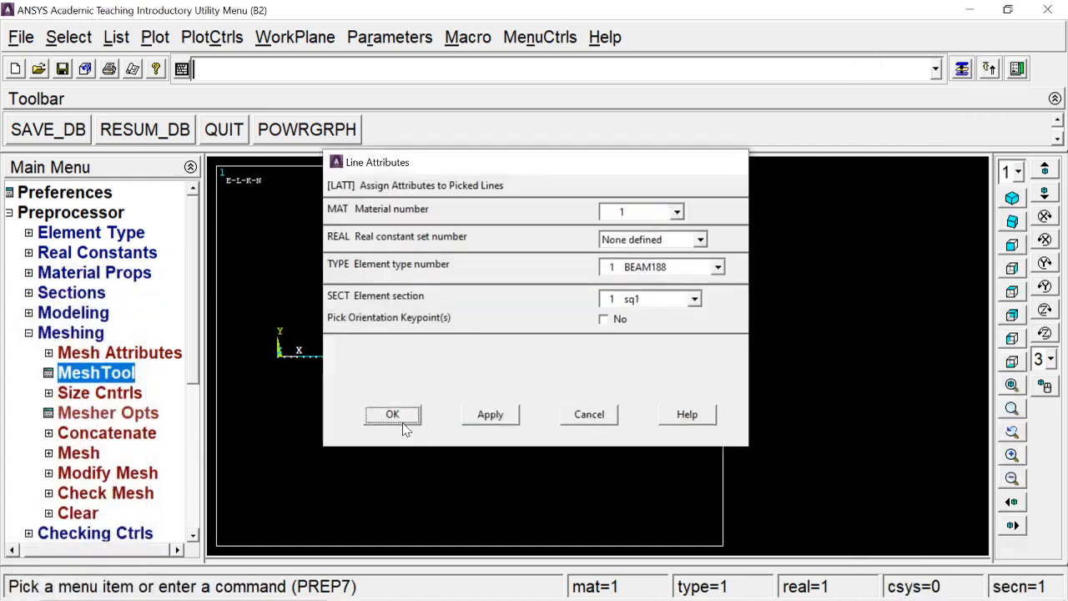
pyautogui.click(402, 422)
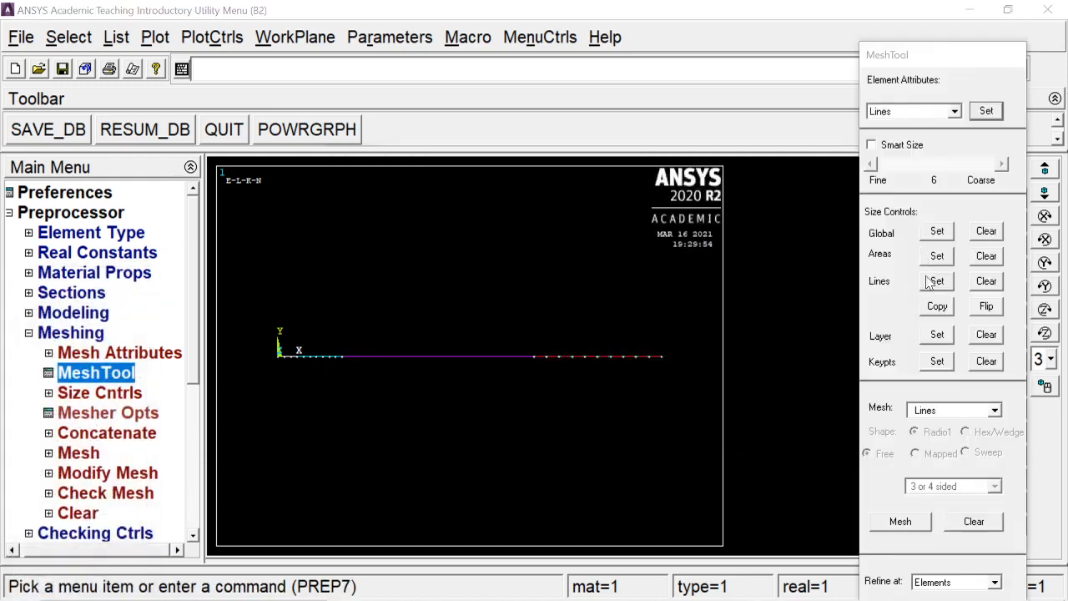
# - Set the number of element divisions on the middle beam line to 1
pyautogui.click(932, 281)
pyautogui.click(482, 364)
pyautogui.click(48, 571)
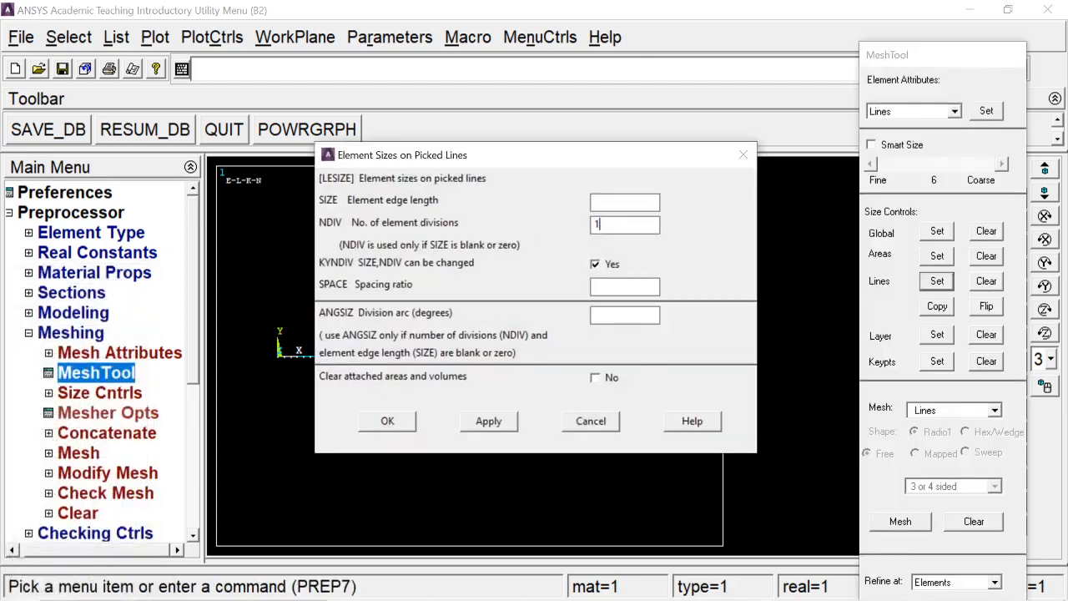
pyautogui.click(387, 421)
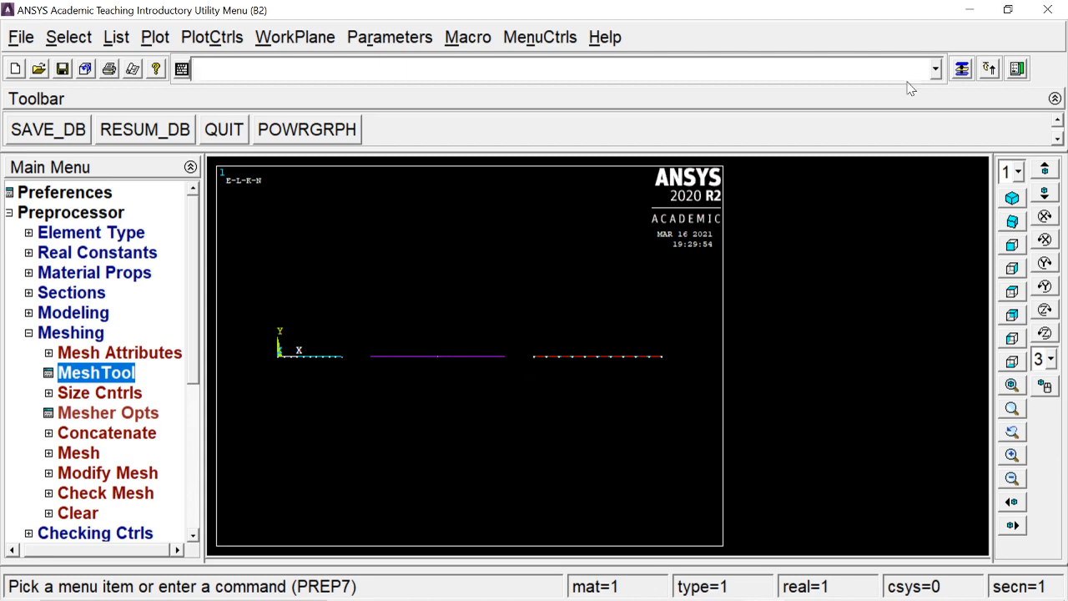
# - Mesh the middle beam line and redisplay the whole model with Multi-Plots
pyautogui.click(964, 70)
pyautogui.click(908, 526)
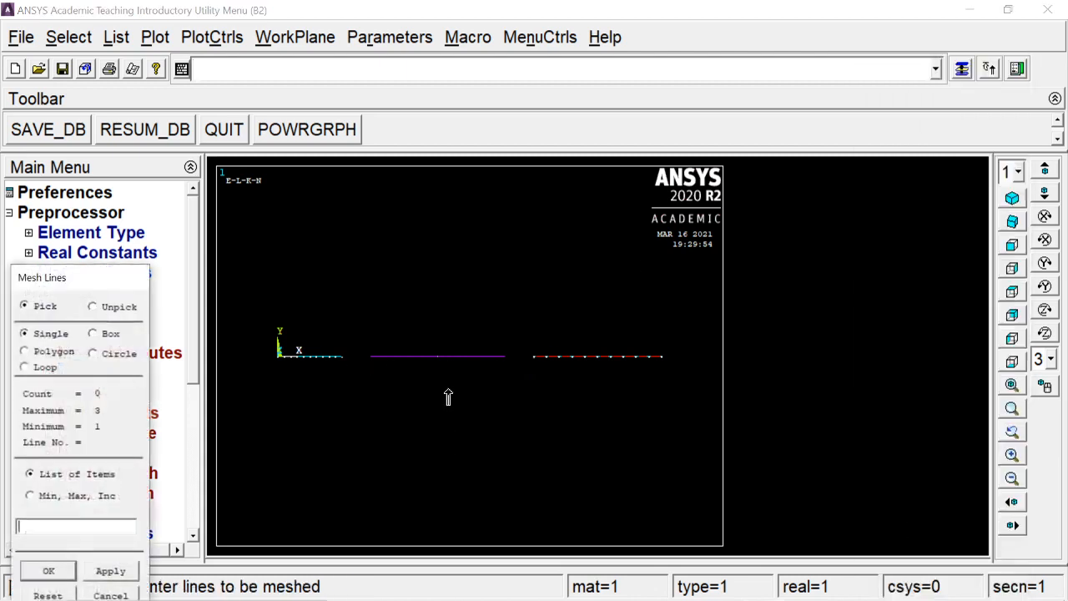
pyautogui.click(448, 397)
pyautogui.click(48, 571)
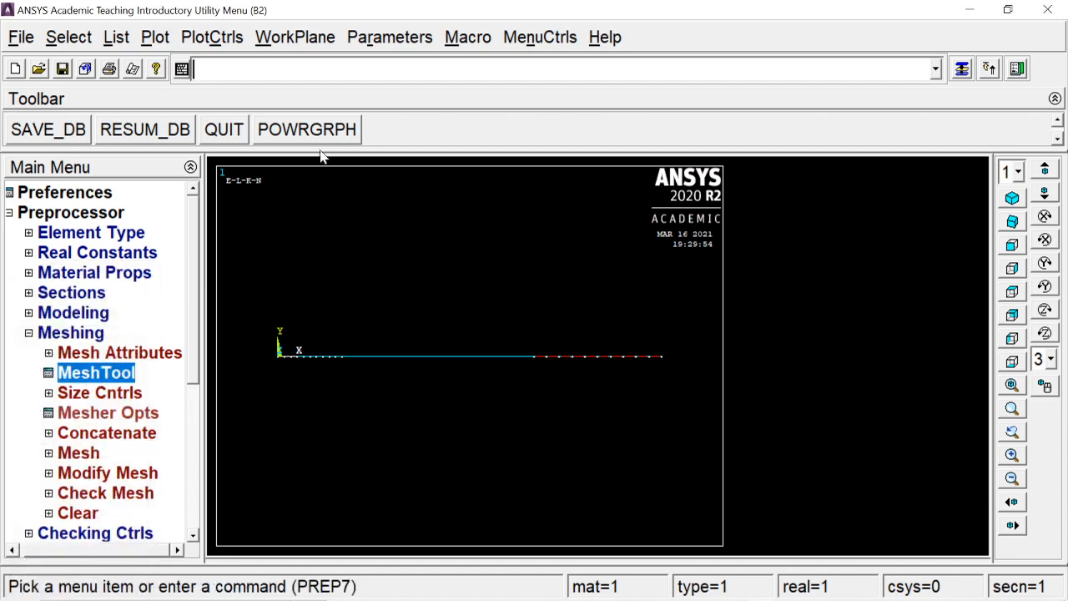
pyautogui.click(155, 37)
pyautogui.click(238, 406)
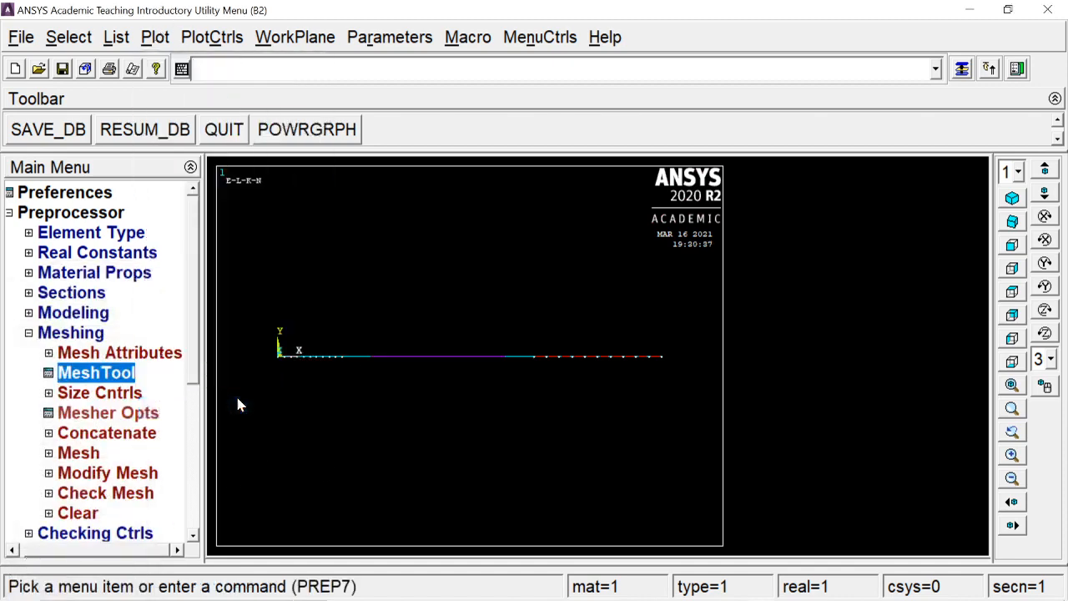
# - Apply a structural displacement constraint on All DOF to the end keypoint at X = 6000
pyautogui.click(90, 334)
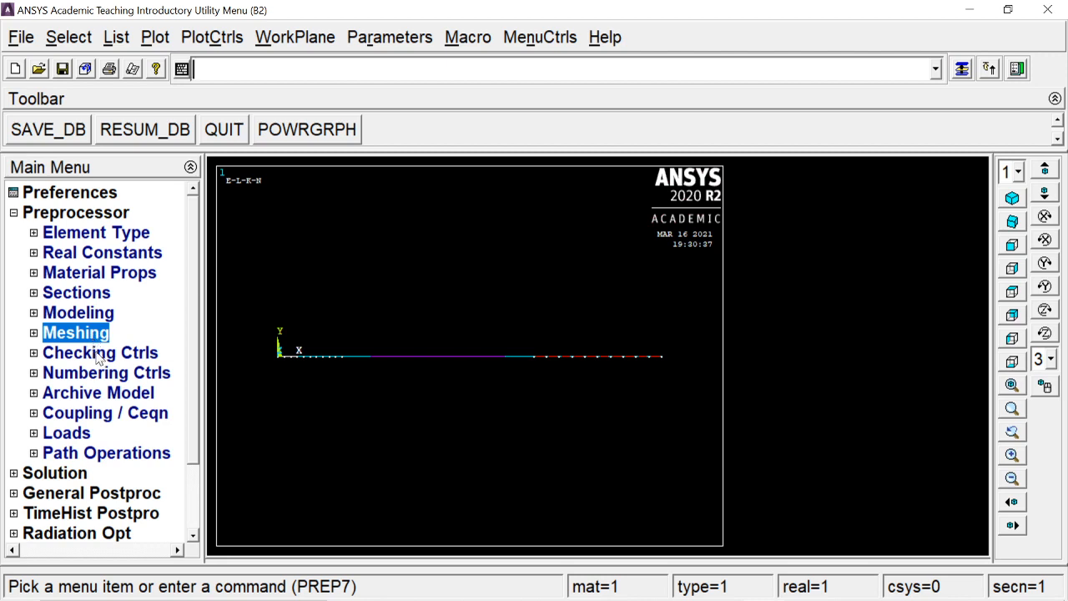
pyautogui.click(72, 433)
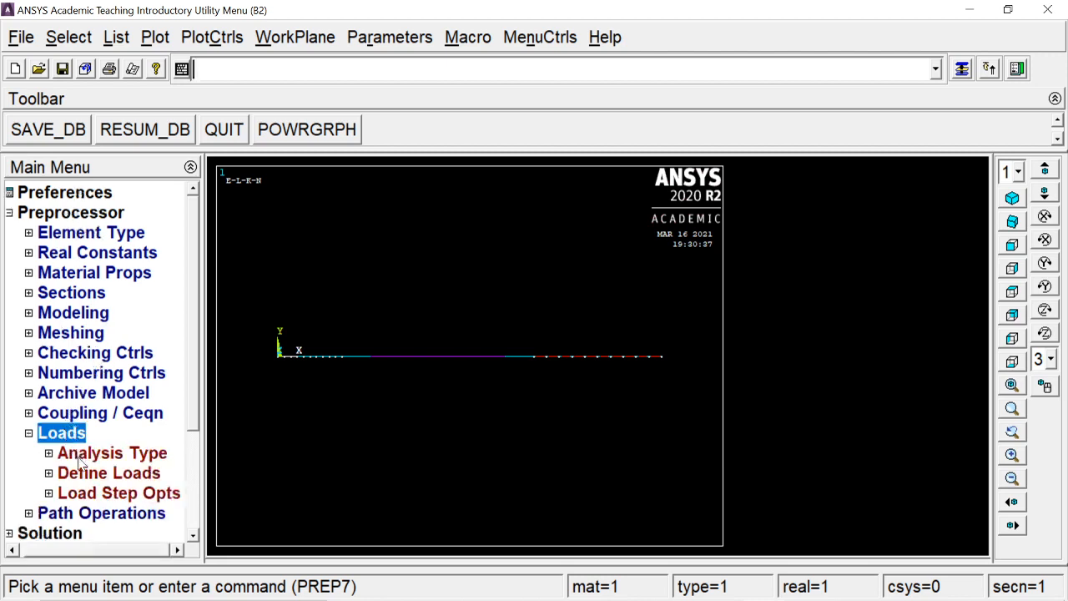
pyautogui.click(83, 473)
pyautogui.click(105, 513)
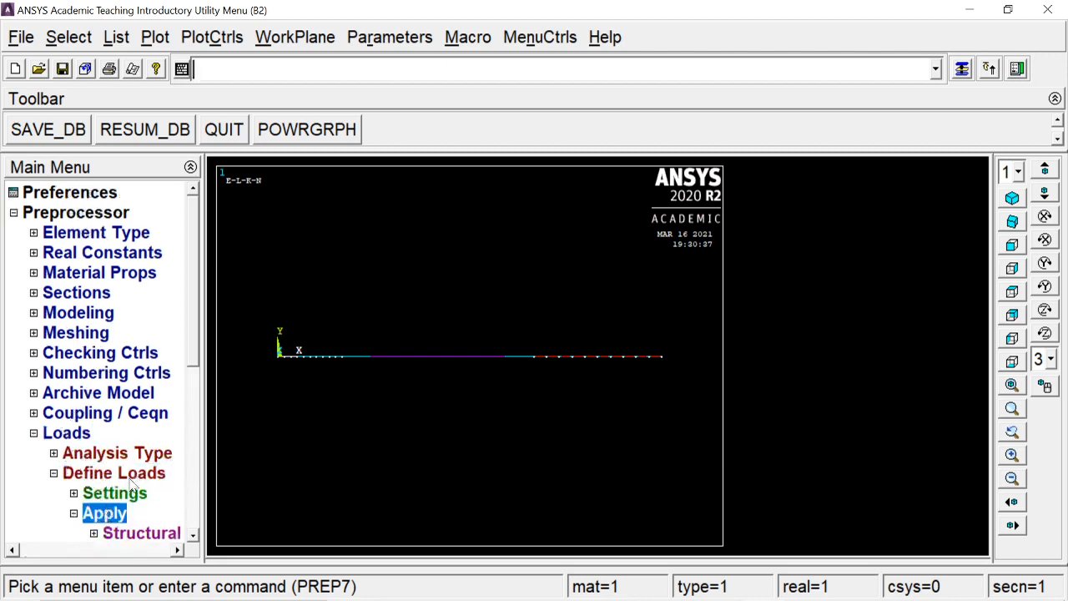
pyautogui.click(138, 533)
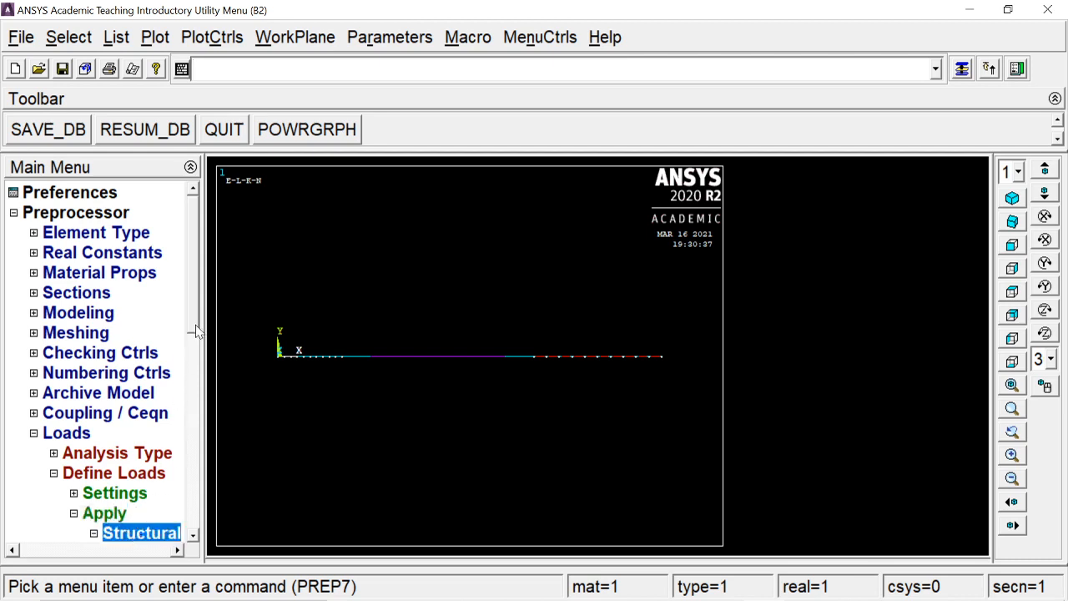
pyautogui.click(148, 375)
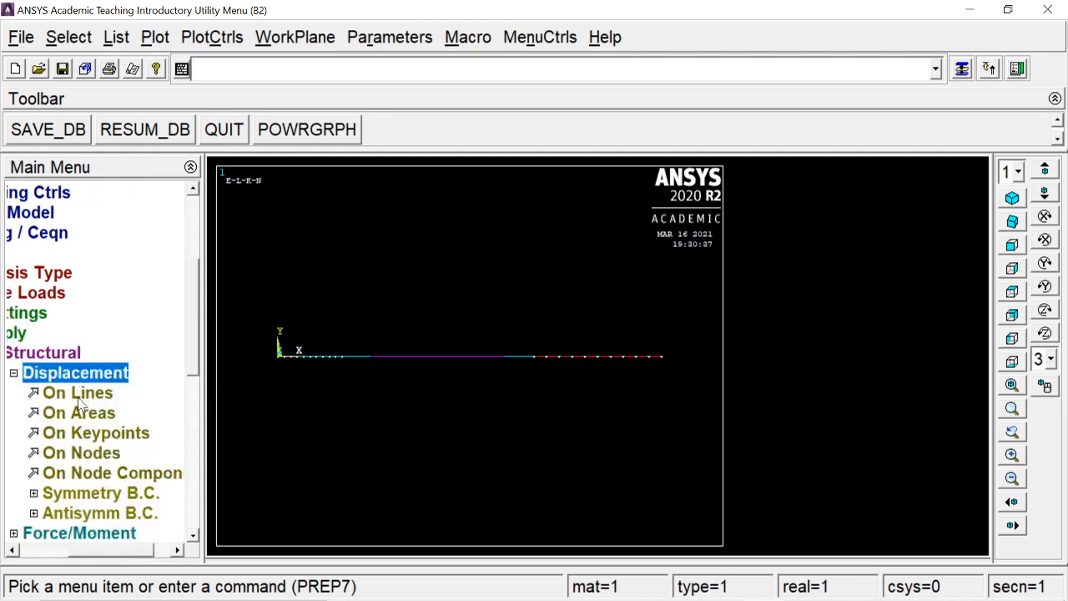
pyautogui.click(94, 433)
pyautogui.click(666, 372)
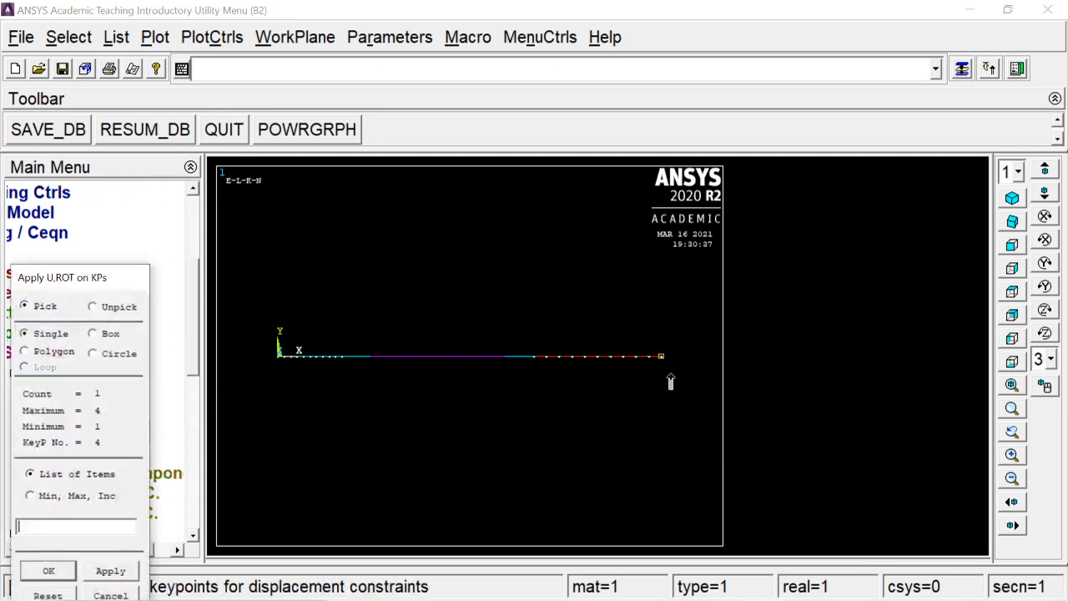
pyautogui.click(38, 574)
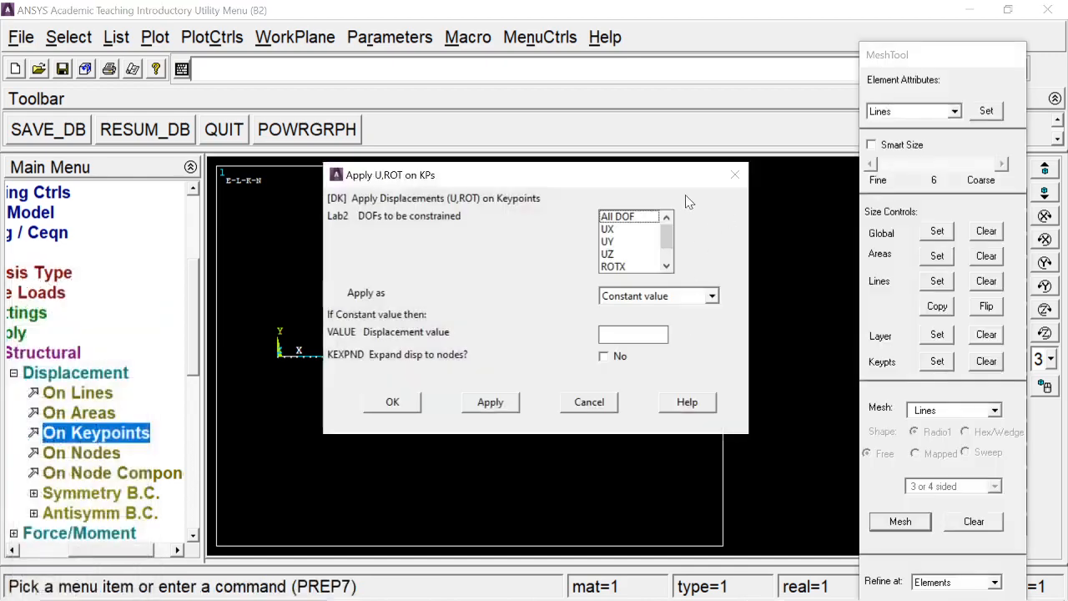
pyautogui.click(635, 220)
pyautogui.click(384, 406)
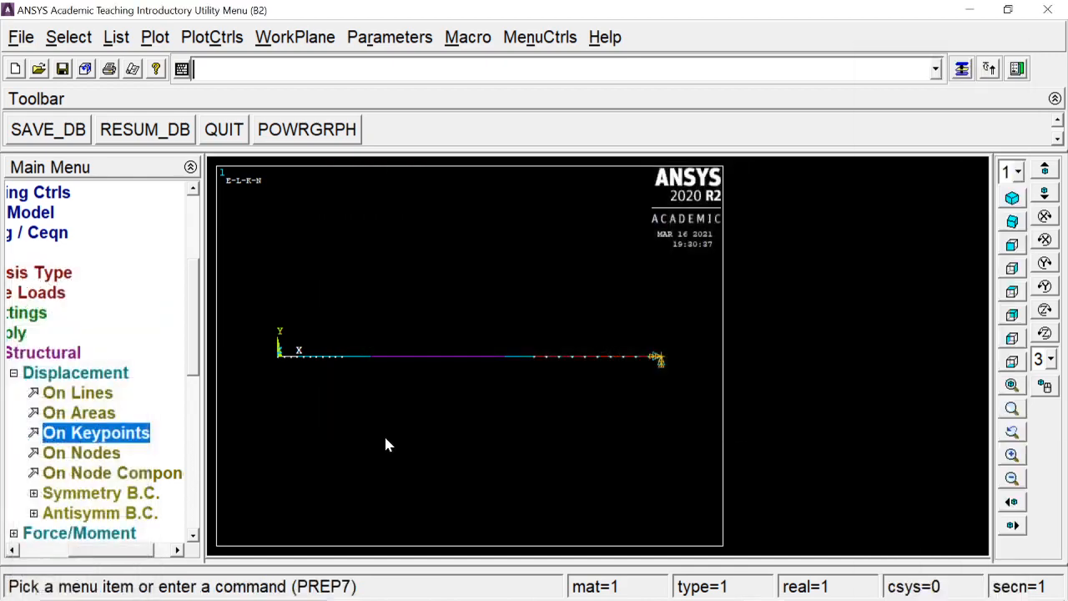
# - Consult the beam problem slide and apply a constant FY force of -25000 to the keypoint at the beam's free end, at the origin
pyautogui.hotkey('alt', 'Tab')
pyautogui.press('Tab')
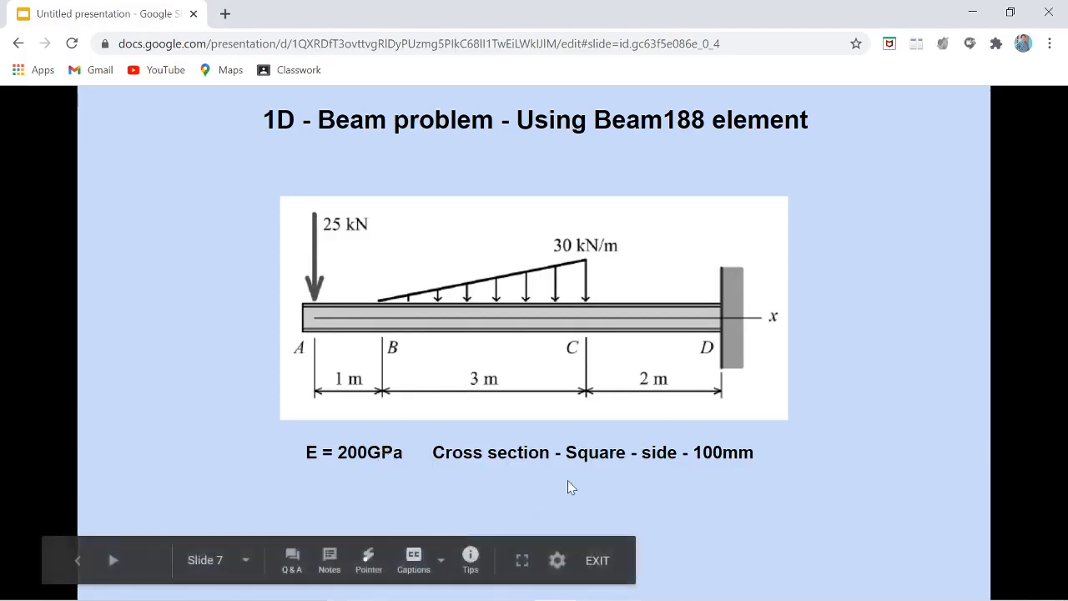
pyautogui.hotkey('alt', 'Tab')
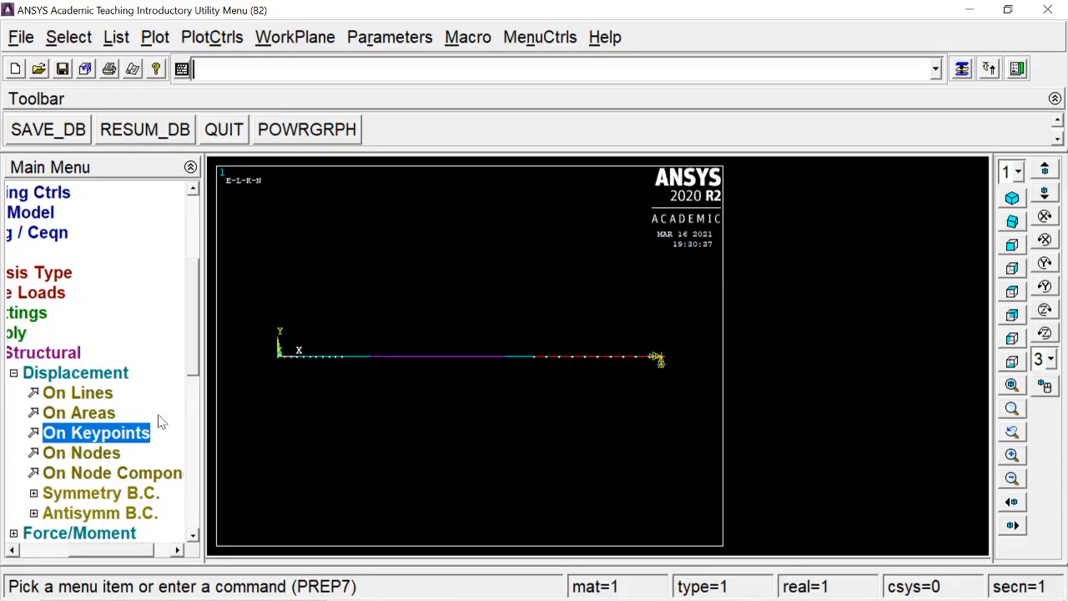
pyautogui.click(88, 373)
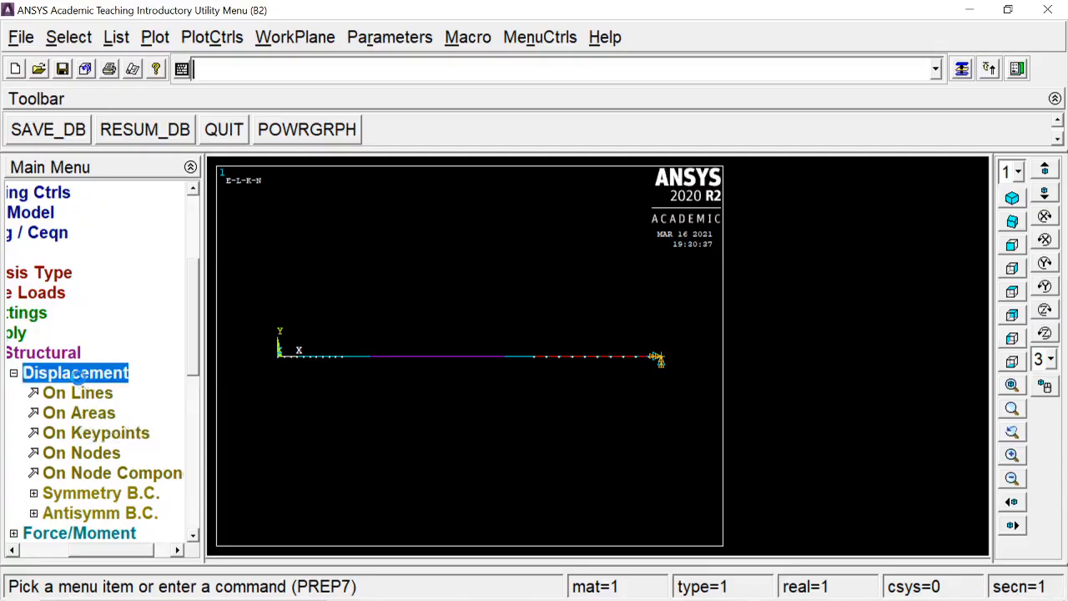
pyautogui.click(93, 394)
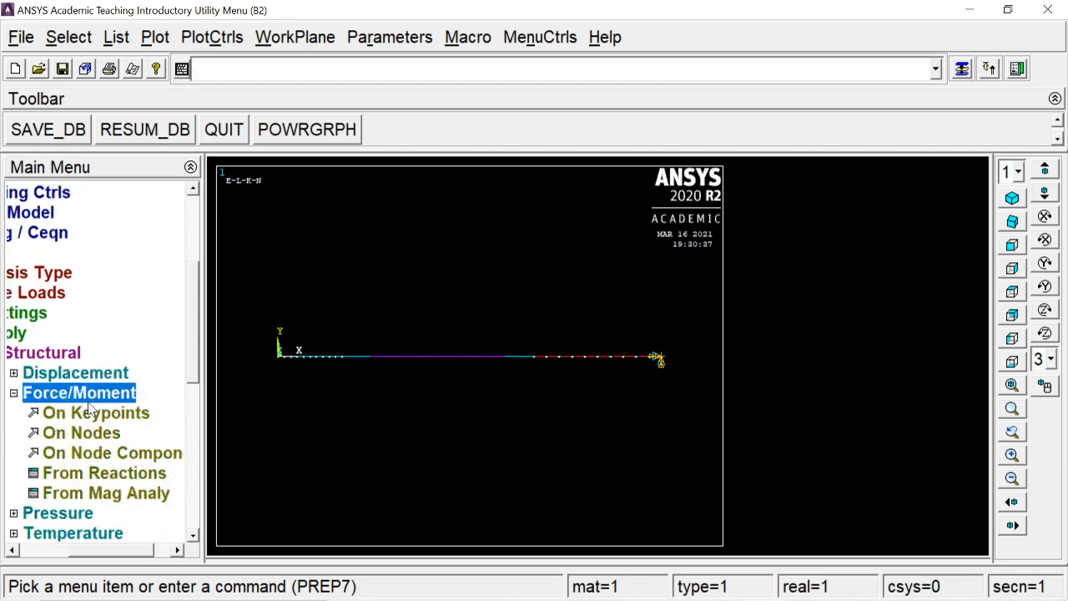
pyautogui.click(90, 413)
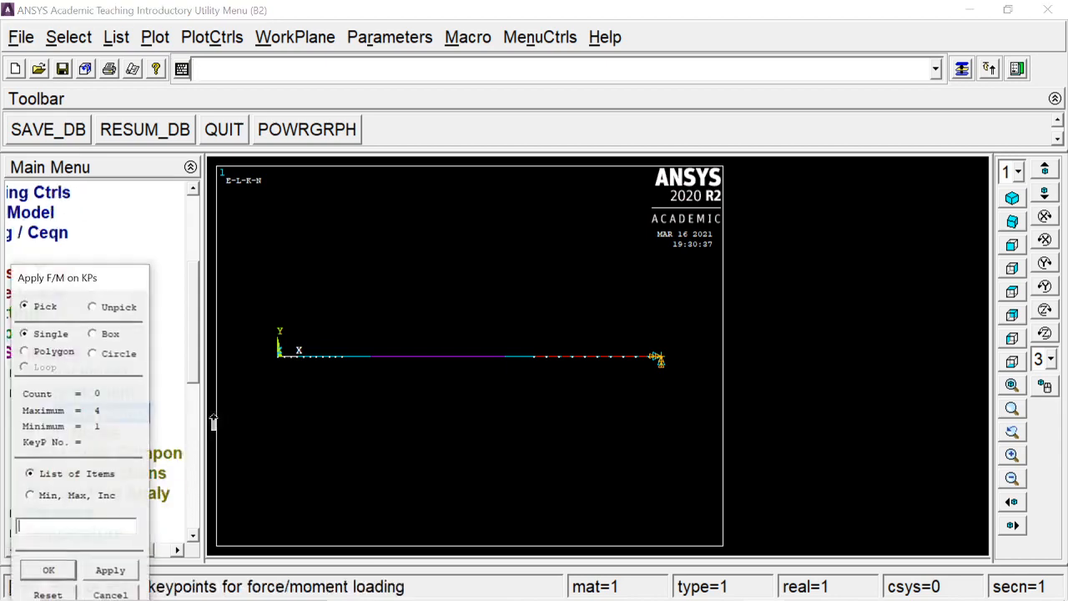
pyautogui.click(275, 375)
pyautogui.click(64, 567)
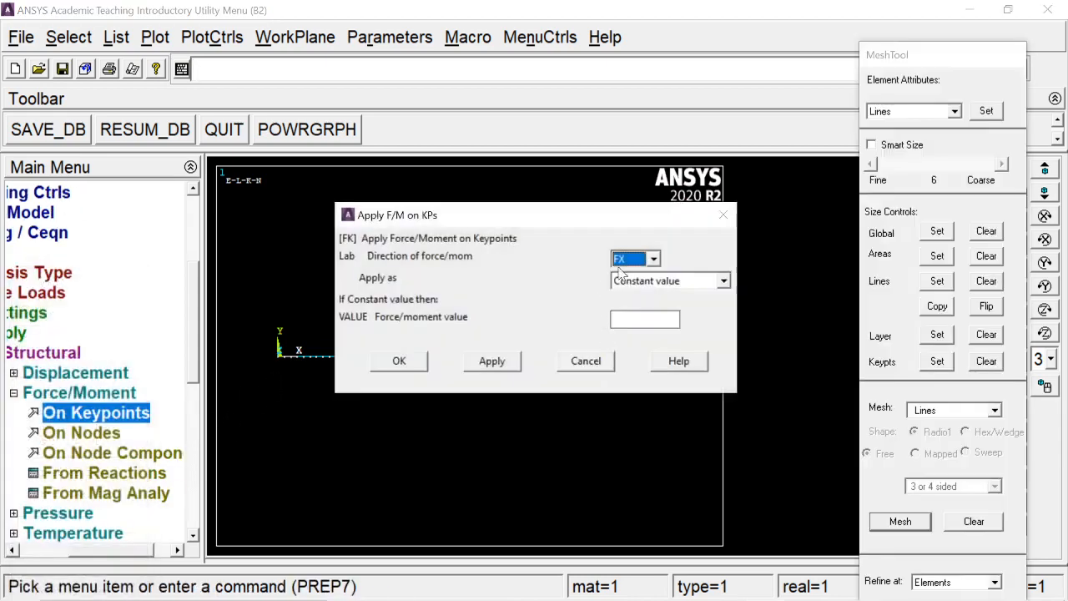
pyautogui.click(634, 259)
pyautogui.click(626, 286)
pyautogui.click(618, 325)
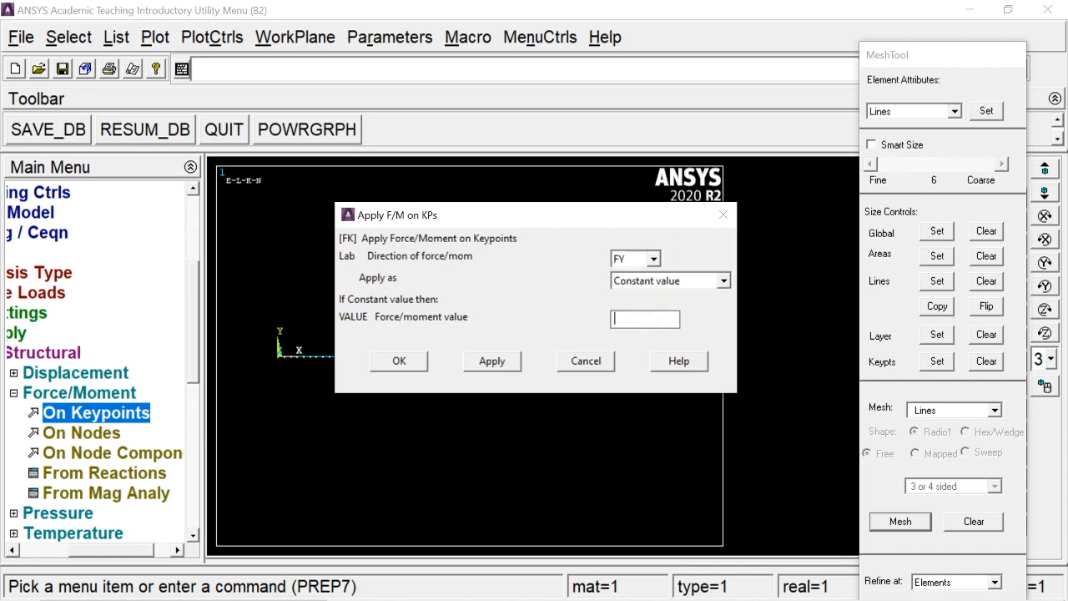
pyautogui.hotkey('alt', 'Tab')
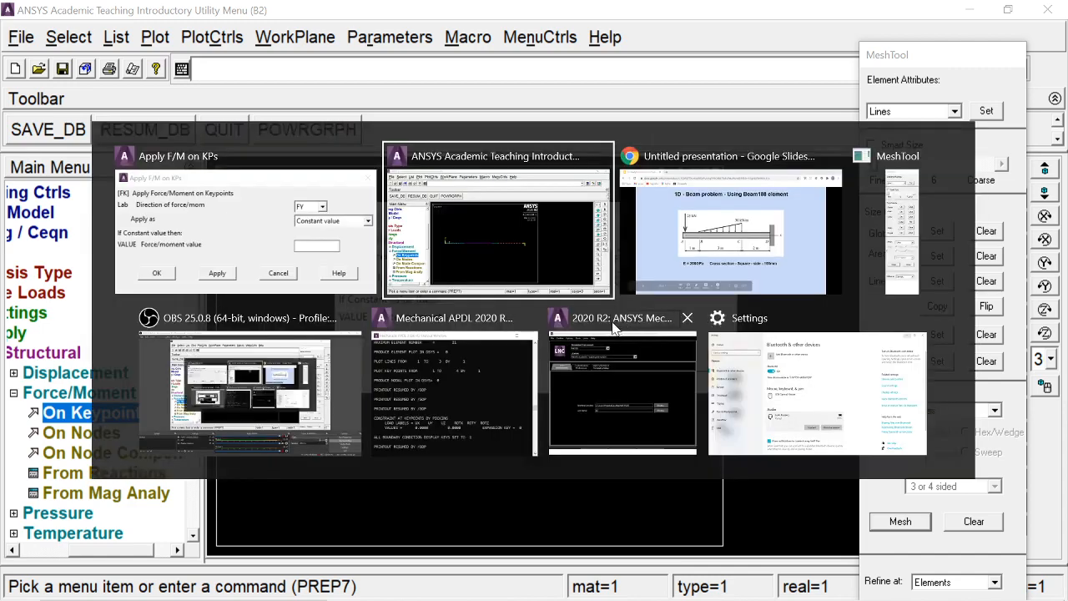
pyautogui.hotkey('alt', 'Tab')
pyautogui.hotkey('alt', 'Tab')
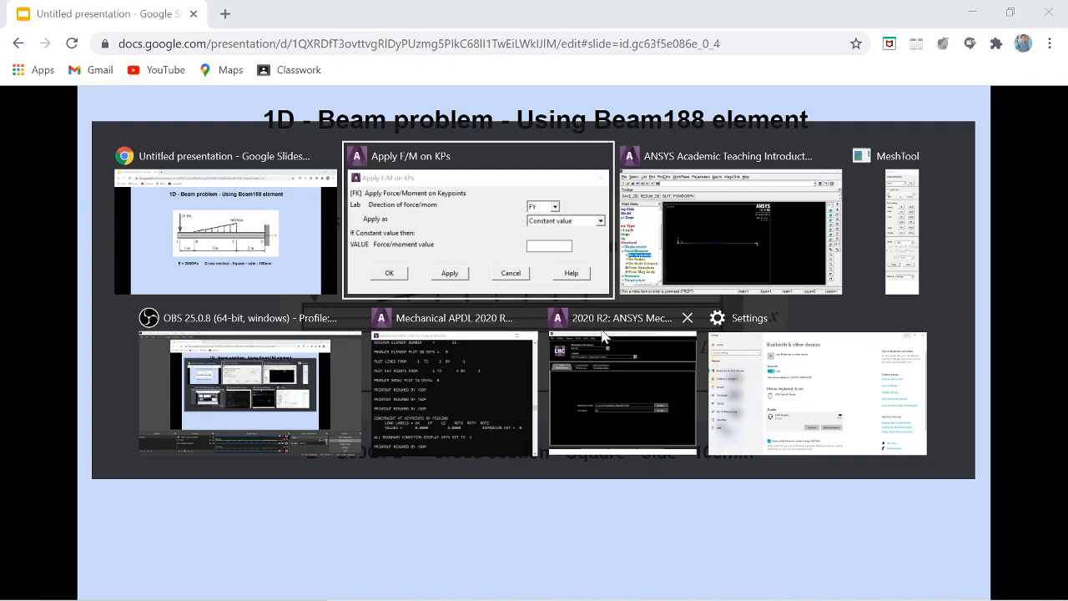
pyautogui.click(750, 215)
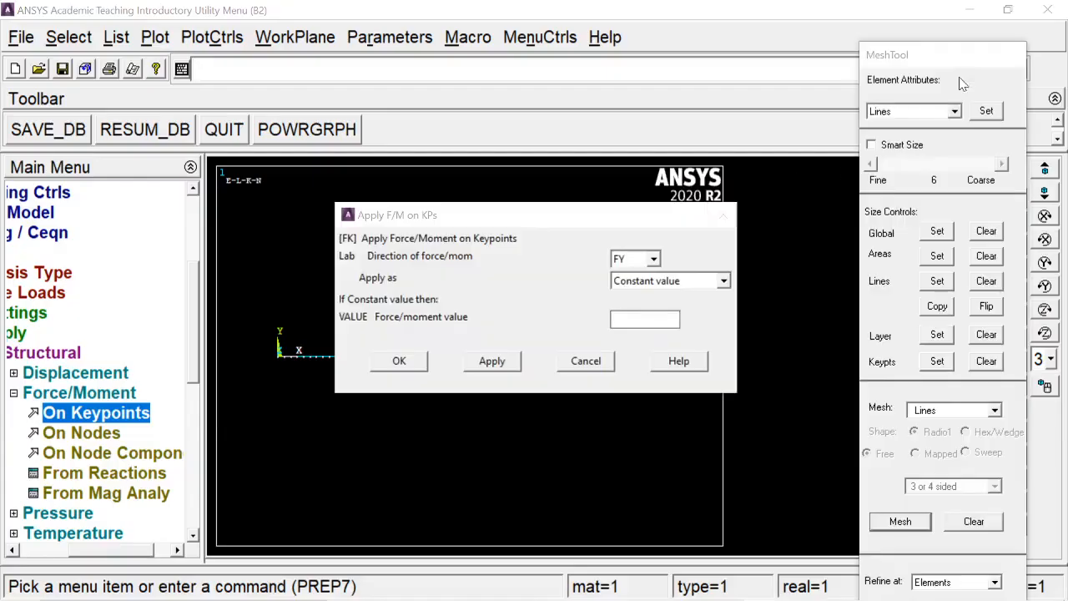
pyautogui.click(642, 320)
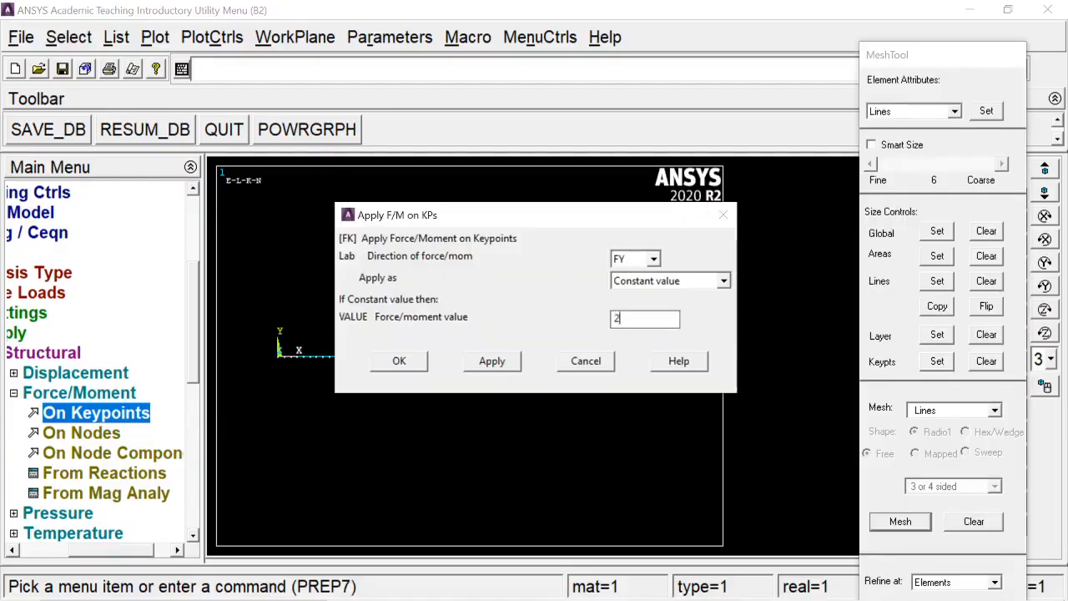
pyautogui.write('25000')
pyautogui.write('-')
pyautogui.click(395, 362)
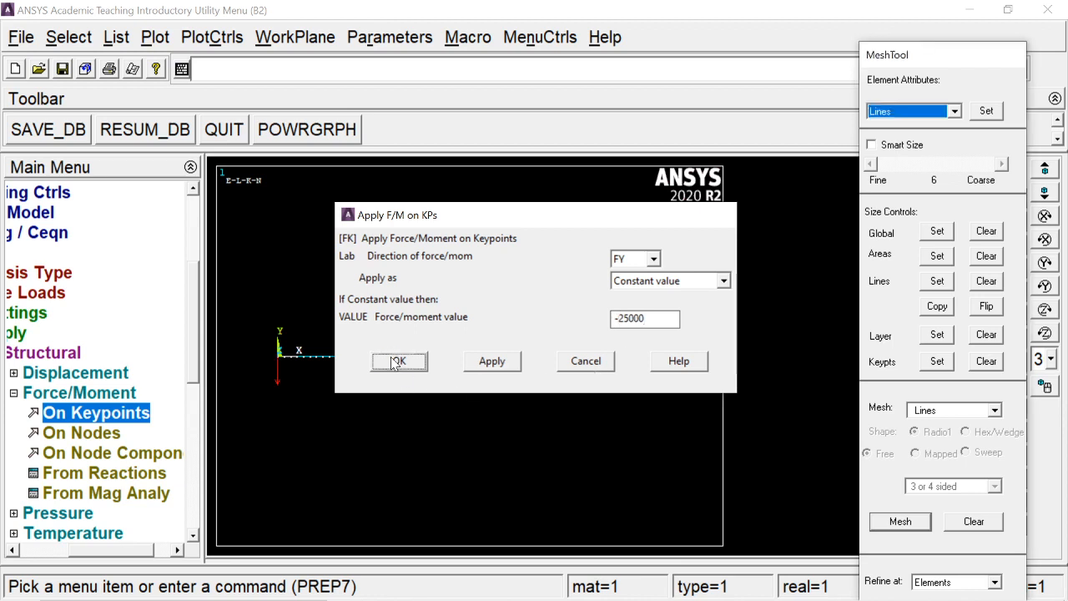
# - Bring the MeshTool window to the front and close it
pyautogui.click(55, 396)
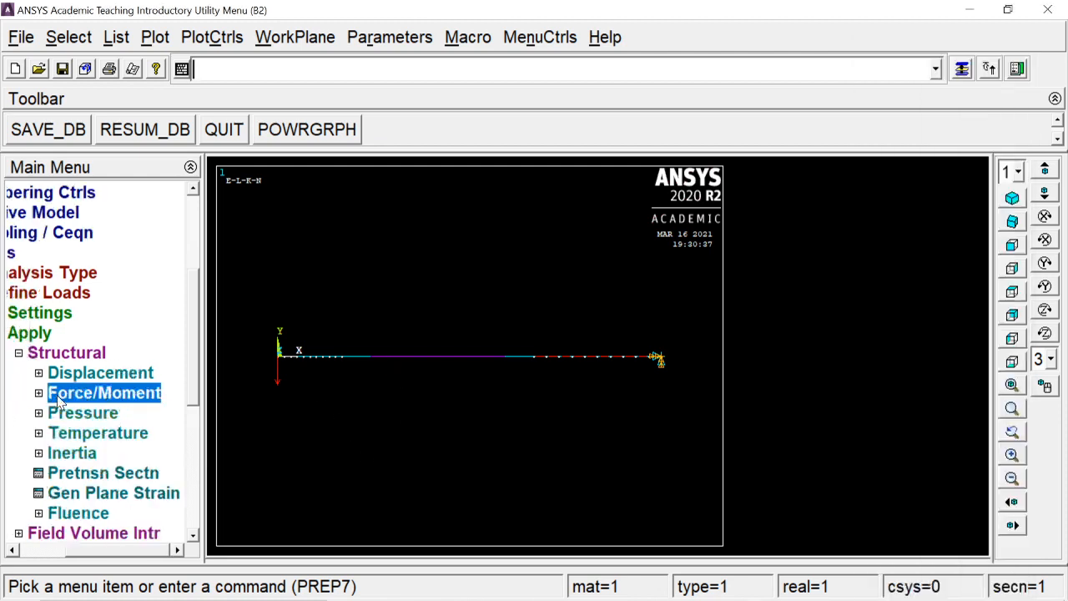
pyautogui.click(961, 68)
pyautogui.moveTo(963, 57); pyautogui.dragTo(963, 21)
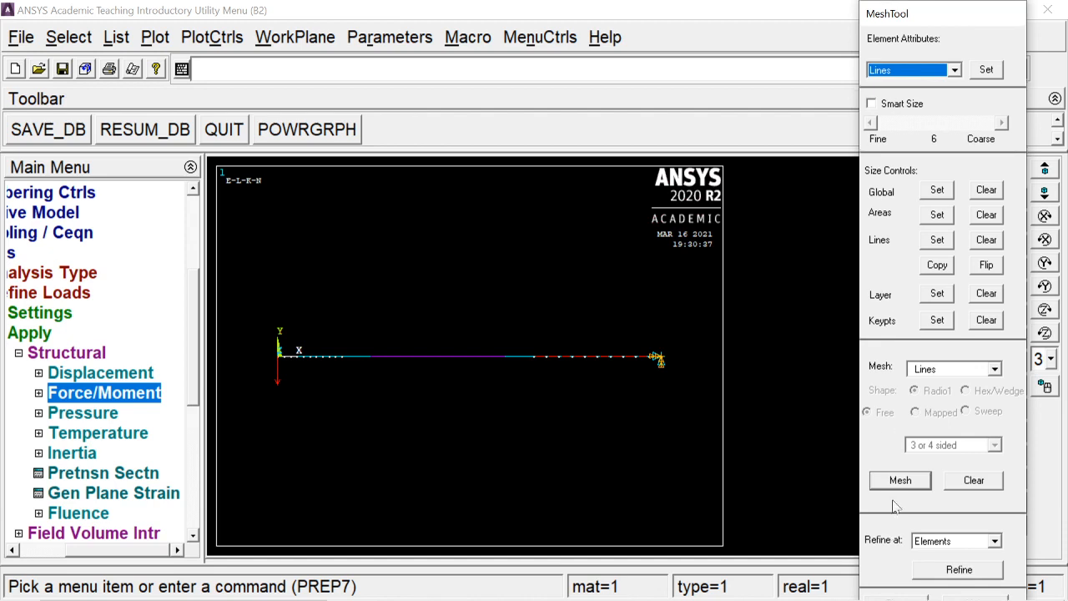
pyautogui.click(100, 360)
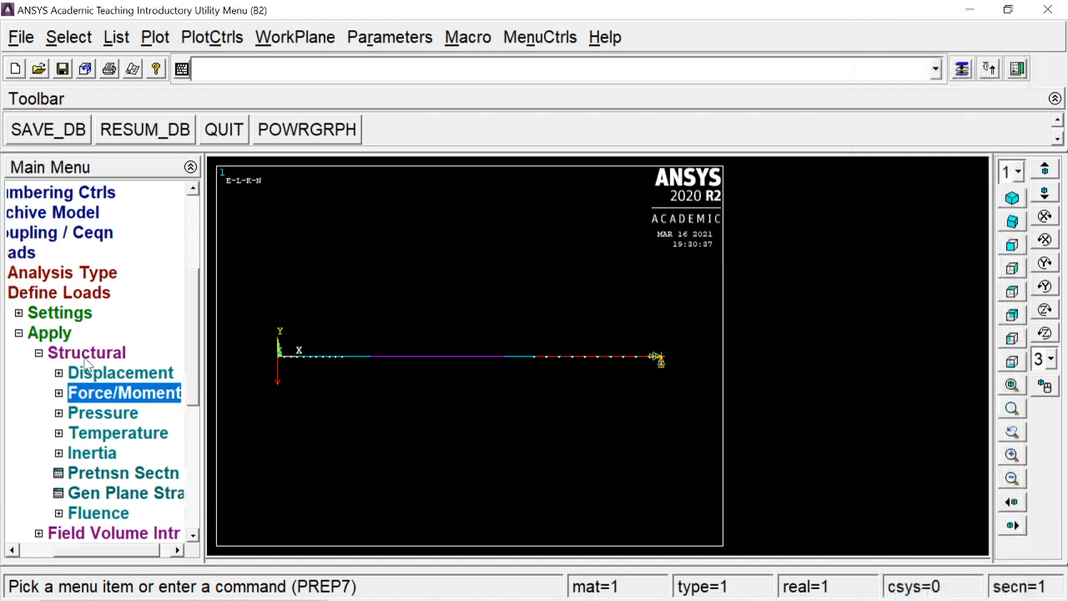
# - Apply a linearly varying pressure on the middle beam element using load key 2, with 0 at node I and 30 at node J
pyautogui.click(94, 415)
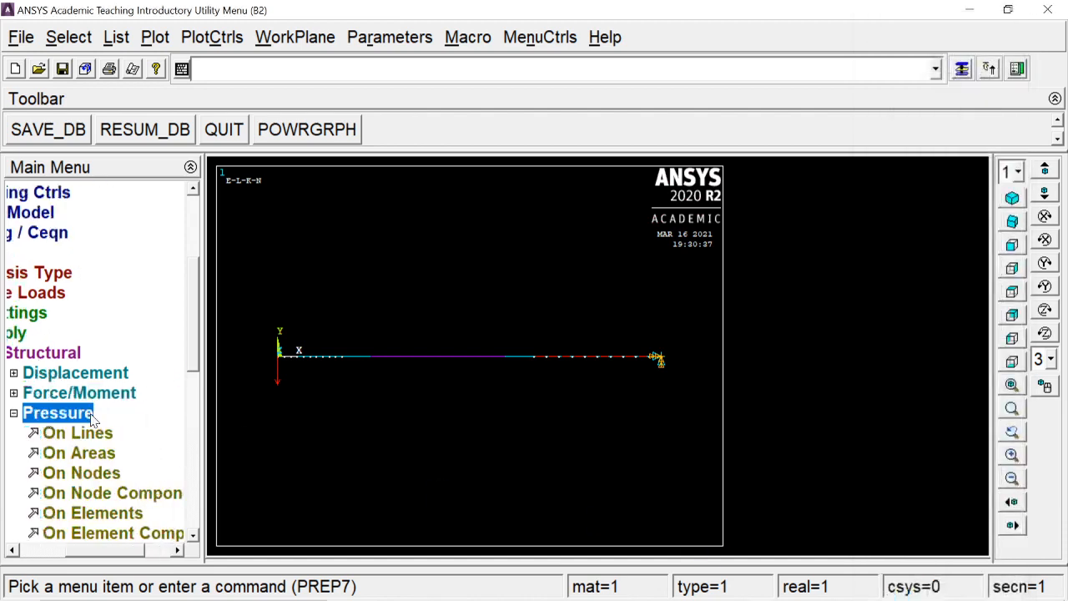
pyautogui.scroll(-3, 92, 419)
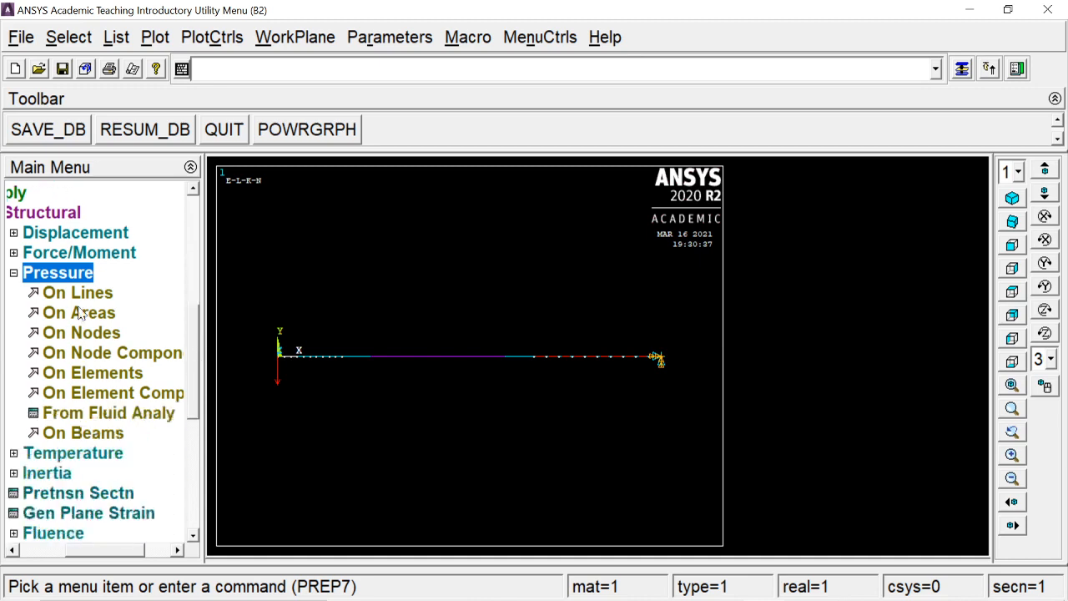
pyautogui.click(79, 436)
pyautogui.moveTo(69, 275); pyautogui.dragTo(130, 133)
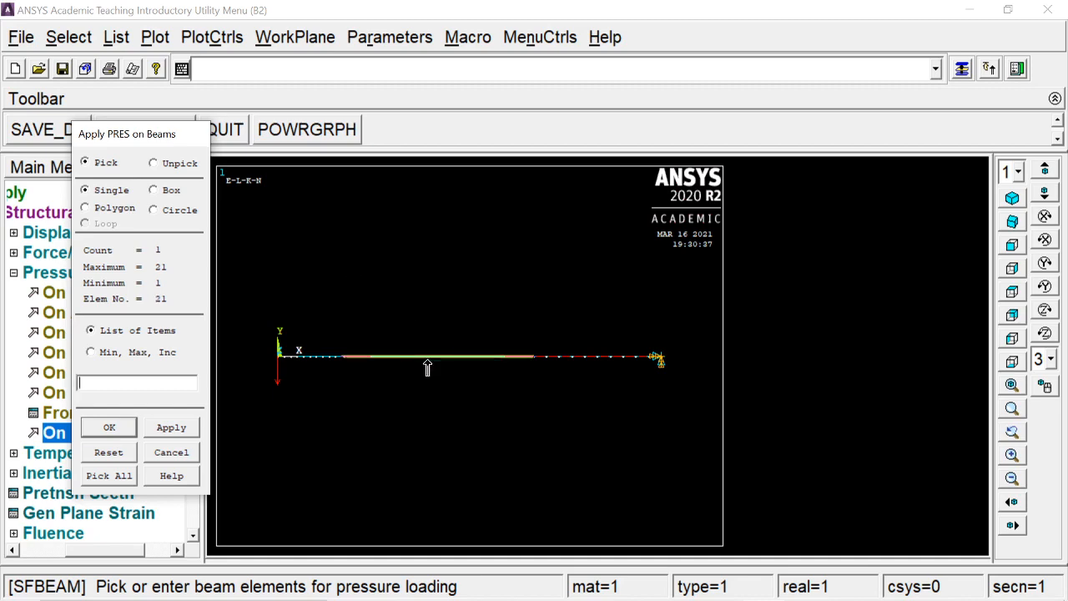
pyautogui.click(132, 428)
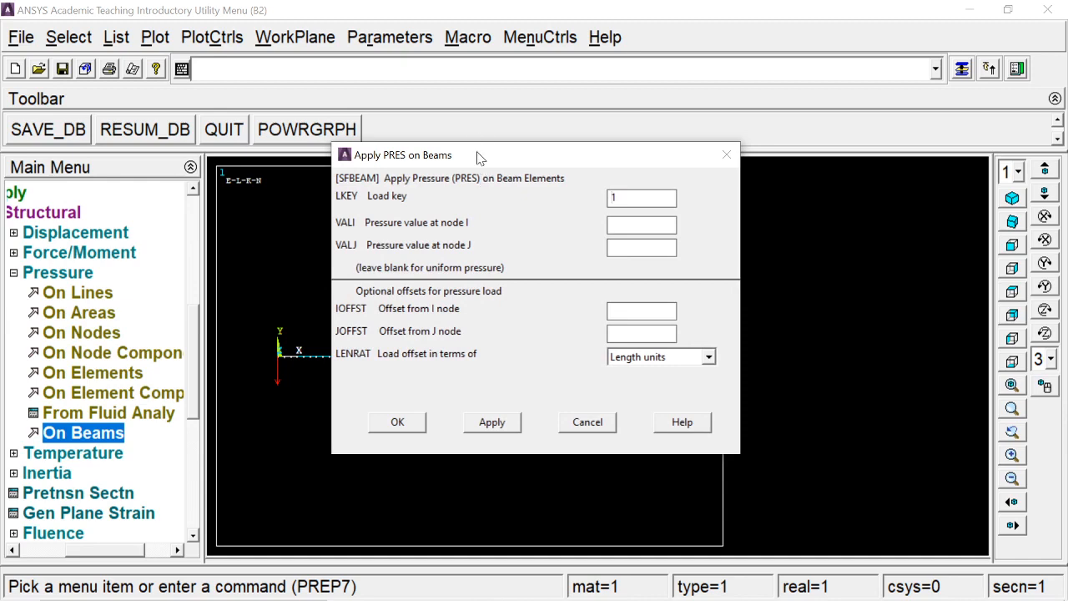
pyautogui.moveTo(480, 158); pyautogui.dragTo(678, 38)
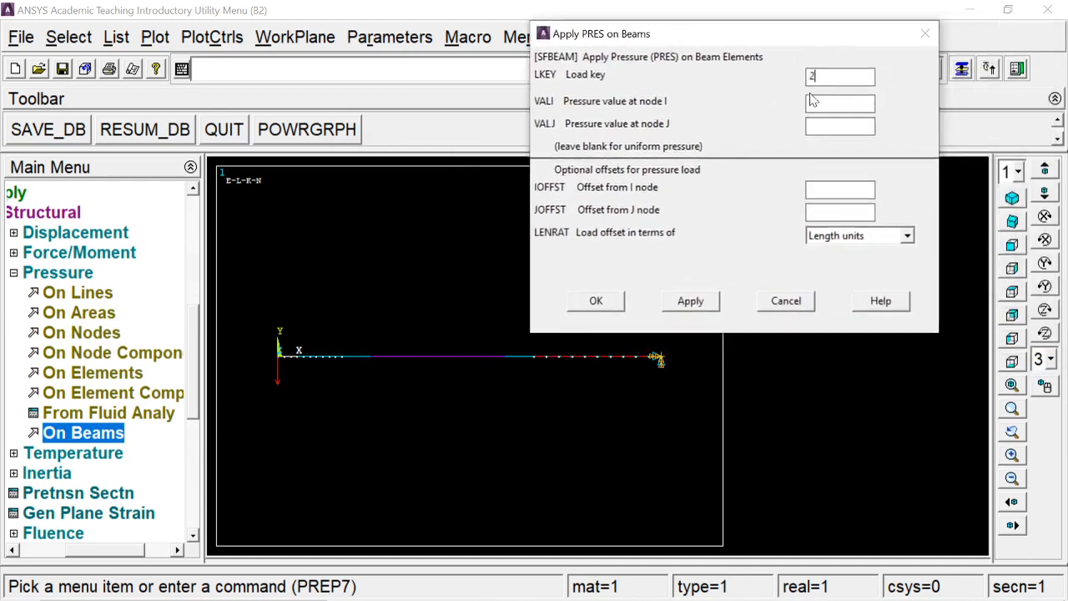
pyautogui.click(841, 102)
pyautogui.hotkey('alt', 'Tab')
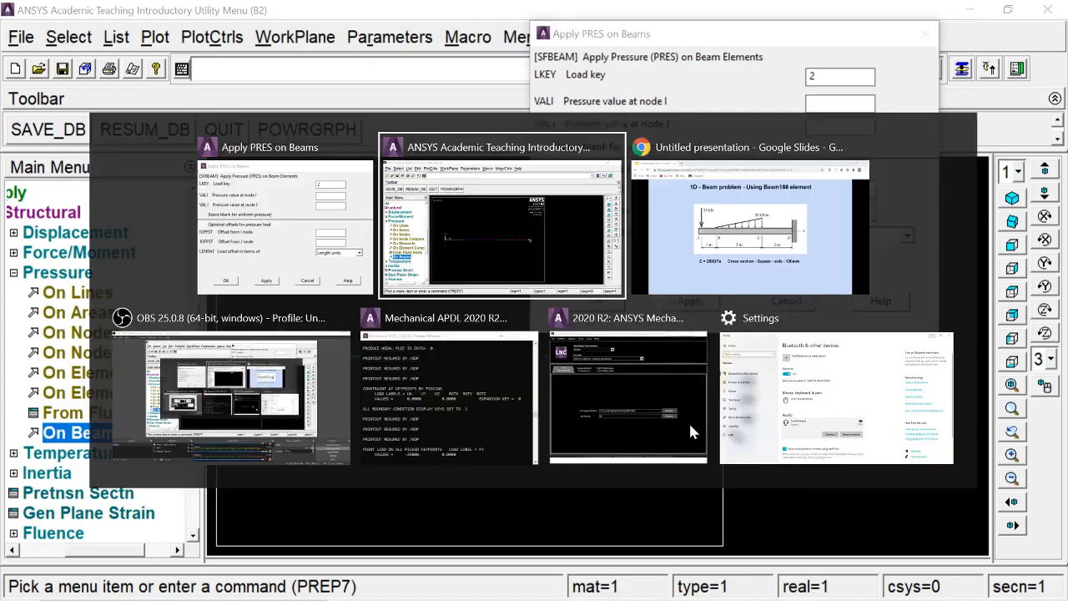
pyautogui.hotkey('alt', 'Tab')
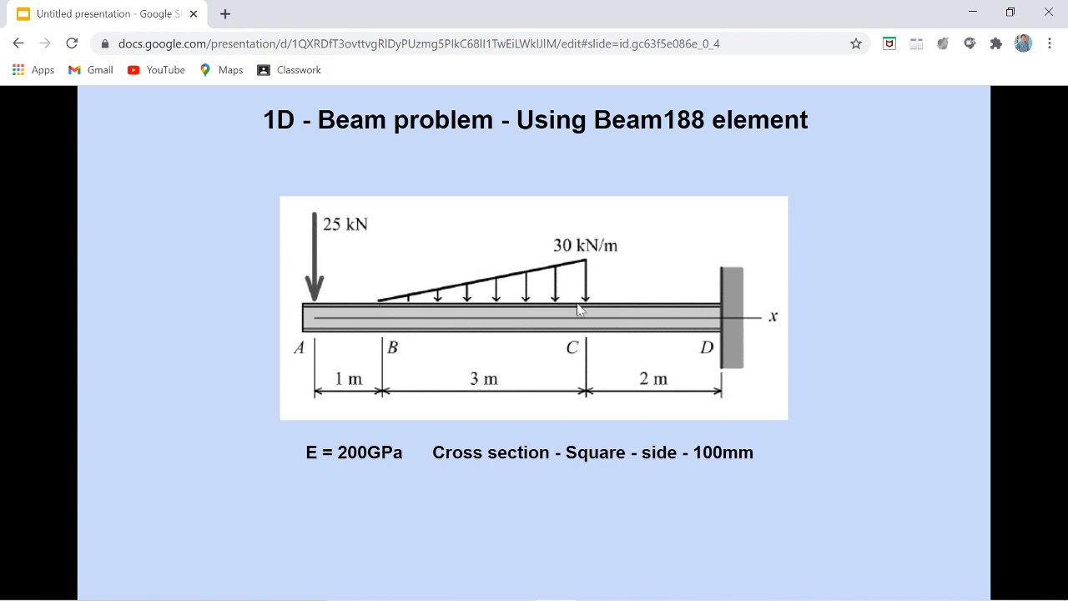
pyautogui.hotkey('alt', 'Tab')
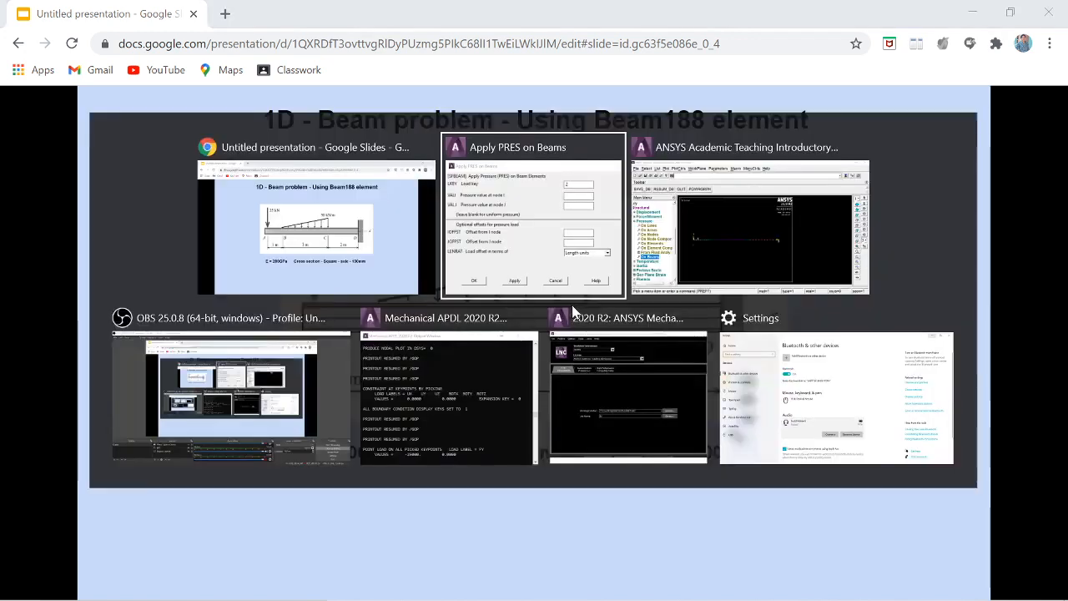
pyautogui.click(653, 222)
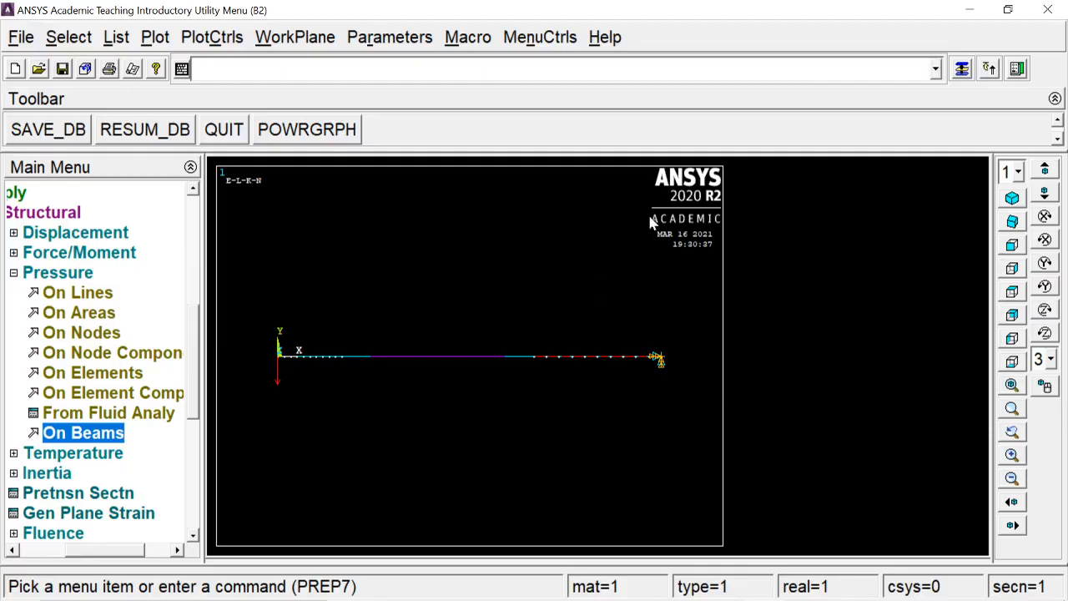
pyautogui.click(962, 69)
pyautogui.click(824, 101)
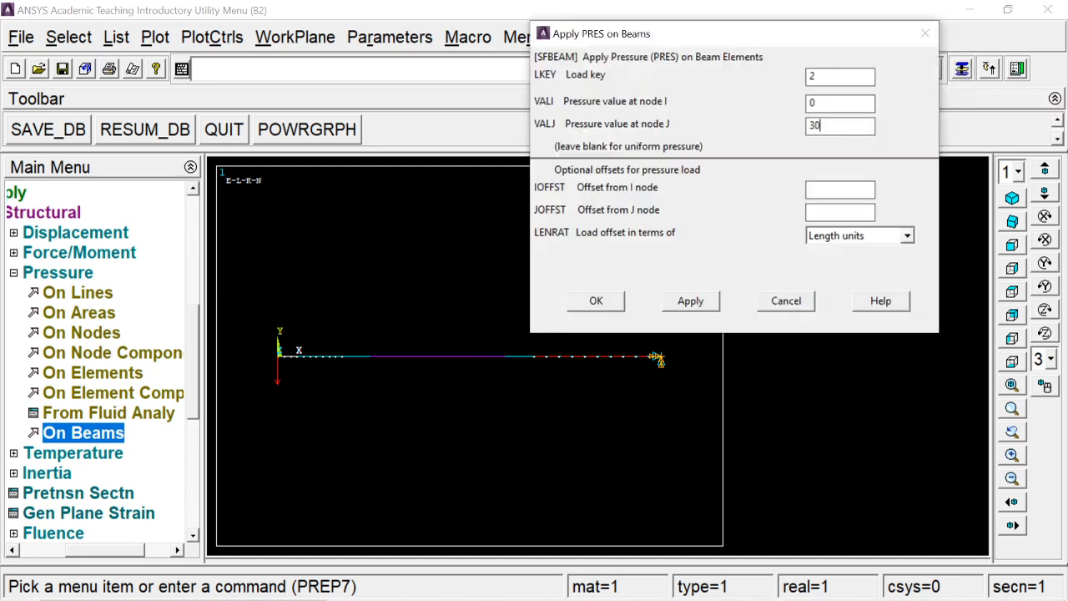
pyautogui.click(595, 300)
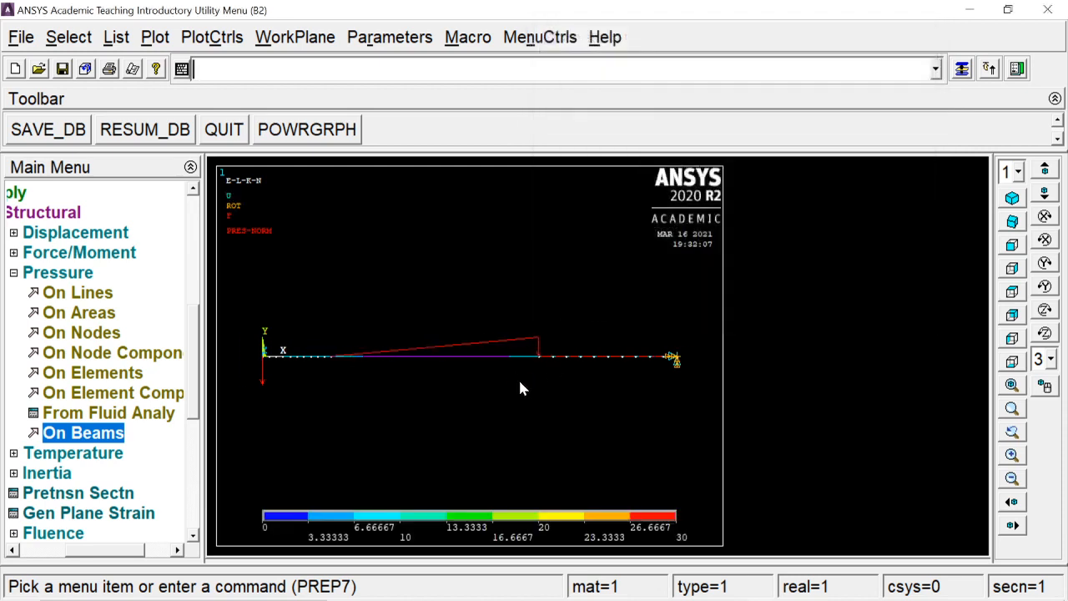
# - Redisplay the whole model with Multi-Plots to show the applied loads
pyautogui.click(162, 39)
pyautogui.click(198, 408)
pyautogui.click(70, 281)
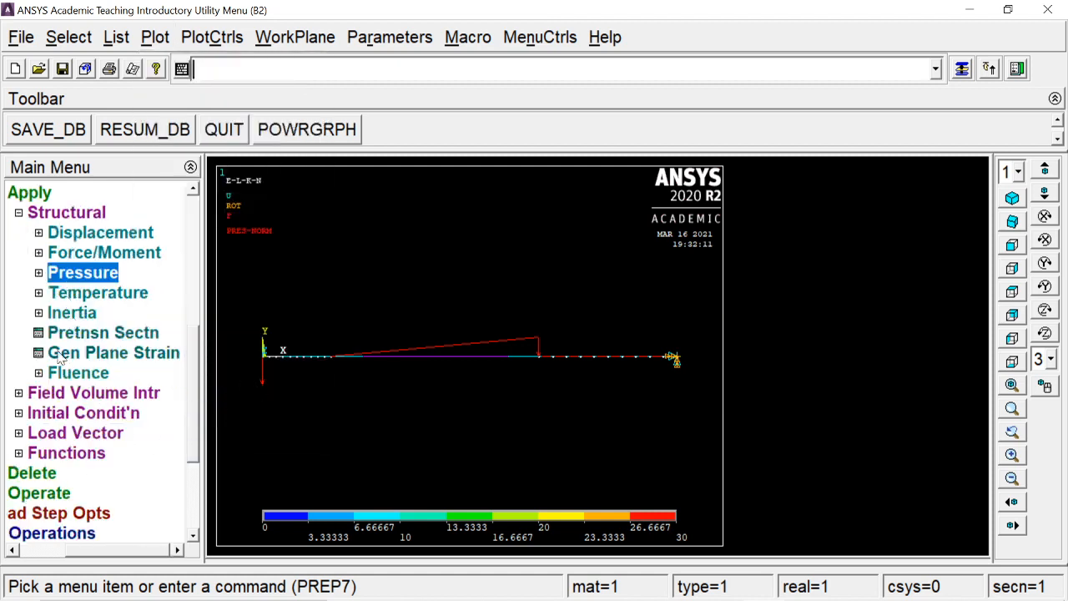
# - Solve the current load step and close the solution message and status windows
pyautogui.click(24, 191)
pyautogui.click(42, 409)
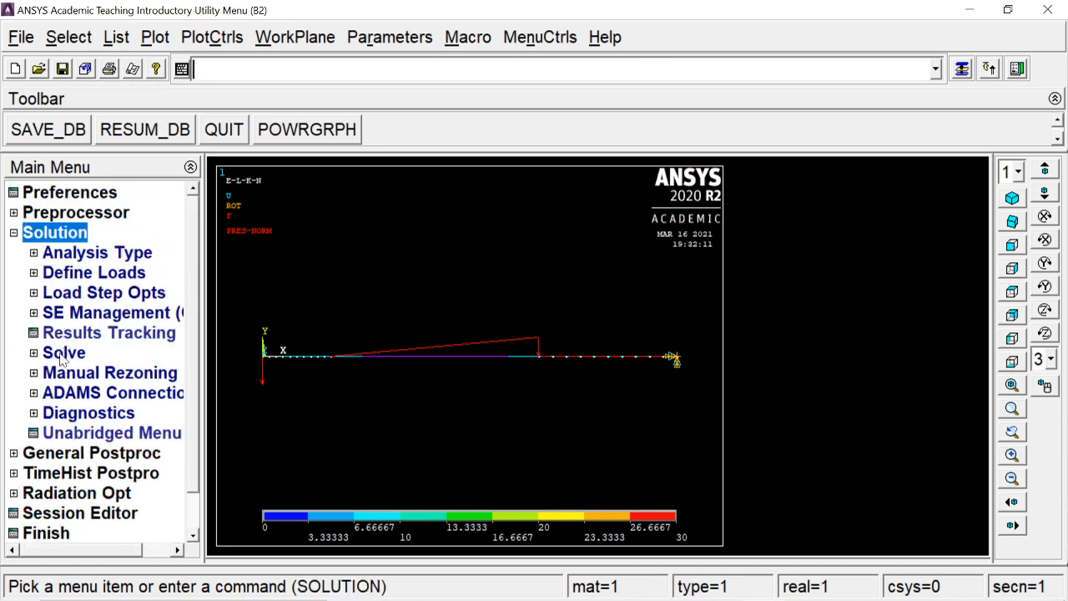
pyautogui.click(56, 348)
pyautogui.click(84, 372)
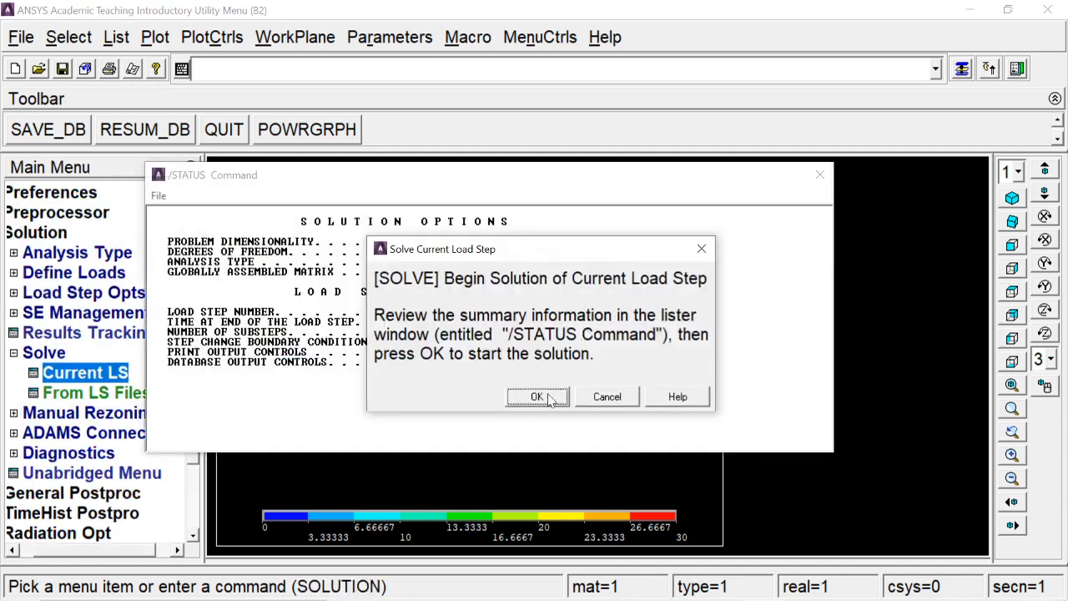
pyautogui.click(549, 398)
pyautogui.click(254, 115)
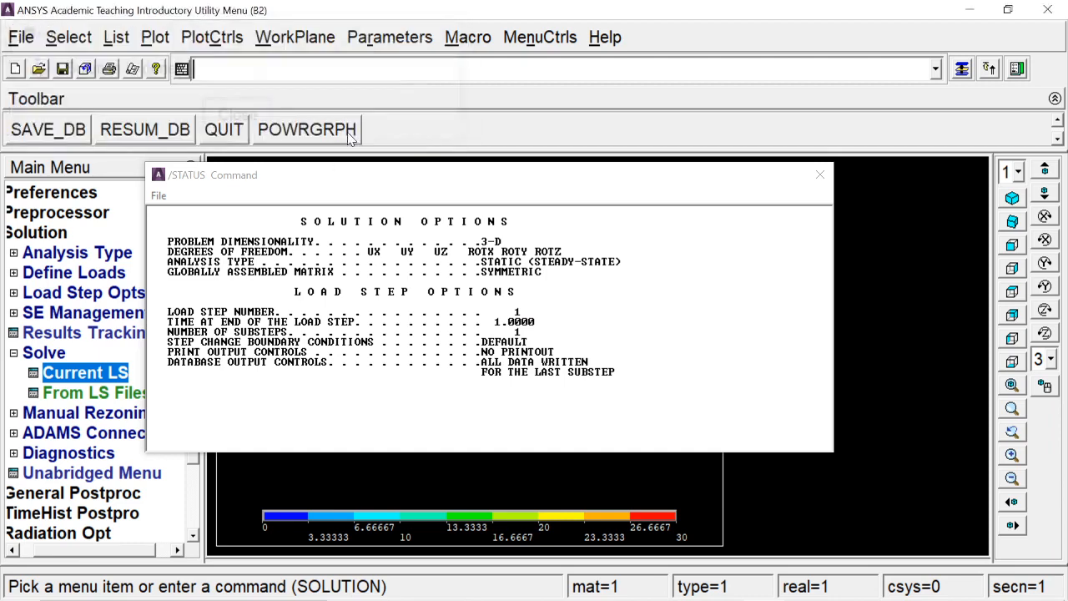
pyautogui.click(819, 174)
pyautogui.click(25, 234)
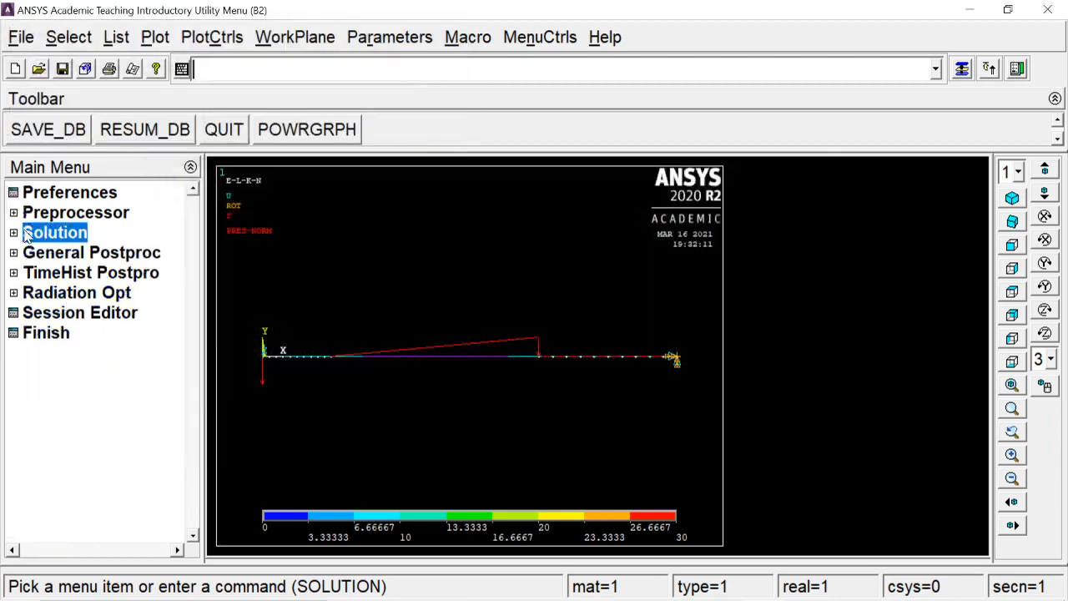
pyautogui.click(33, 233)
pyautogui.click(52, 354)
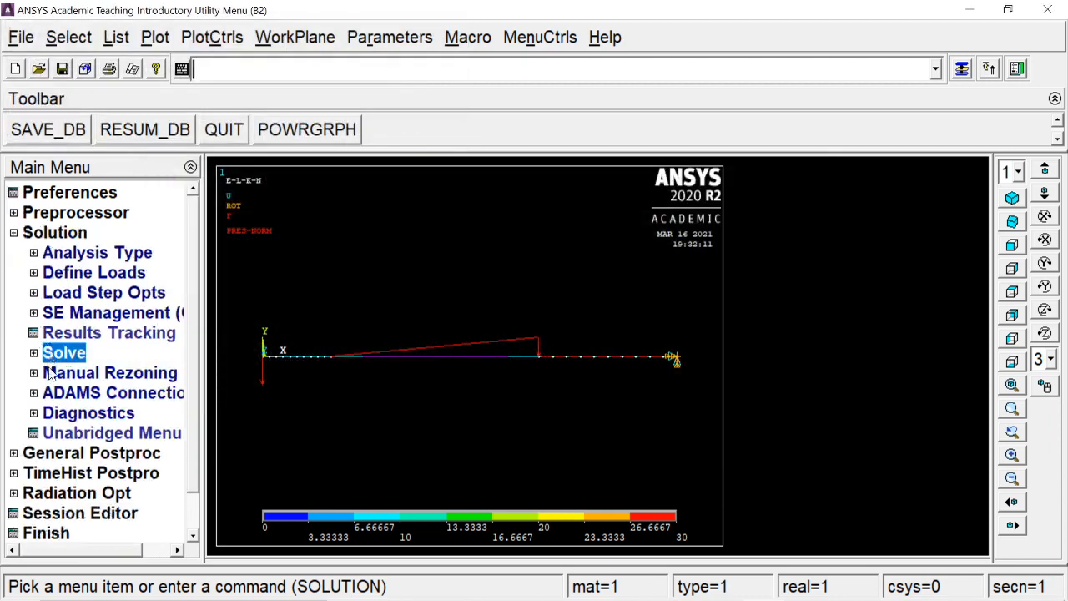
# - Read the last result set in the general postprocessor
pyautogui.click(46, 456)
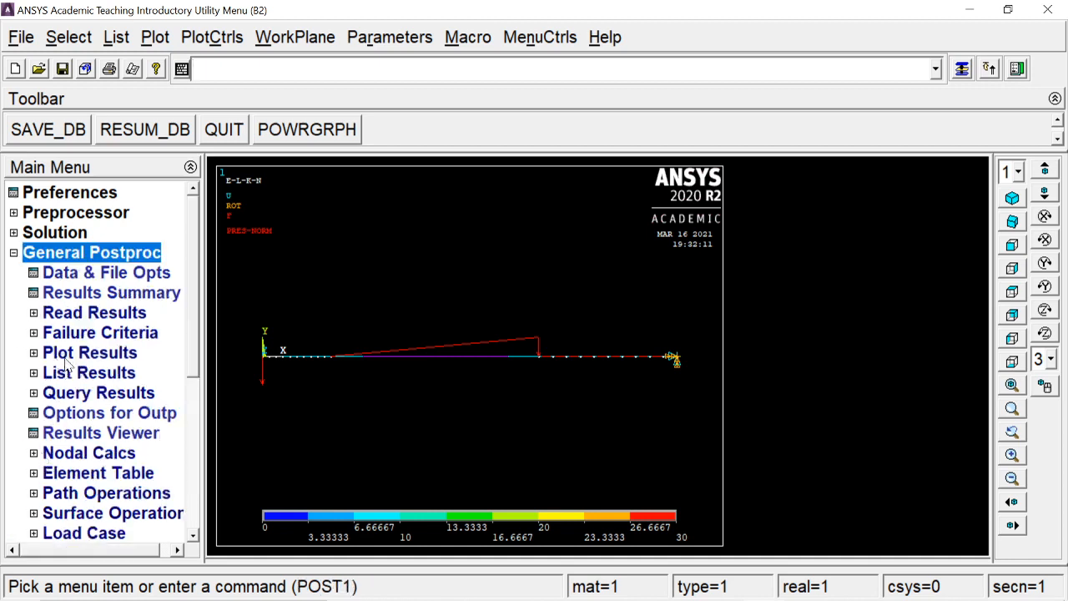
pyautogui.click(70, 314)
pyautogui.click(83, 393)
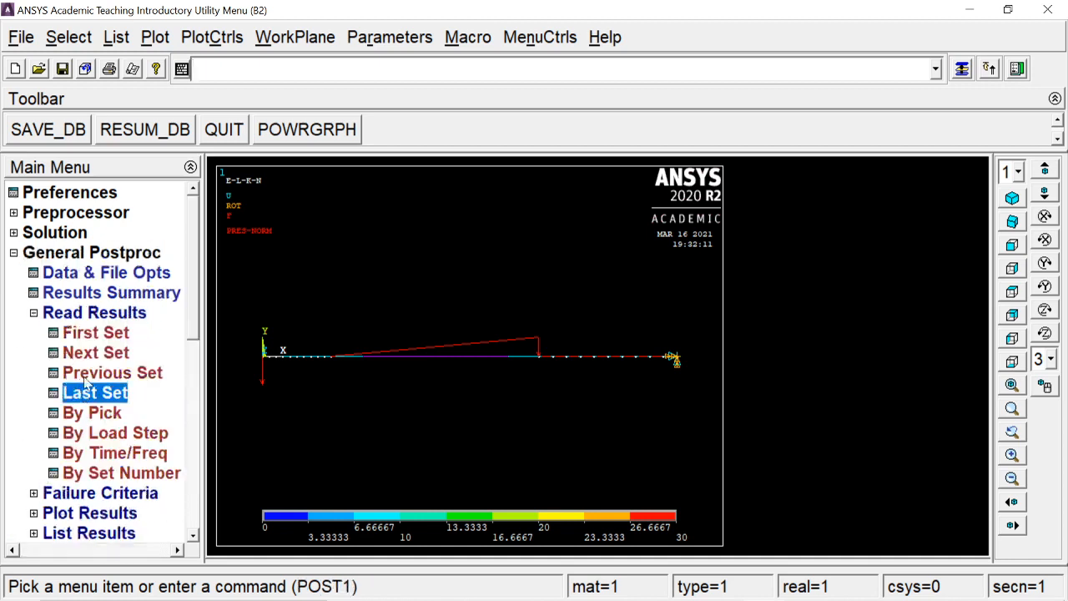
pyautogui.click(85, 315)
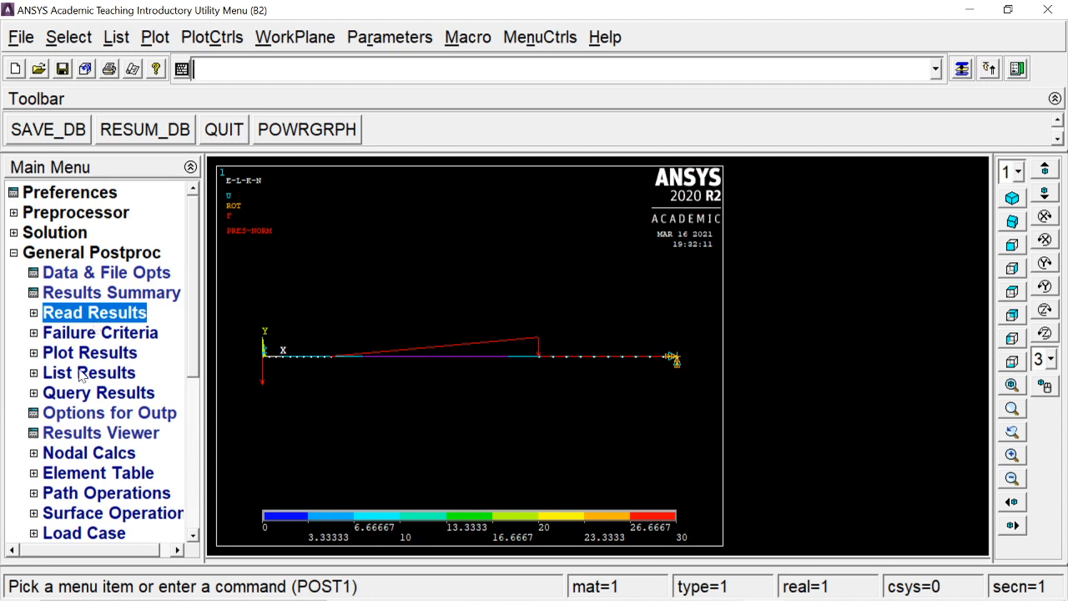
# - Plot the beam's deformed shape together with the undeformed shape
pyautogui.click(86, 354)
pyautogui.click(92, 374)
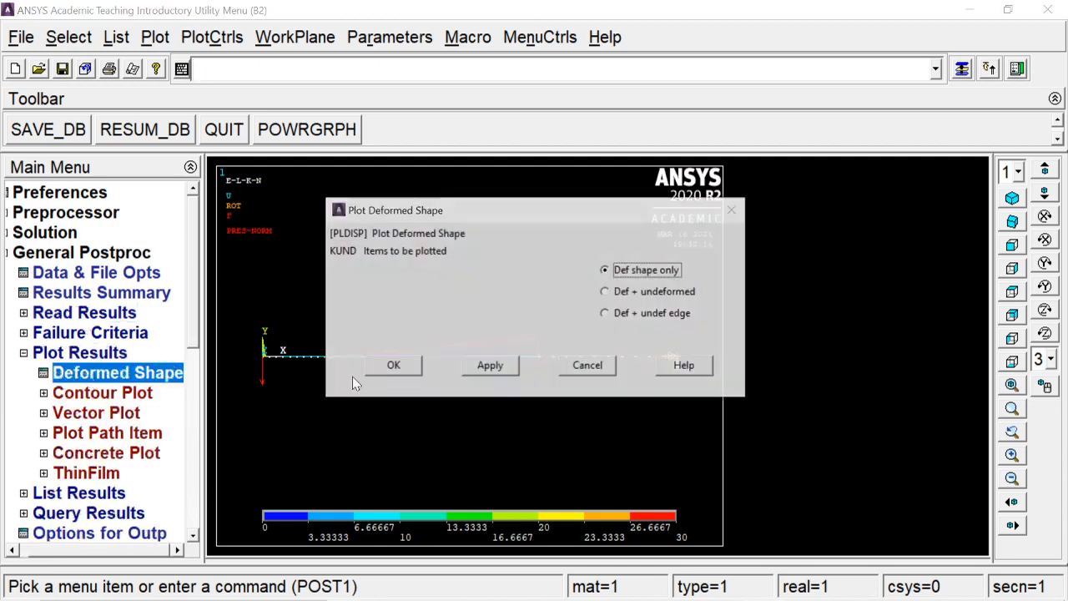
pyautogui.click(656, 293)
pyautogui.click(408, 363)
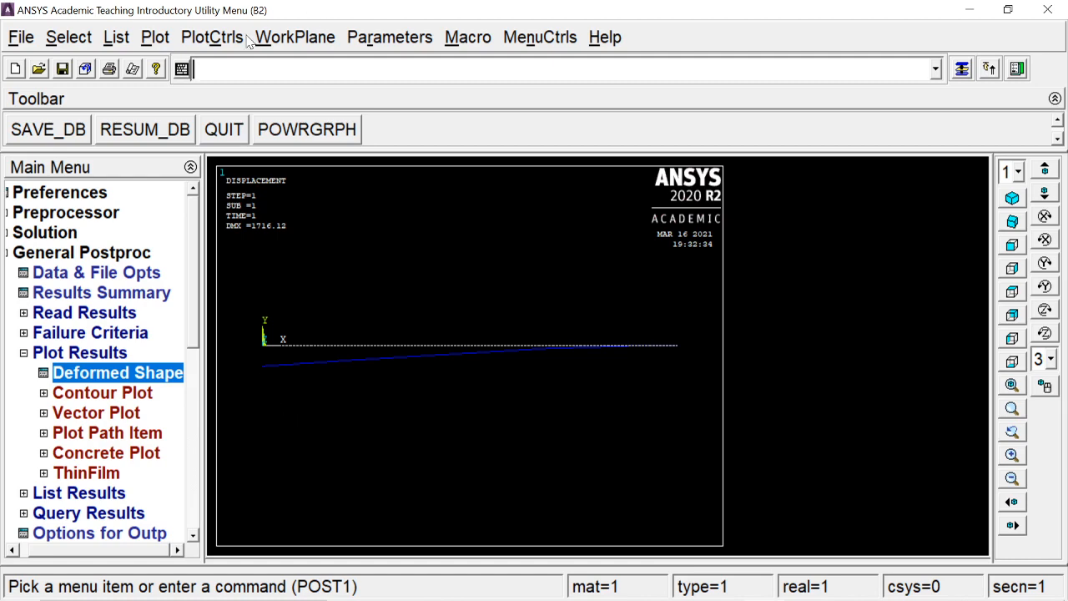
# - Turn on the display of element shapes based on real constant descriptions and replot the beam
pyautogui.click(242, 39)
pyautogui.moveTo(244, 116)
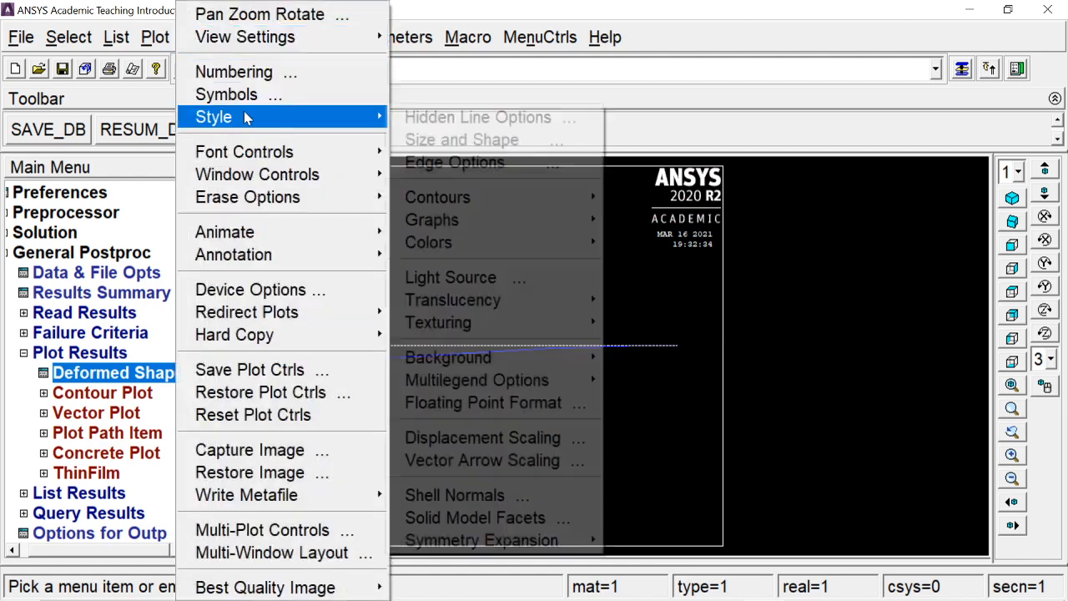
pyautogui.click(482, 142)
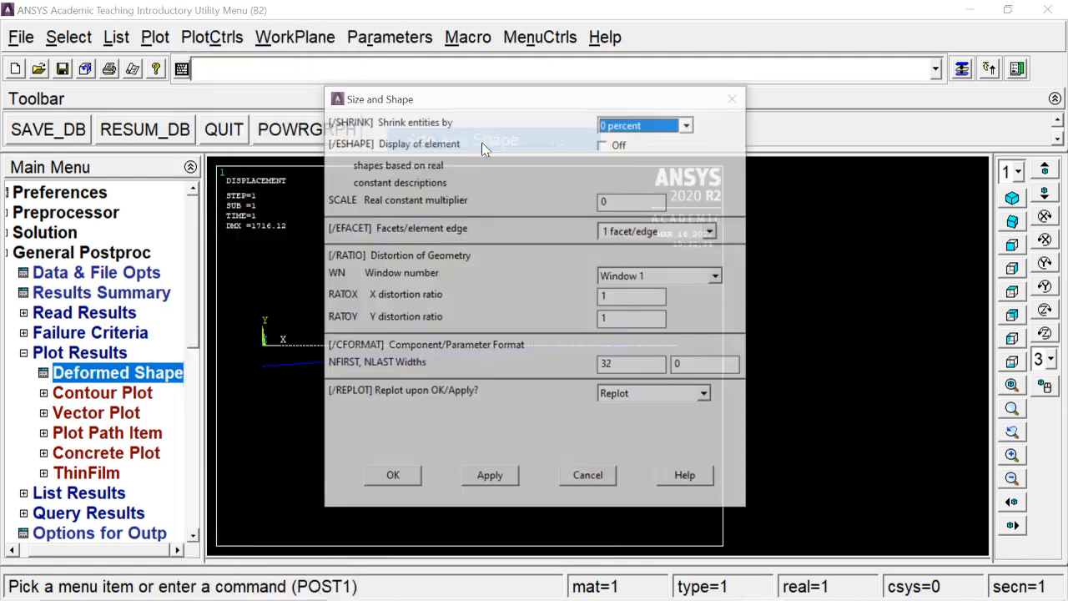
pyautogui.click(610, 144)
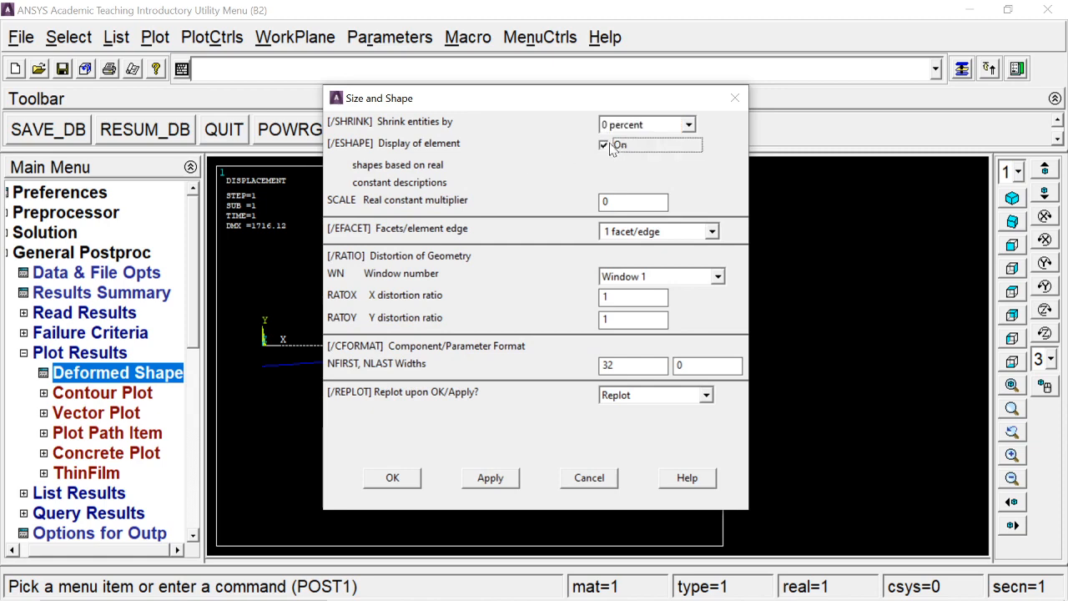
pyautogui.click(396, 478)
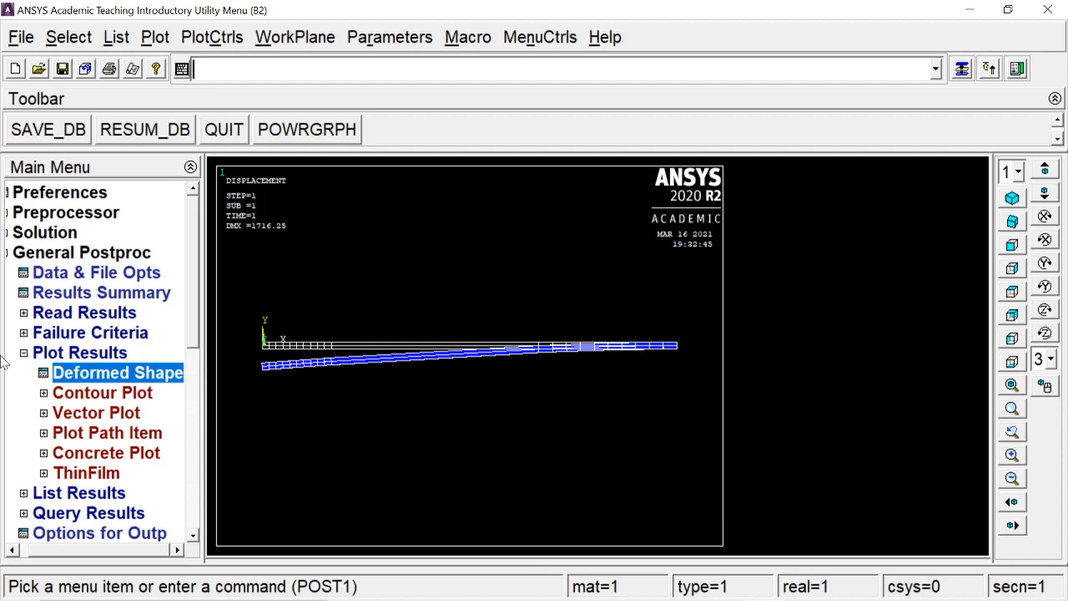
# - Define an element table item by sequence number as SMISC, 6
pyautogui.click(42, 352)
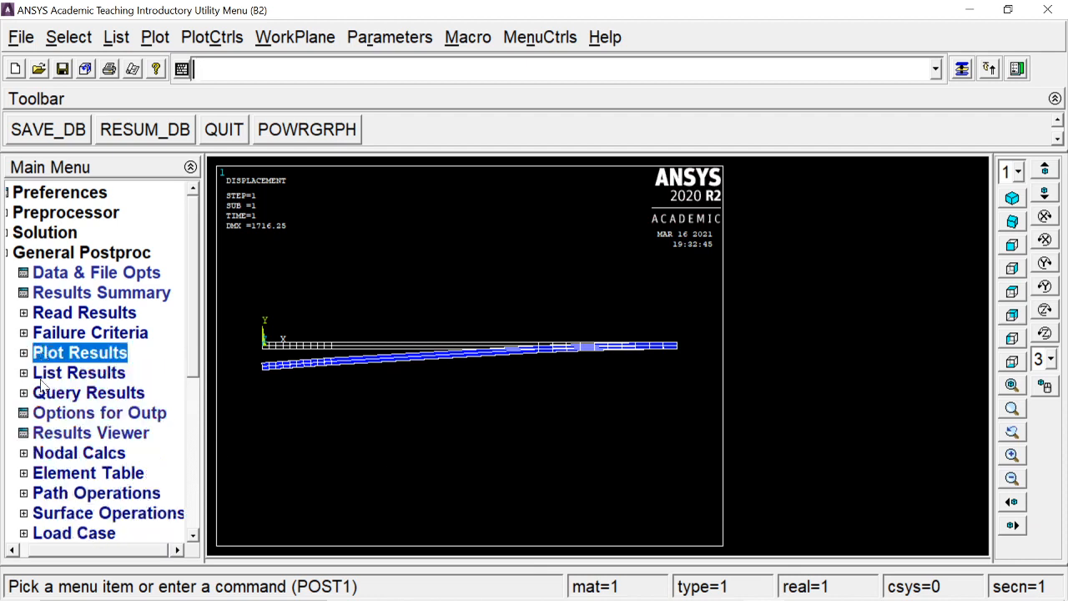
pyautogui.click(52, 374)
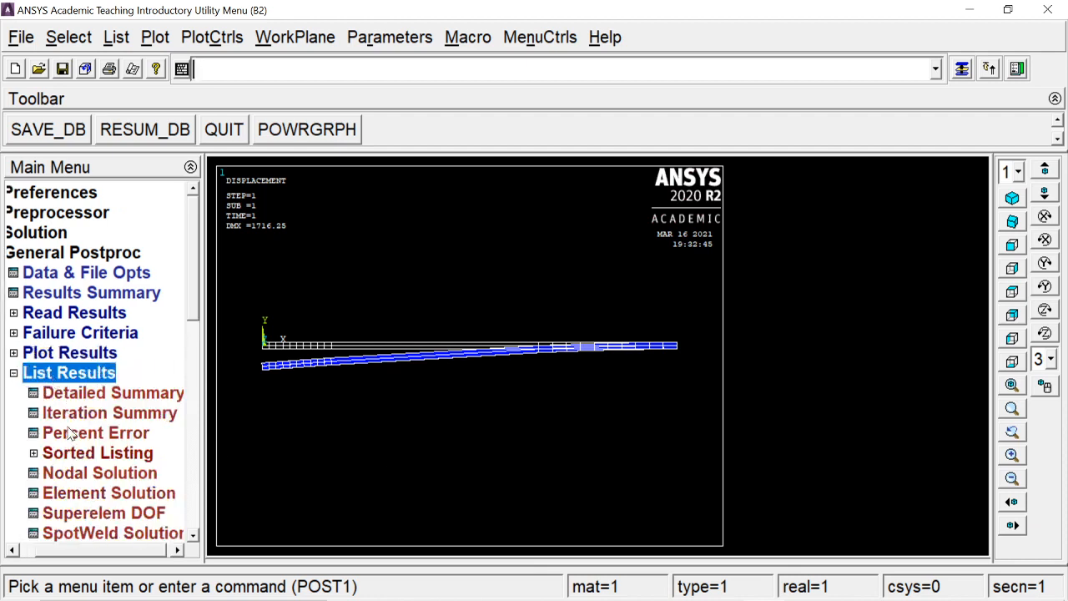
pyautogui.scroll(-4, 178, 279)
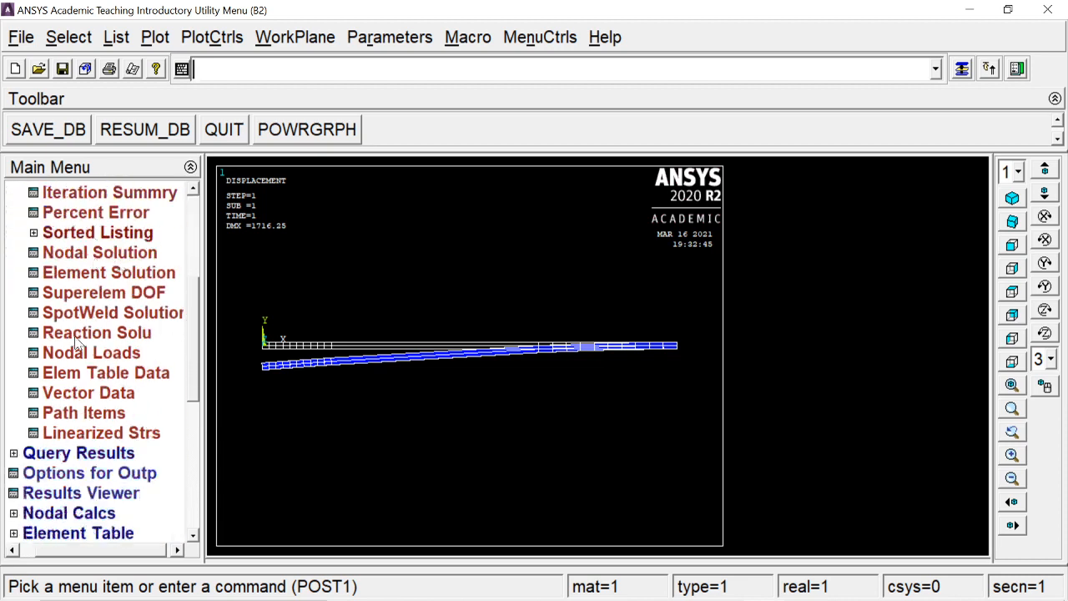
pyautogui.click(87, 534)
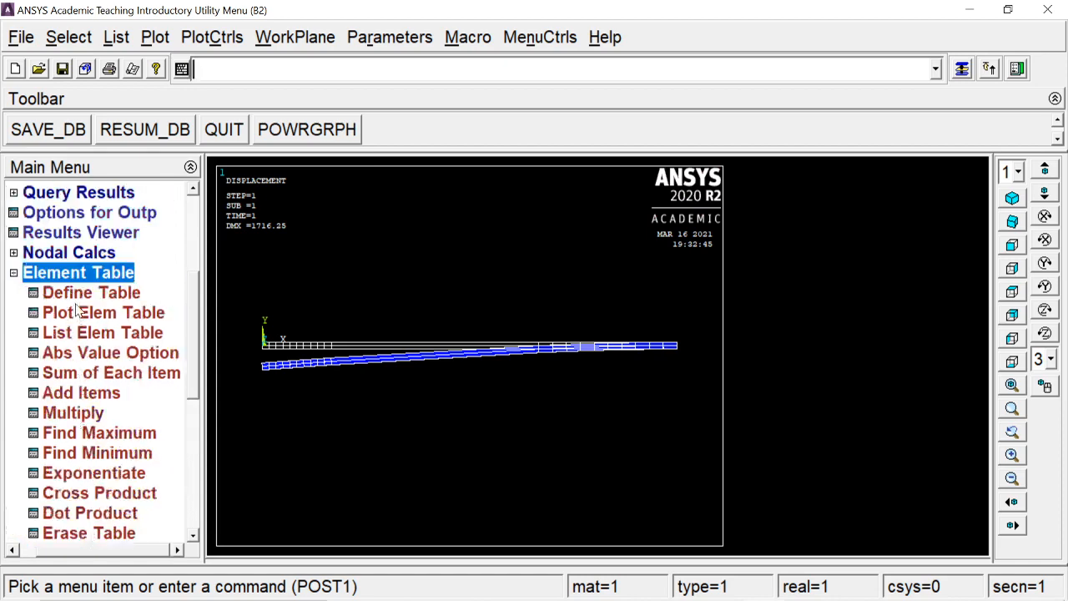
pyautogui.click(84, 293)
pyautogui.click(201, 496)
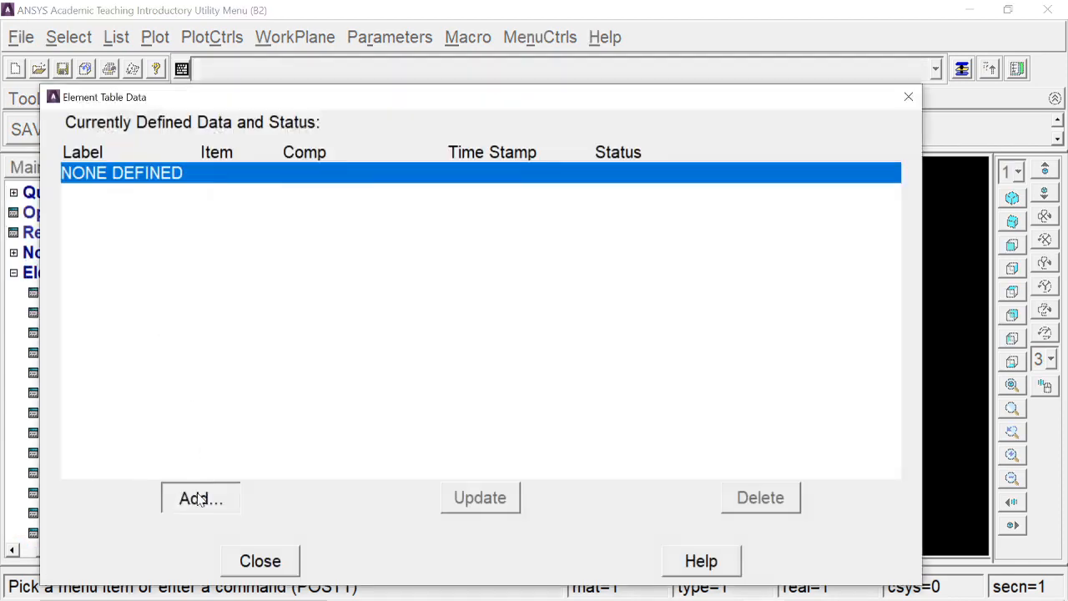
pyautogui.scroll(-1, 570, 322)
pyautogui.scroll(-1, 570, 330)
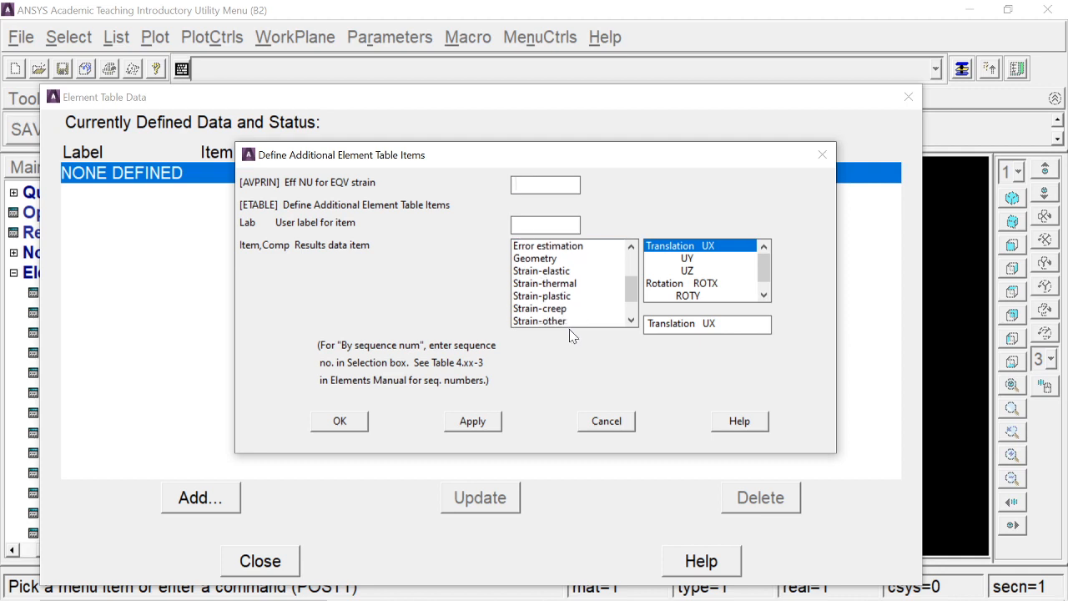
pyautogui.scroll(-2, 570, 329)
pyautogui.click(572, 322)
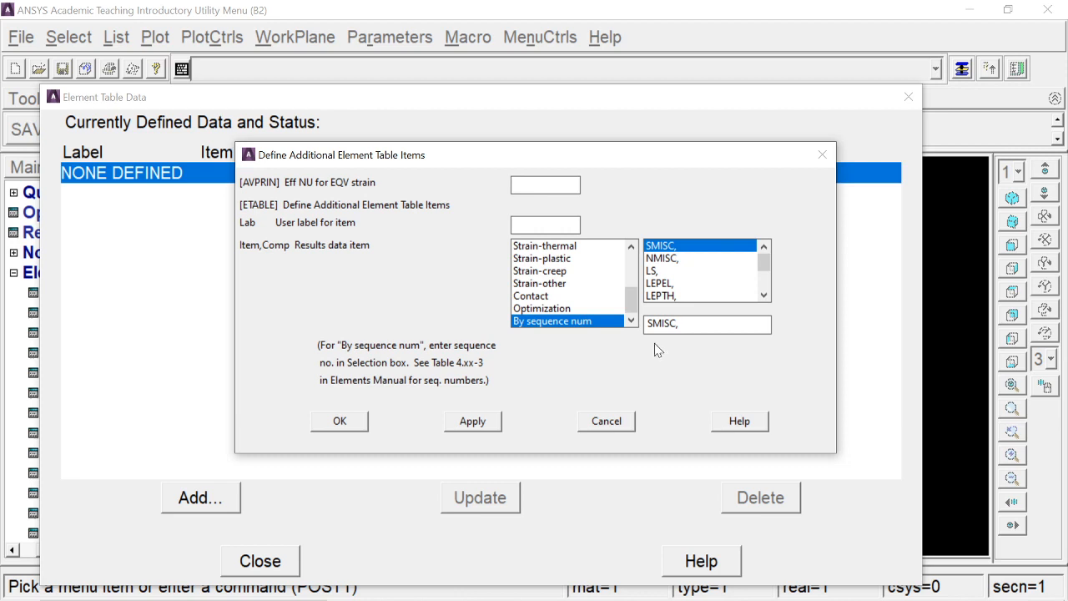
pyautogui.write('6')
pyautogui.click(472, 421)
# - Add a second element table item by sequence number, SMISC, 19
pyautogui.scroll(-1, 609, 318)
pyautogui.scroll(-3, 609, 318)
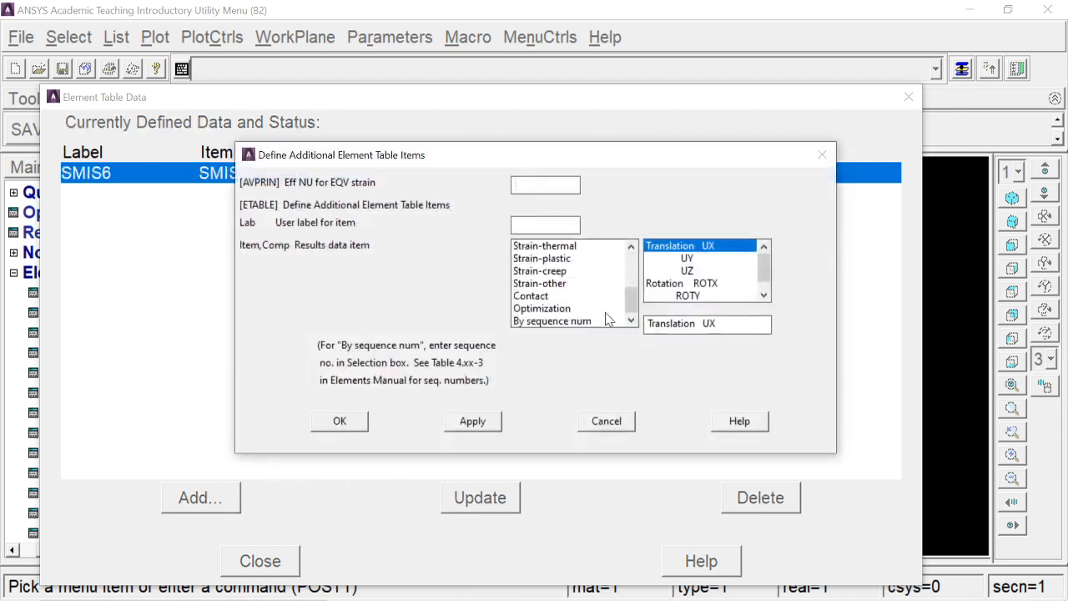
pyautogui.click(600, 320)
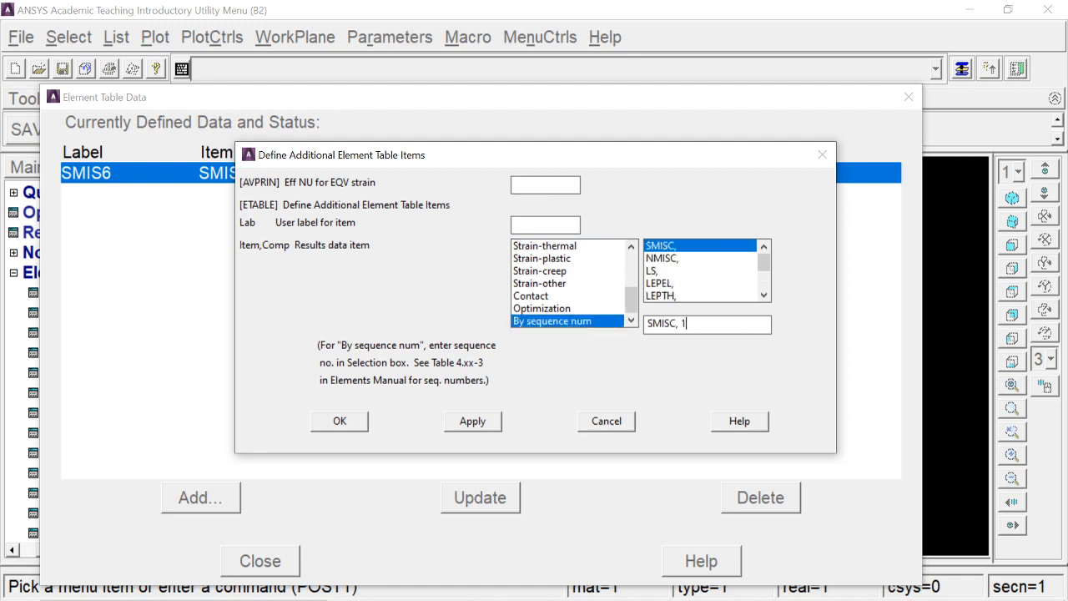
pyautogui.write('19')
pyautogui.click(472, 421)
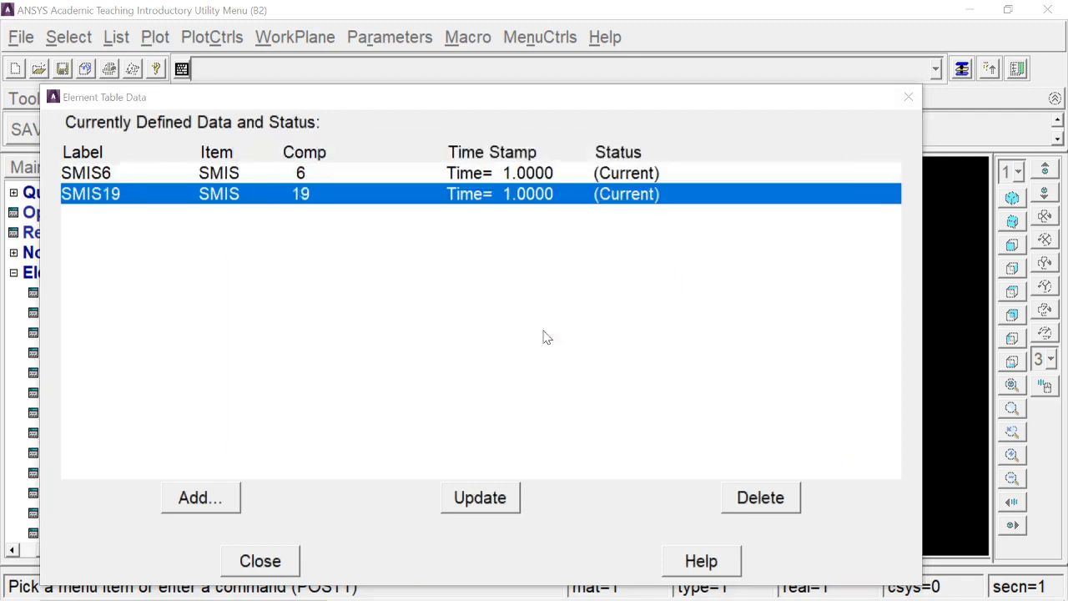
# - Add the sequence-number items SMISC, 2 and SMISC, 15 to the element table and close the table definition
pyautogui.scroll(-2, 564, 324)
pyautogui.click(565, 321)
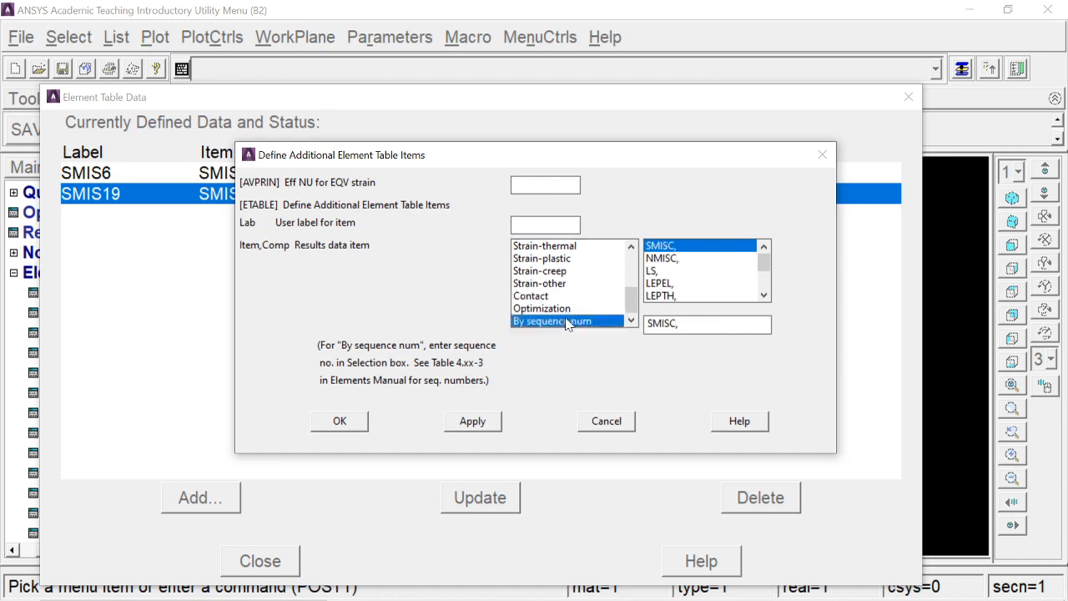
pyautogui.click(472, 420)
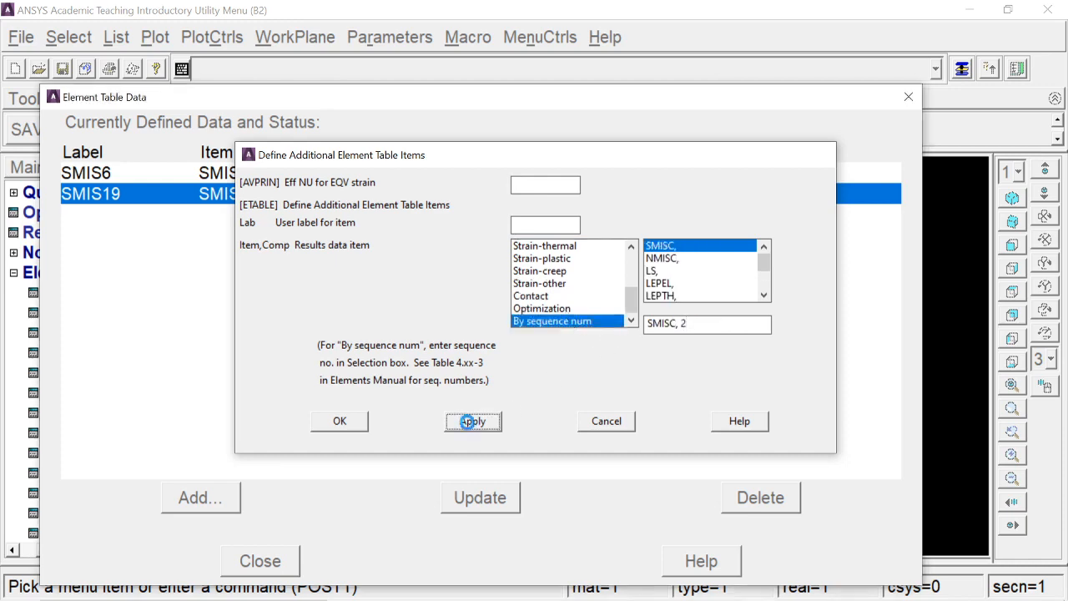
pyautogui.scroll(-2, 579, 328)
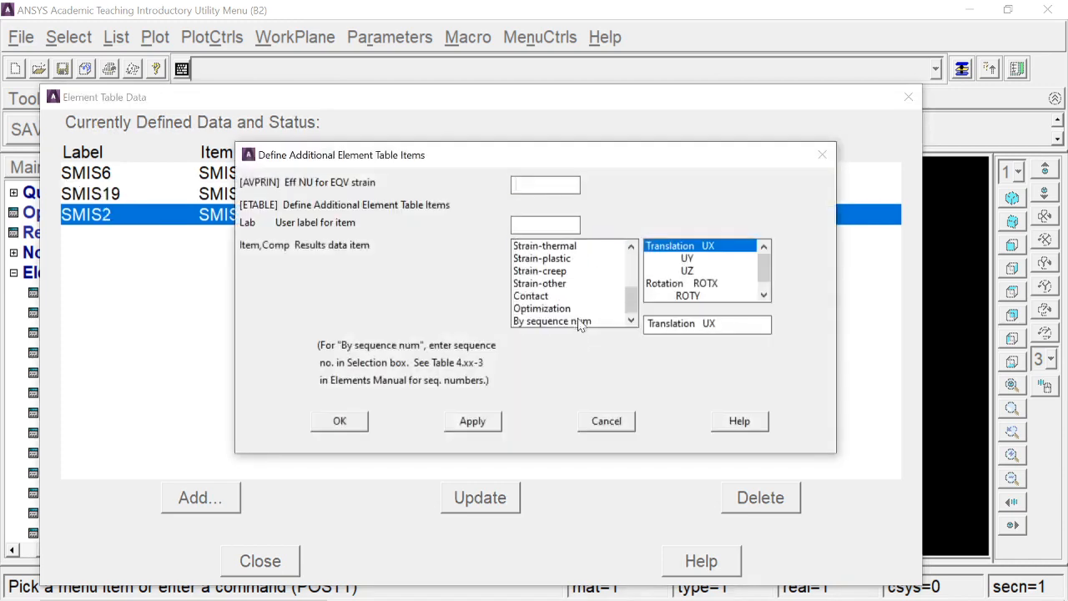
pyautogui.click(579, 322)
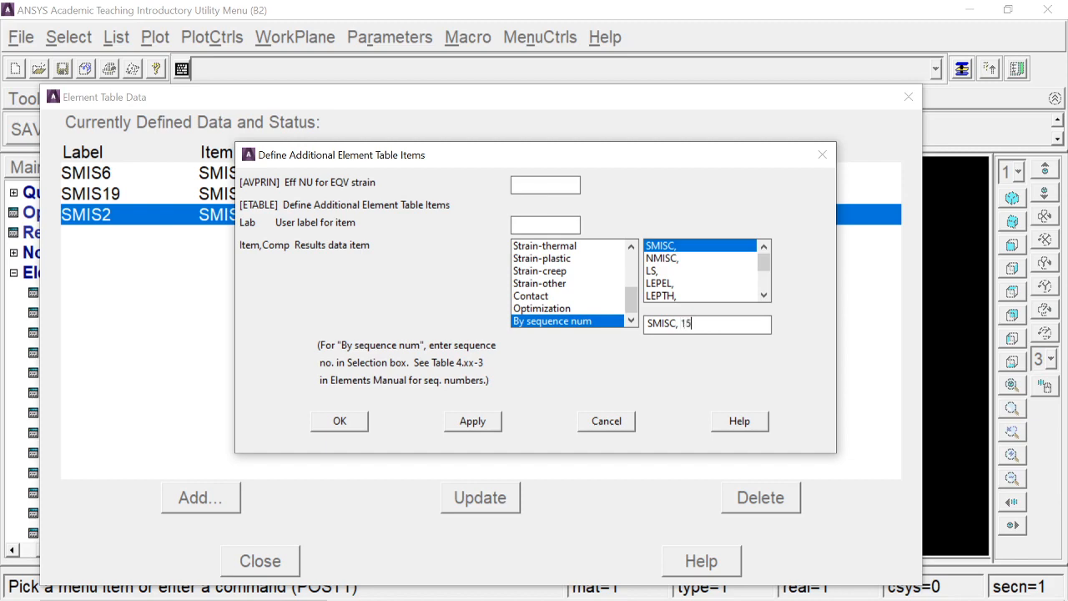
pyautogui.press('Return')
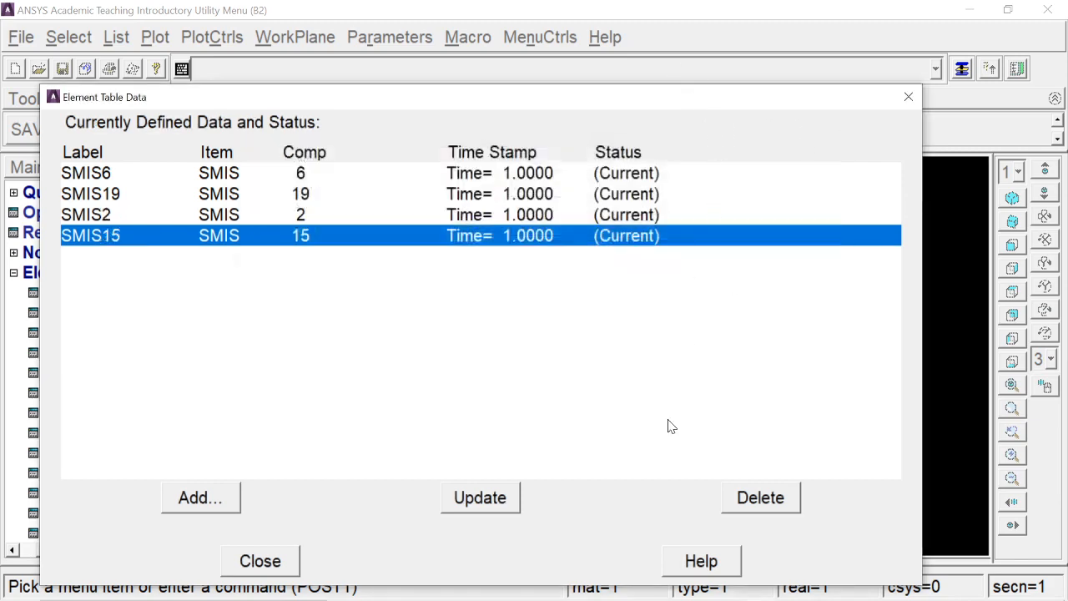
pyautogui.click(261, 560)
# - Open the online help topics, search the documentation for beam188 and open the BEAM188 page of the Element Reference
pyautogui.click(605, 36)
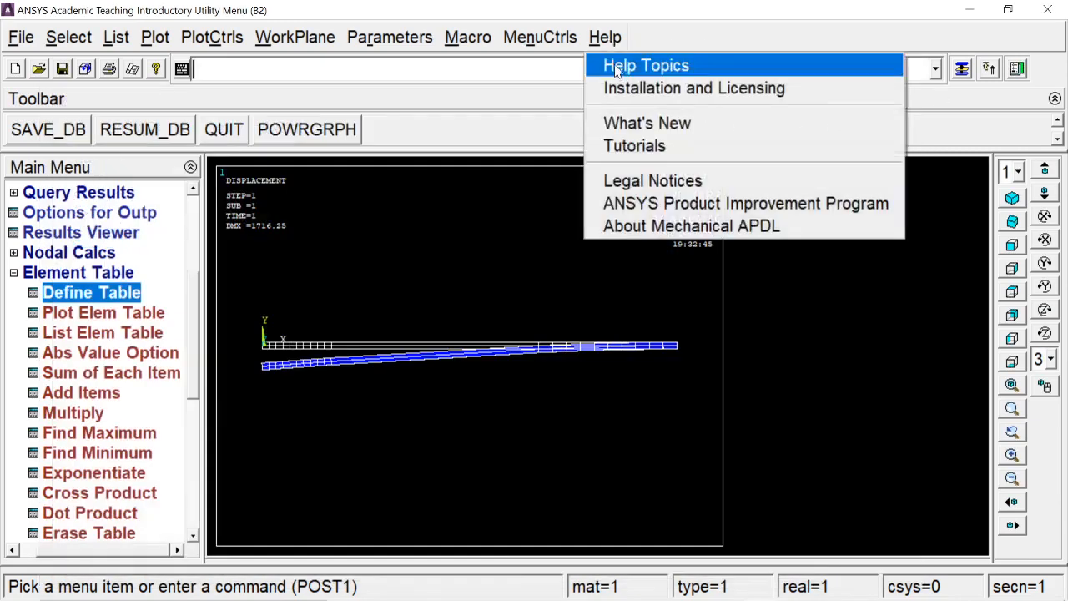
pyautogui.click(622, 65)
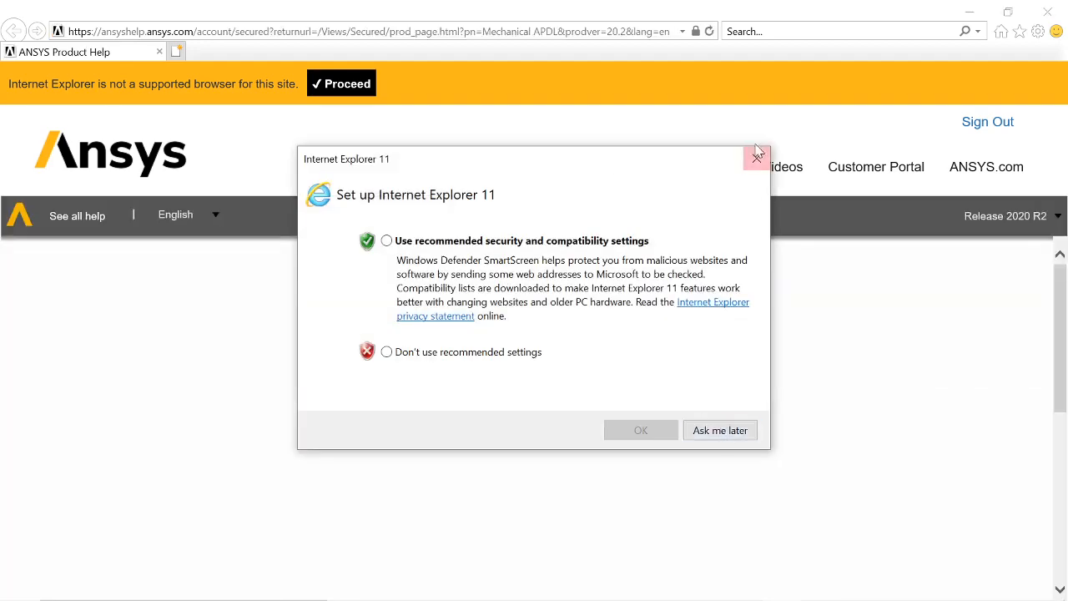
pyautogui.click(756, 156)
pyautogui.click(330, 265)
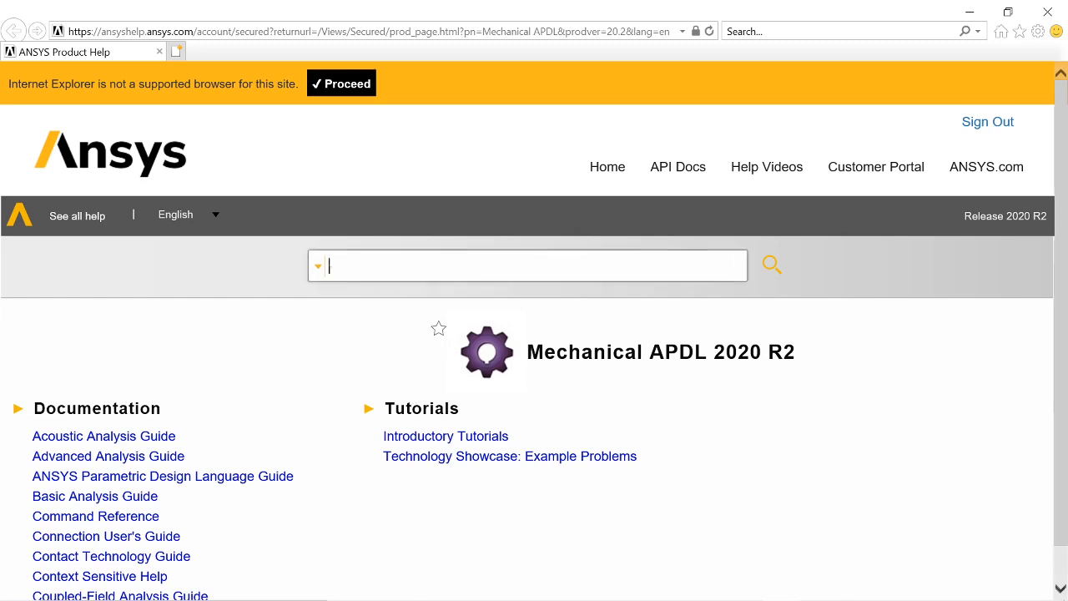
pyautogui.write('beam188')
pyautogui.press('Return')
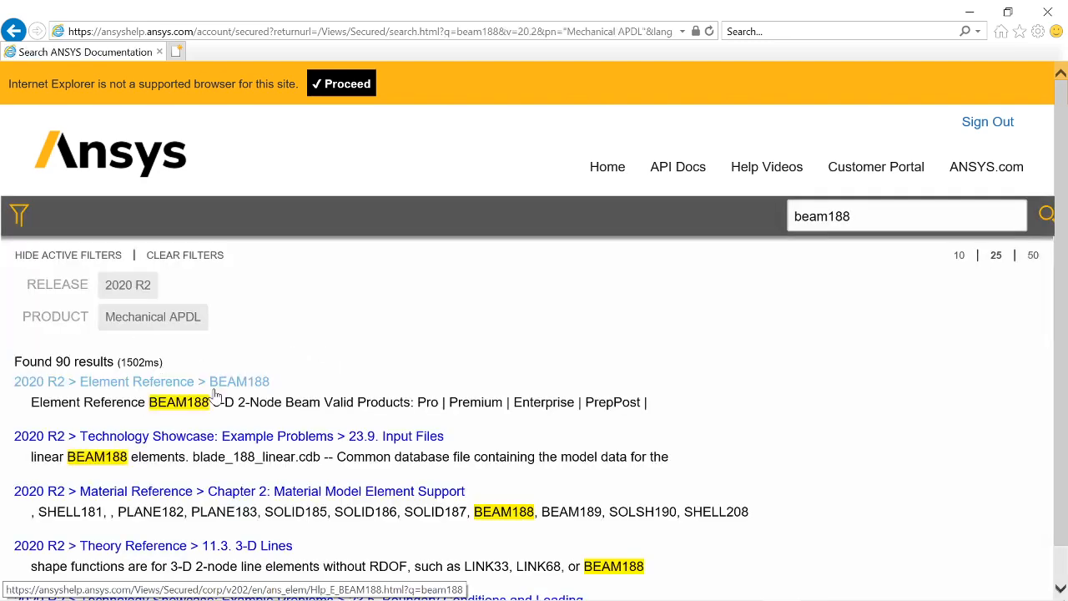
pyautogui.click(210, 389)
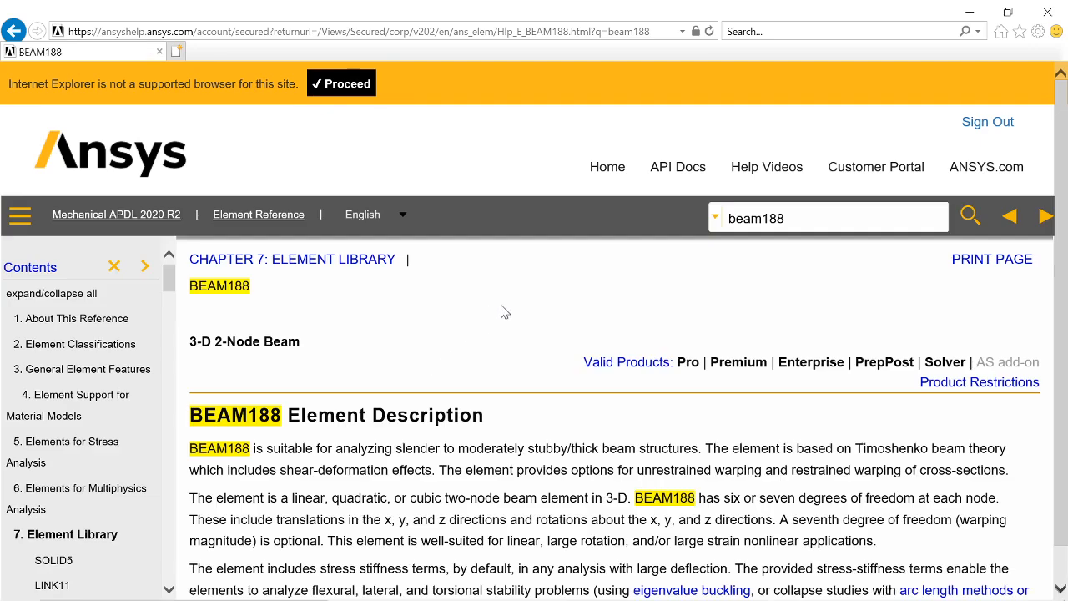
# - Examine the BEAM188 Item and Sequence Numbers table for the SMISC numbers of the moments and shear forces at nodes I and J
pyautogui.scroll(-10, 501, 310)
pyautogui.scroll(-20, 966, 336)
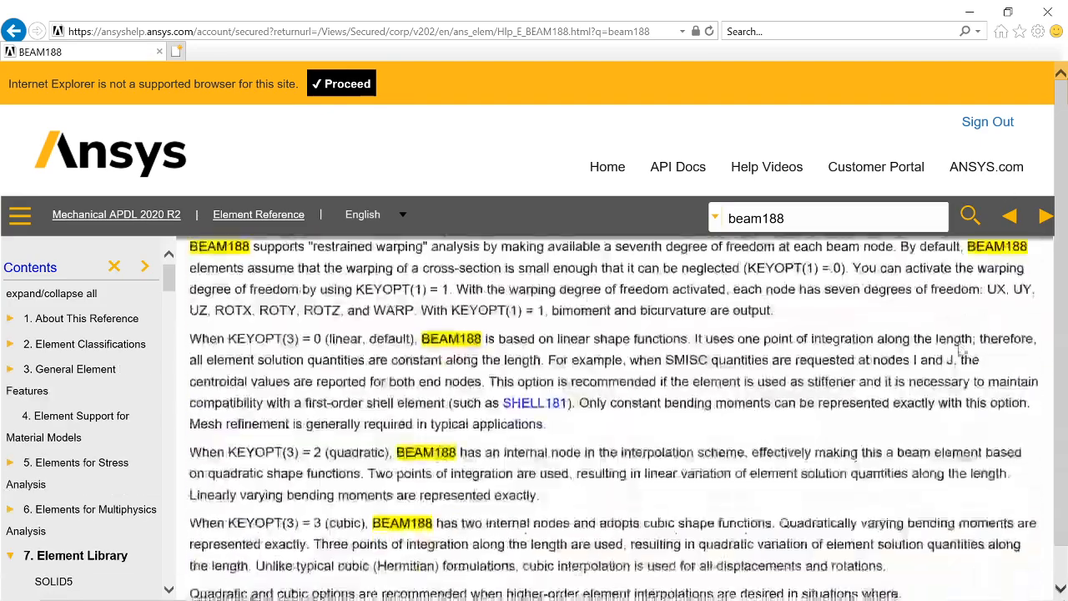
pyautogui.scroll(-20, 964, 342)
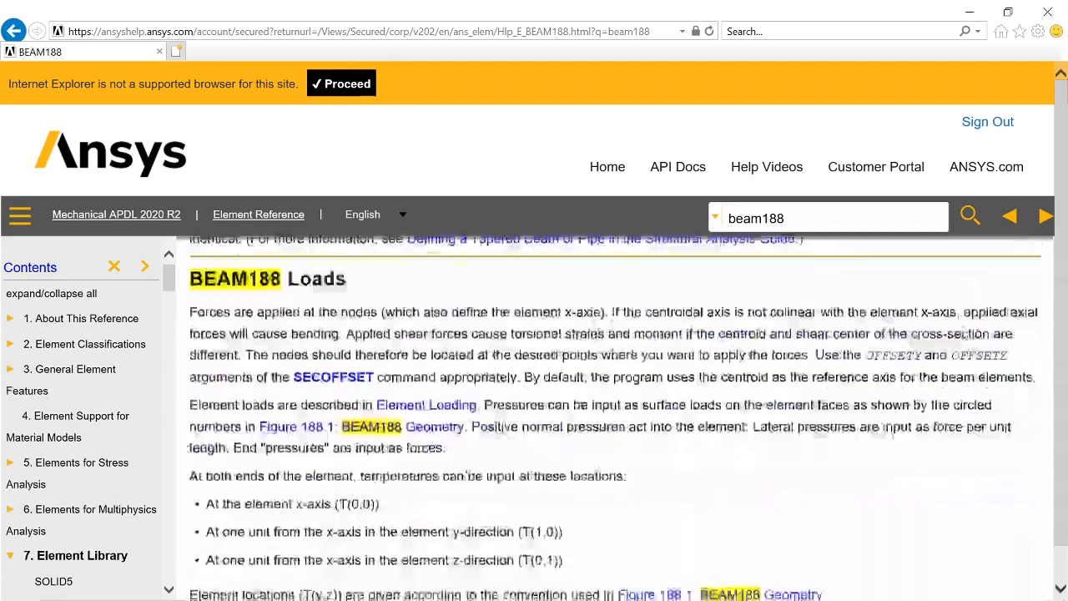
pyautogui.scroll(-20, 963, 345)
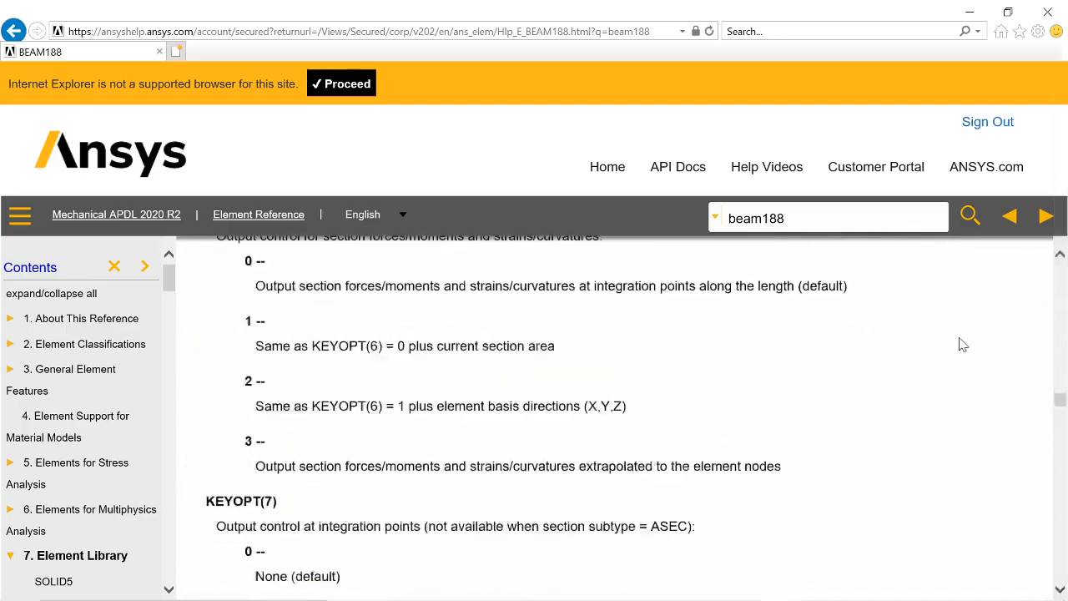
pyautogui.scroll(-20, 960, 345)
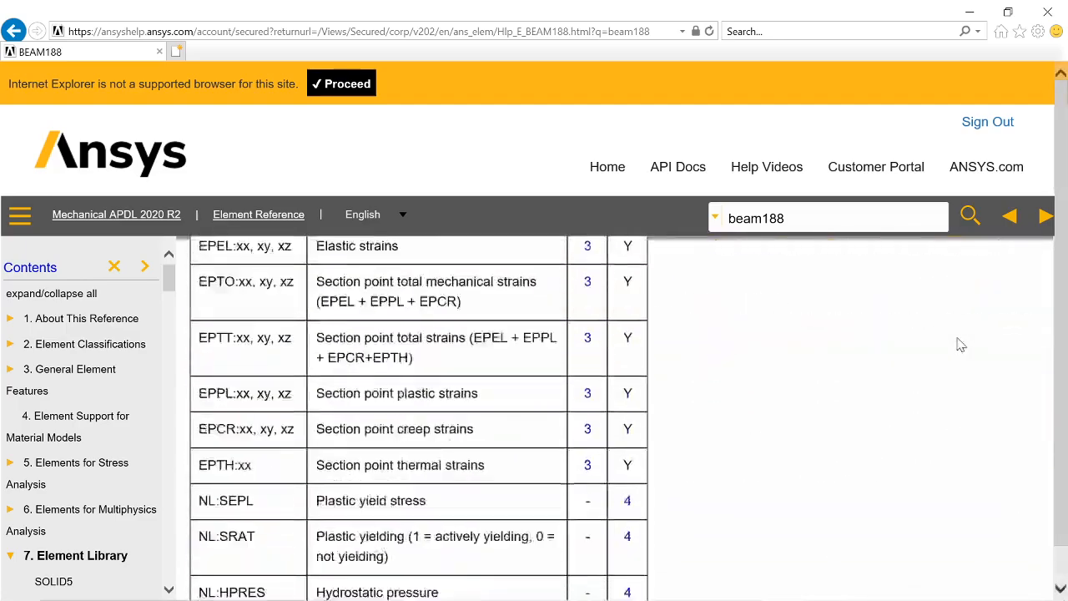
pyautogui.scroll(-20, 953, 346)
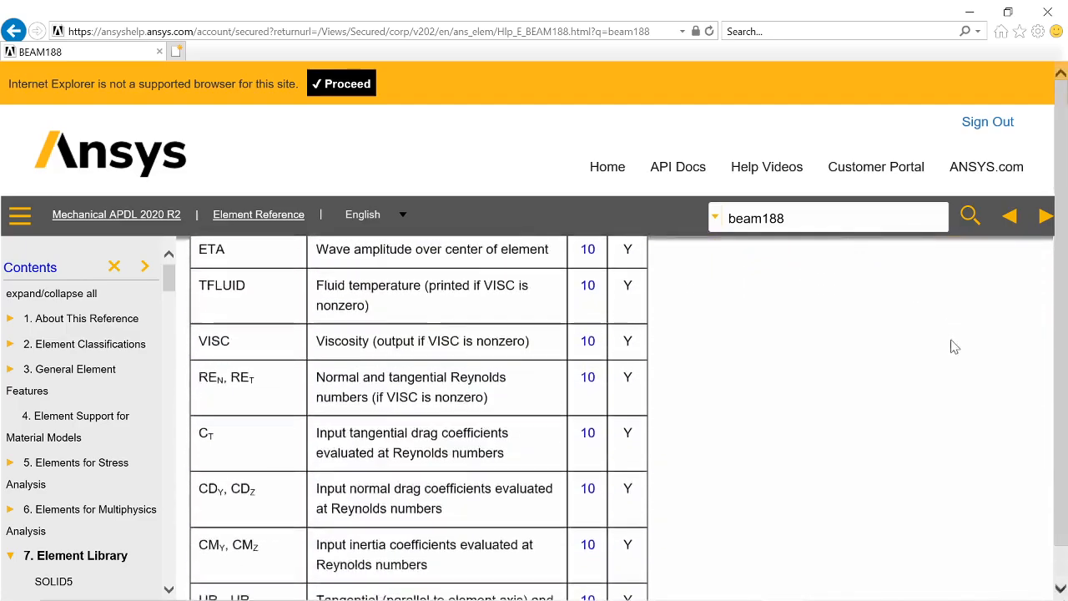
pyautogui.scroll(-1, 952, 346)
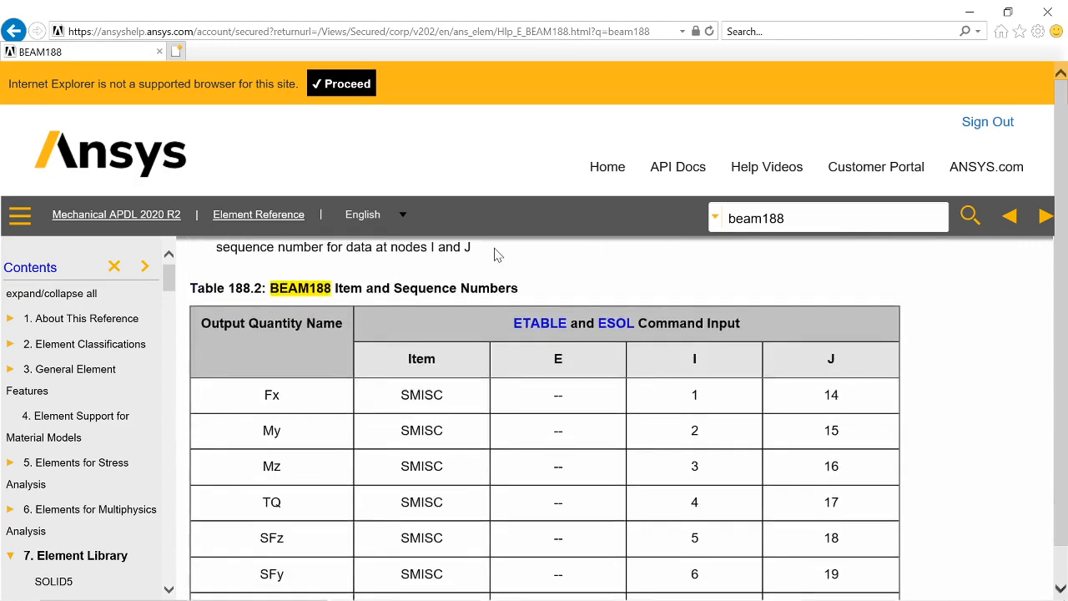
pyautogui.click(697, 428)
pyautogui.moveTo(698, 430); pyautogui.dragTo(801, 432)
pyautogui.scroll(-3, 740, 436)
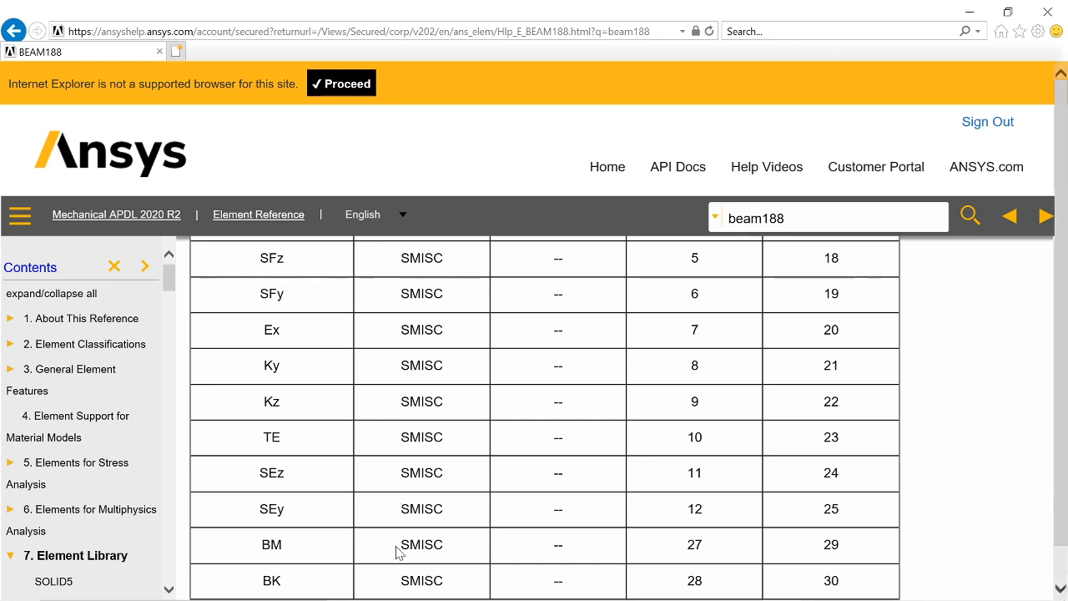
pyautogui.scroll(-1, 401, 552)
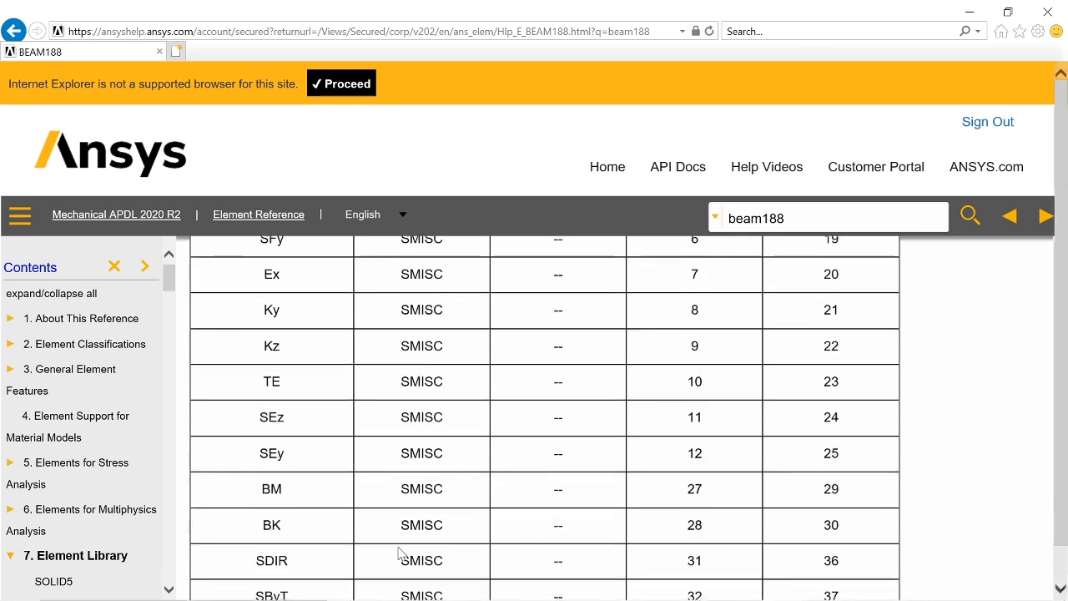
pyautogui.scroll(1, 399, 553)
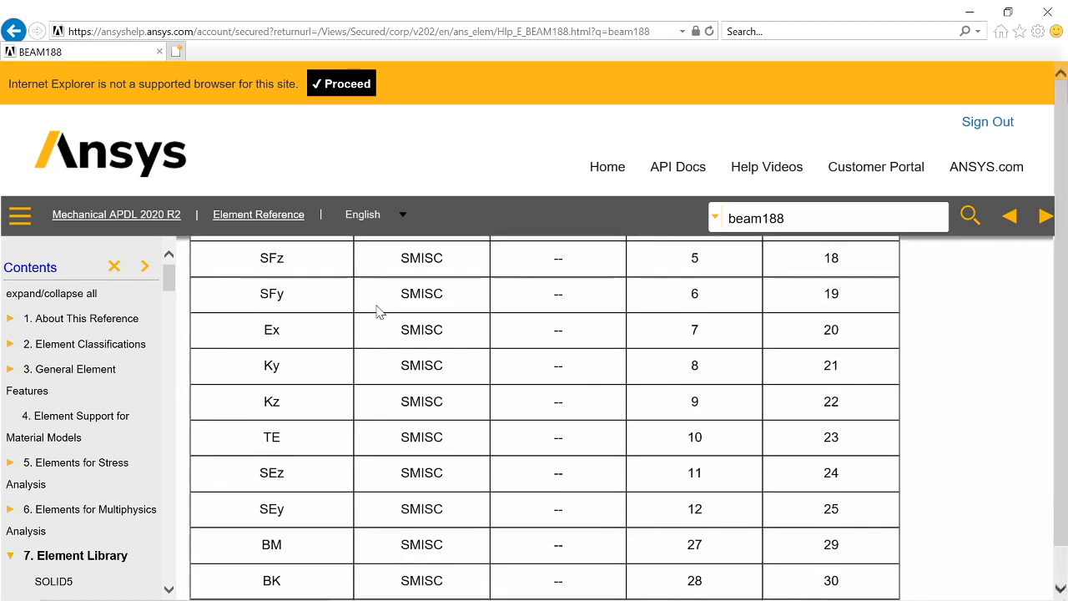
# - Compare the SFy row's SMISC numbers in the BEAM188 help table with the items defined in the Mechanical APDL element table
pyautogui.moveTo(421, 294); pyautogui.dragTo(840, 294)
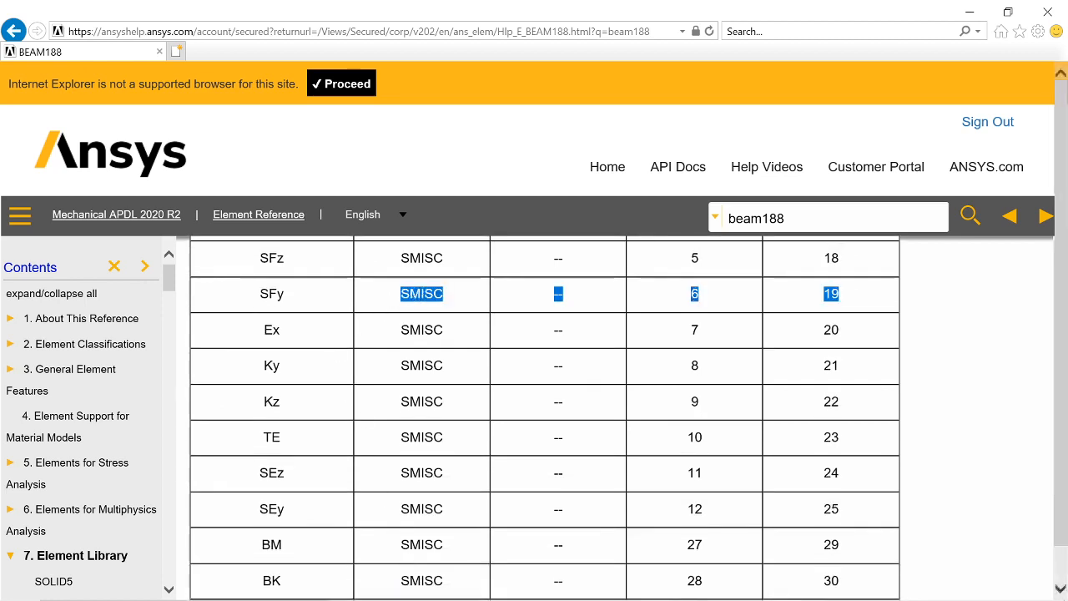
pyautogui.hotkey('alt', 'Tab')
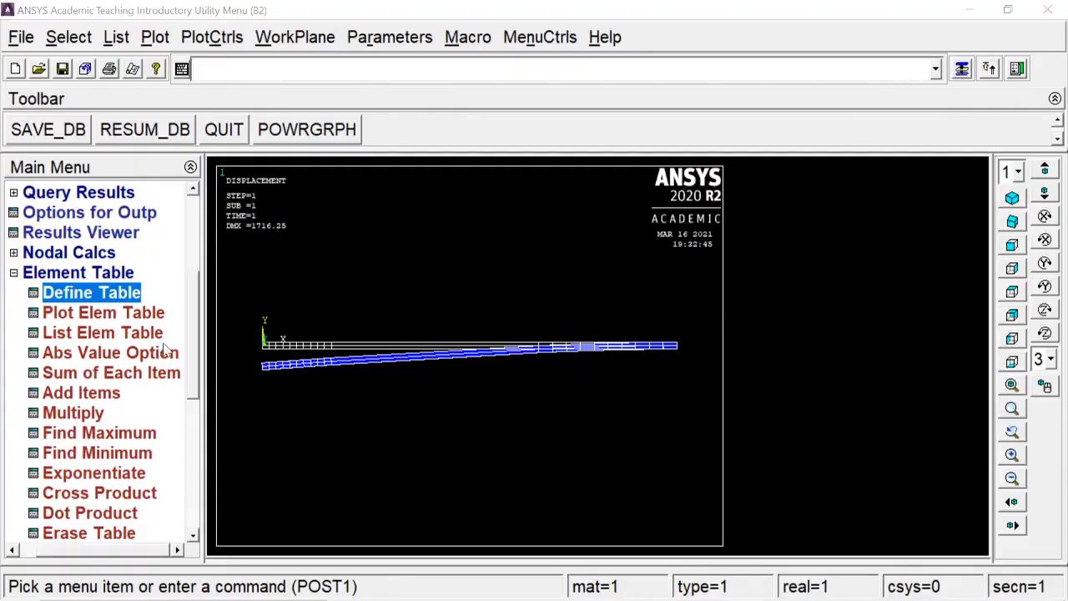
pyautogui.click(125, 294)
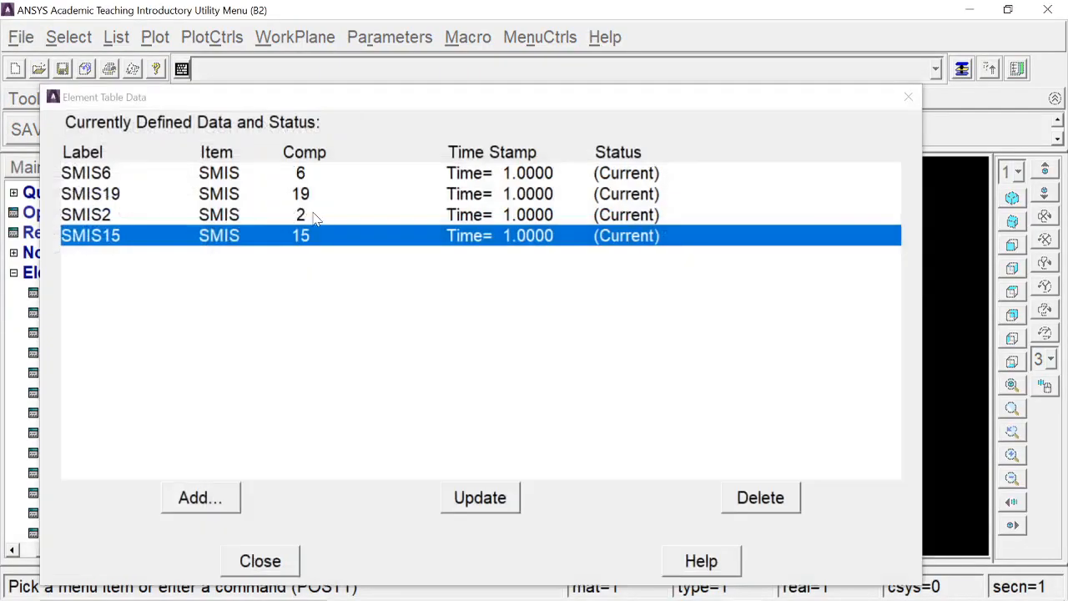
pyautogui.click(250, 560)
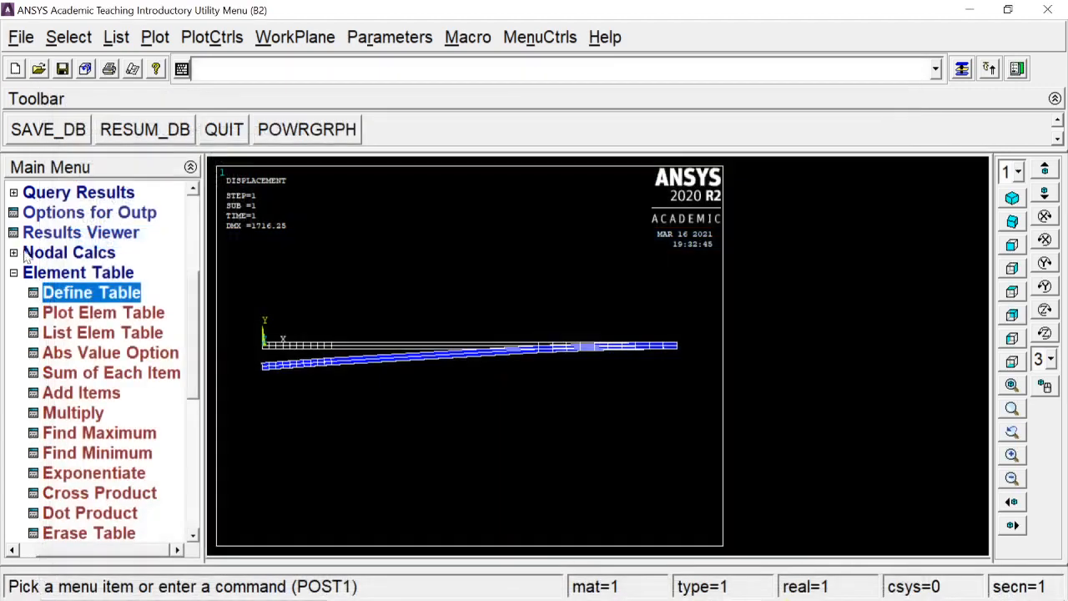
# - Plot the shear force diagram as line-element results, with SMIS6 at node I and SMIS19 at node J on the undeformed shape
pyautogui.click(63, 270)
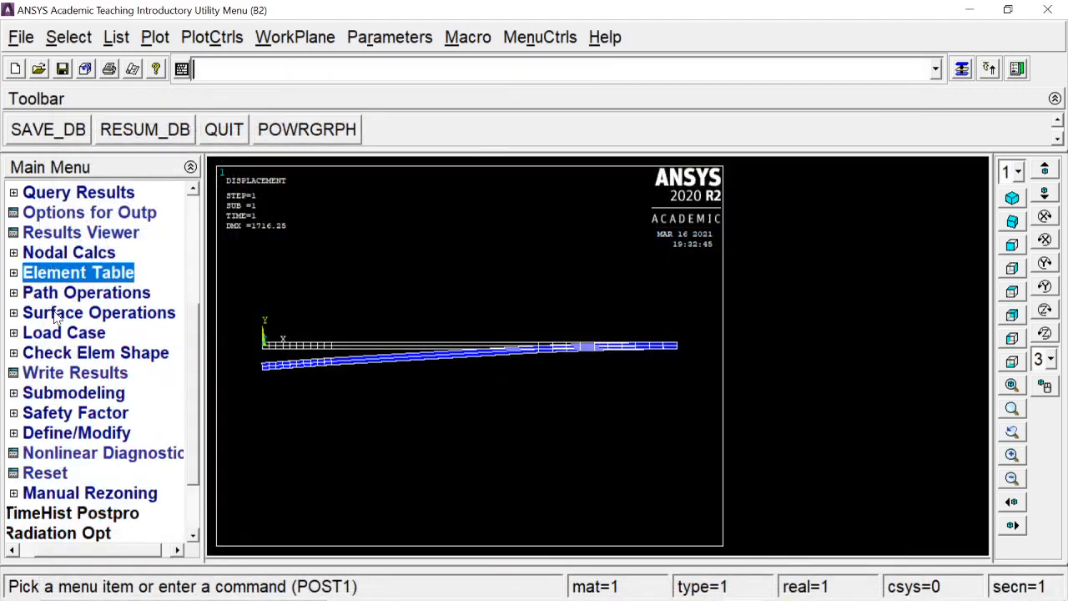
pyautogui.moveTo(190, 332); pyautogui.dragTo(194, 300)
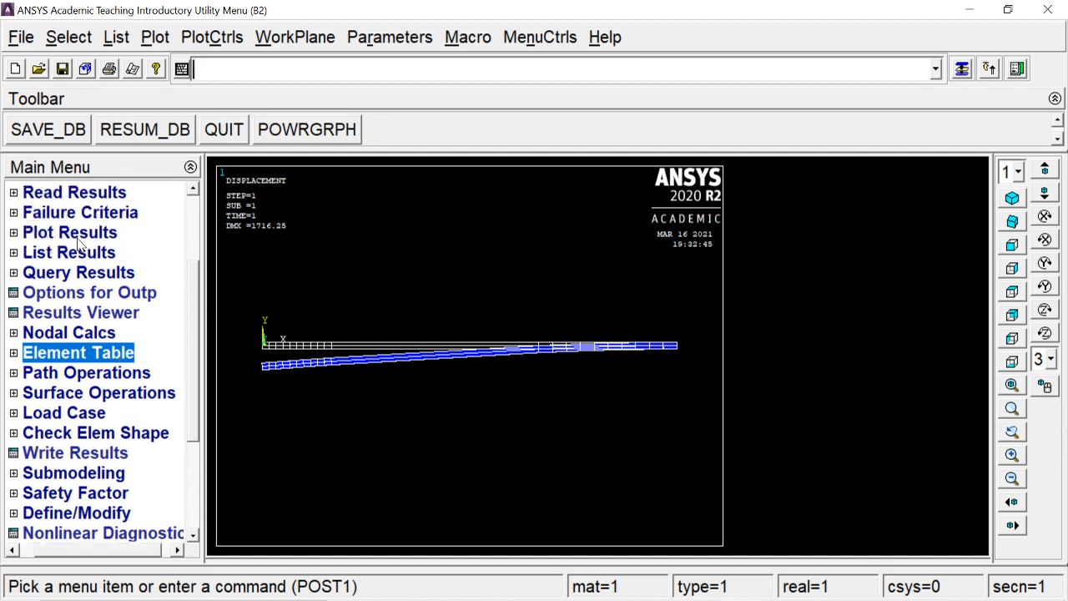
pyautogui.click(78, 236)
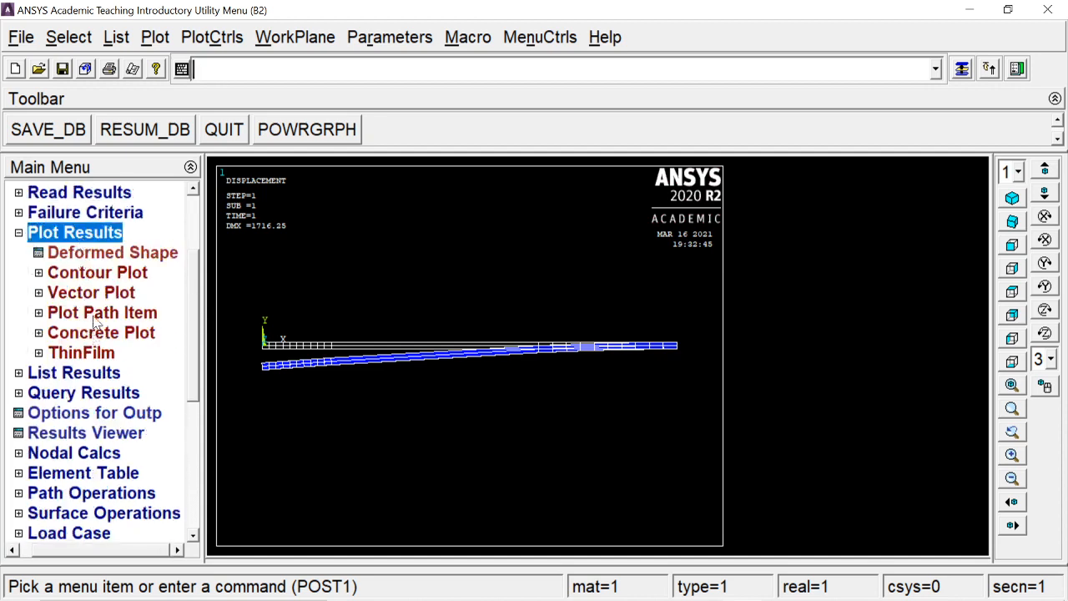
pyautogui.click(97, 297)
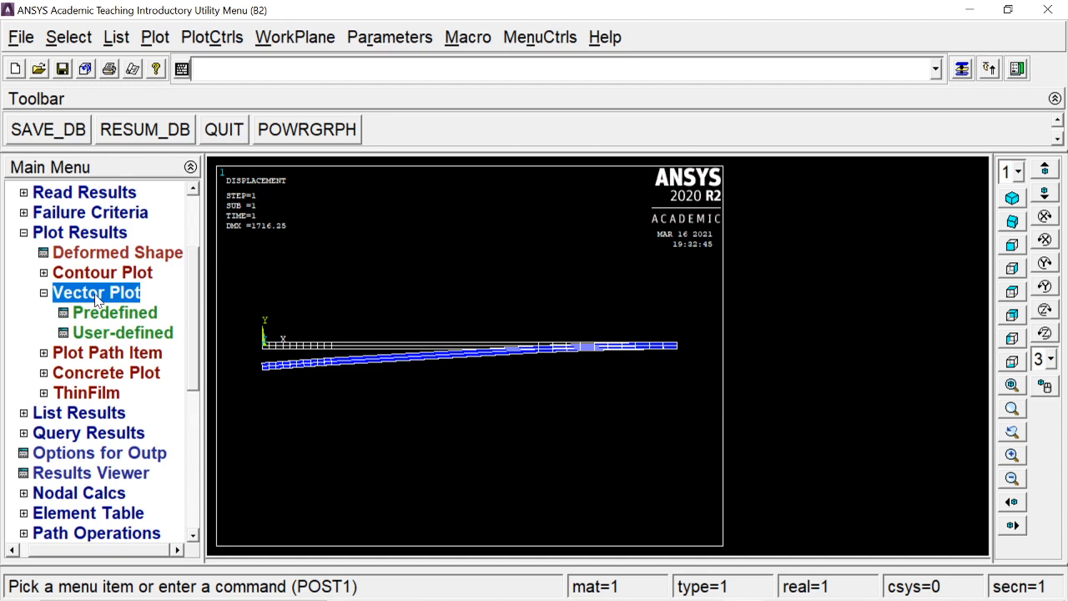
pyautogui.click(96, 294)
pyautogui.click(100, 277)
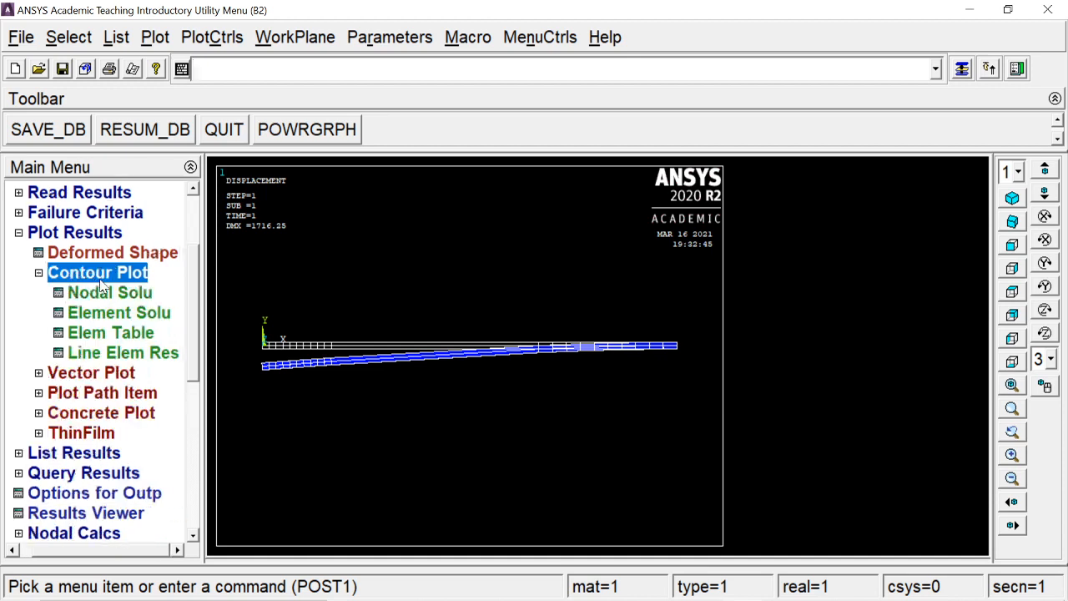
pyautogui.click(97, 337)
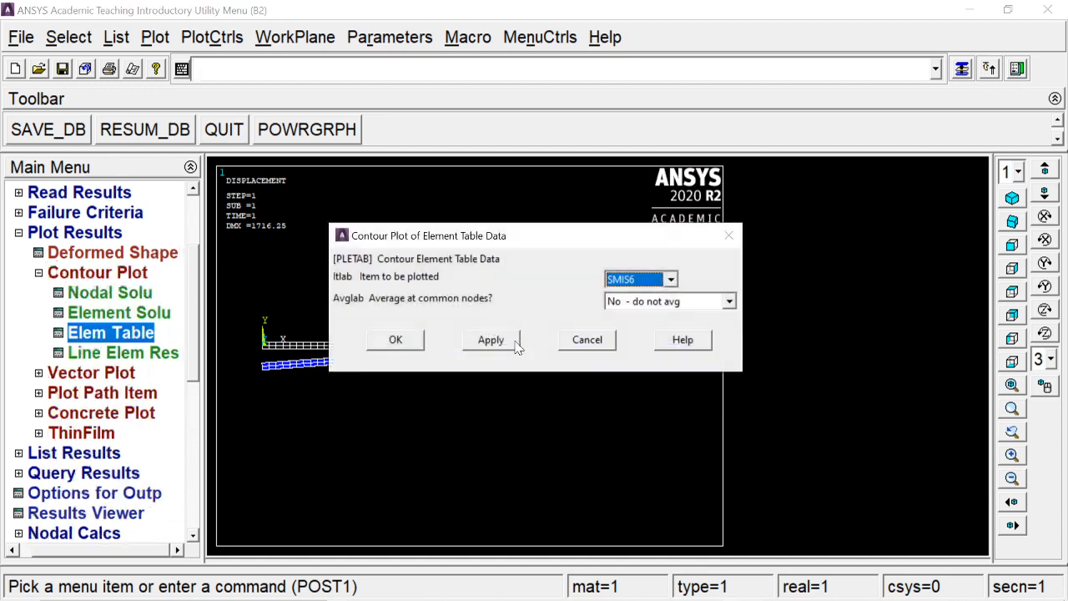
pyautogui.click(576, 346)
pyautogui.click(146, 356)
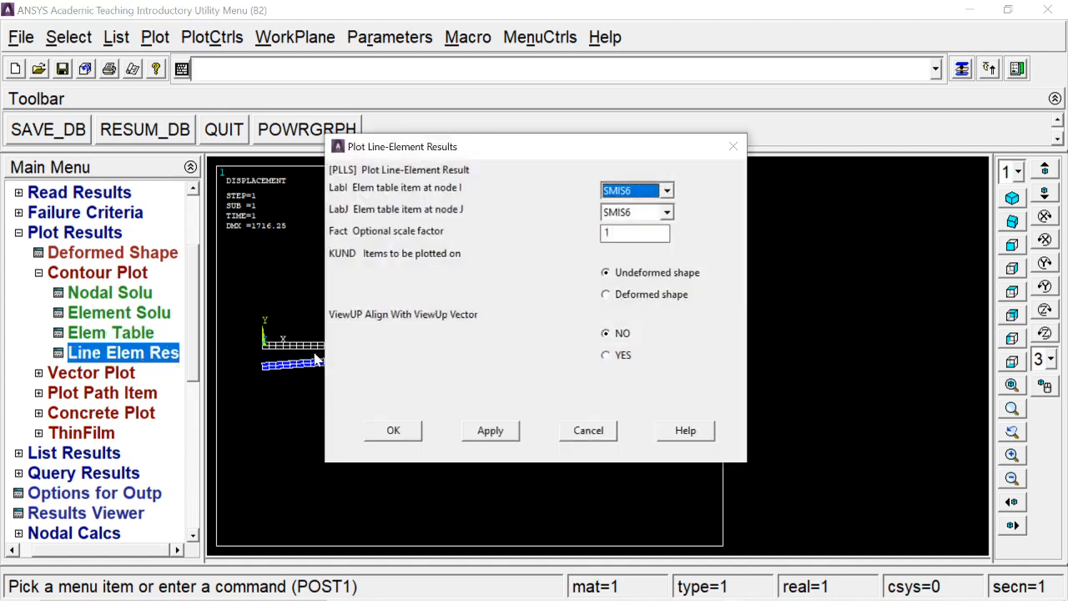
pyautogui.click(639, 191)
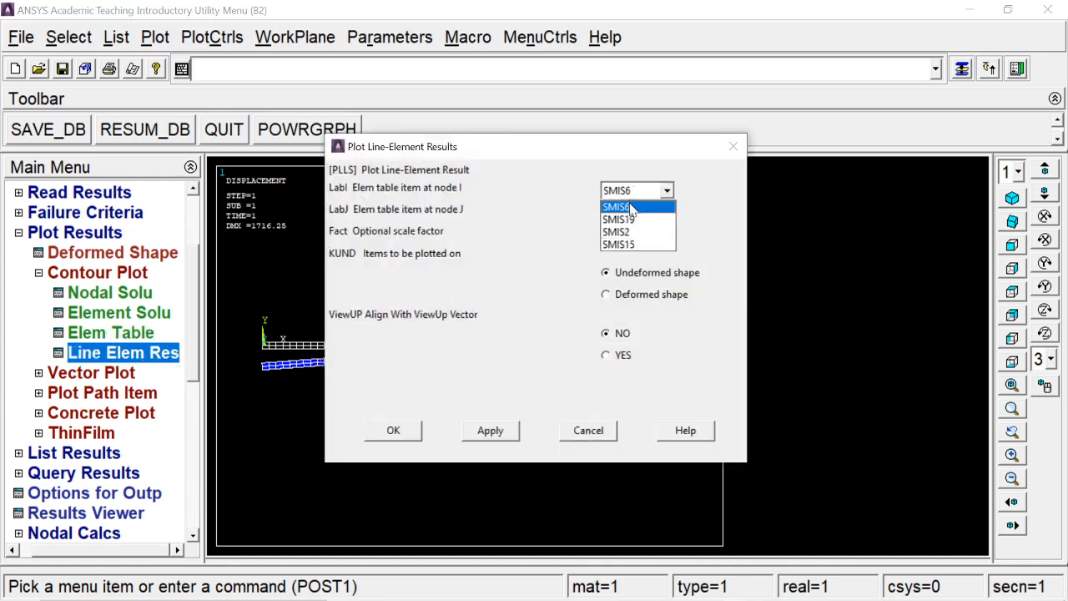
pyautogui.click(634, 207)
pyautogui.click(634, 212)
pyautogui.click(618, 241)
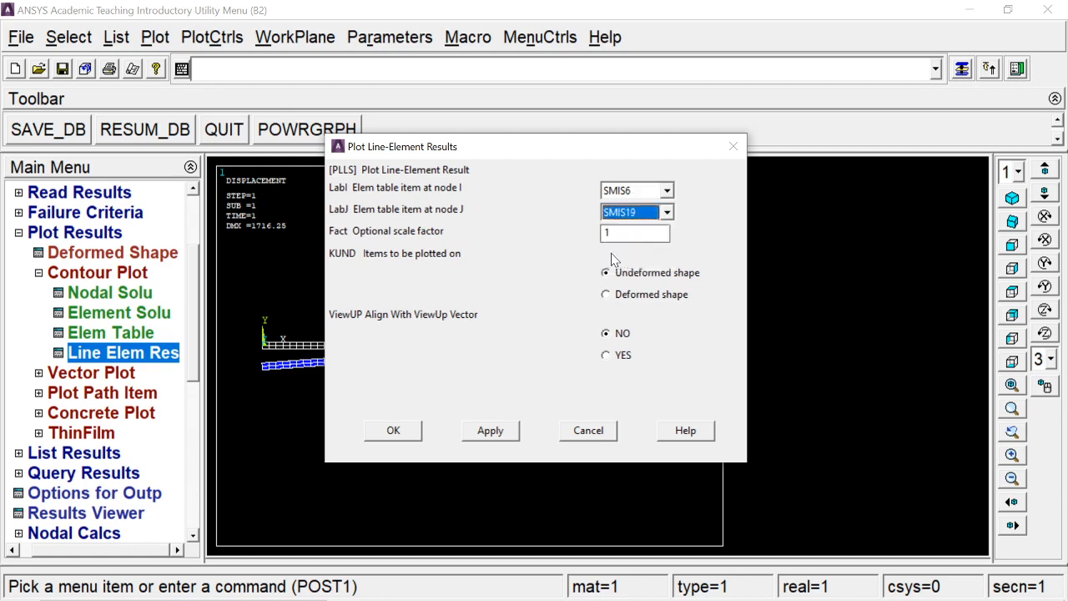
pyautogui.click(398, 433)
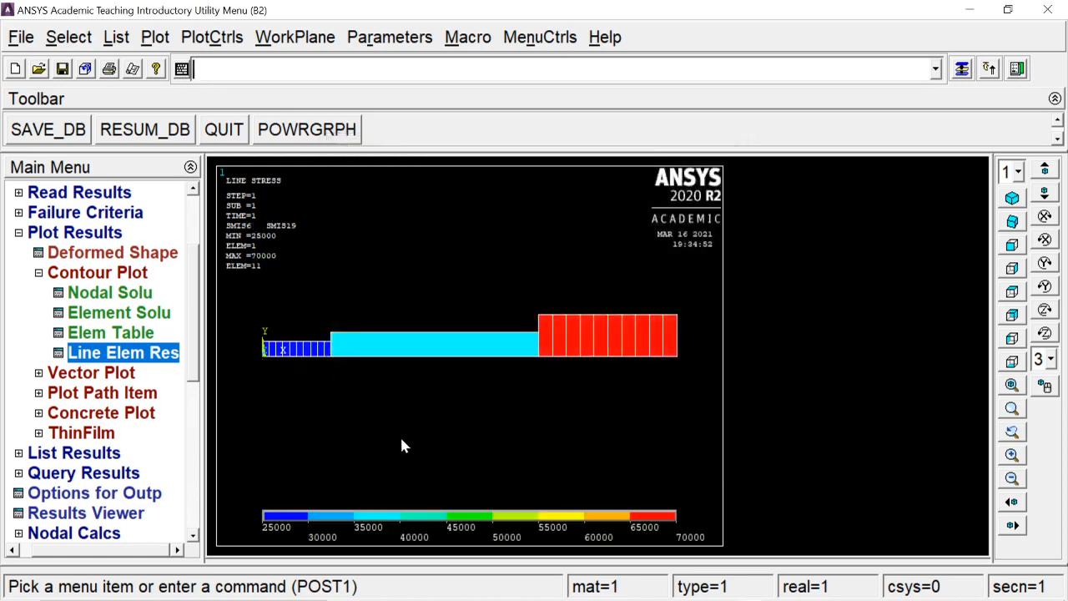
# - Capture the shear force plot as an image and save it as the bitmap SFD2 in the beams folder
pyautogui.click(212, 37)
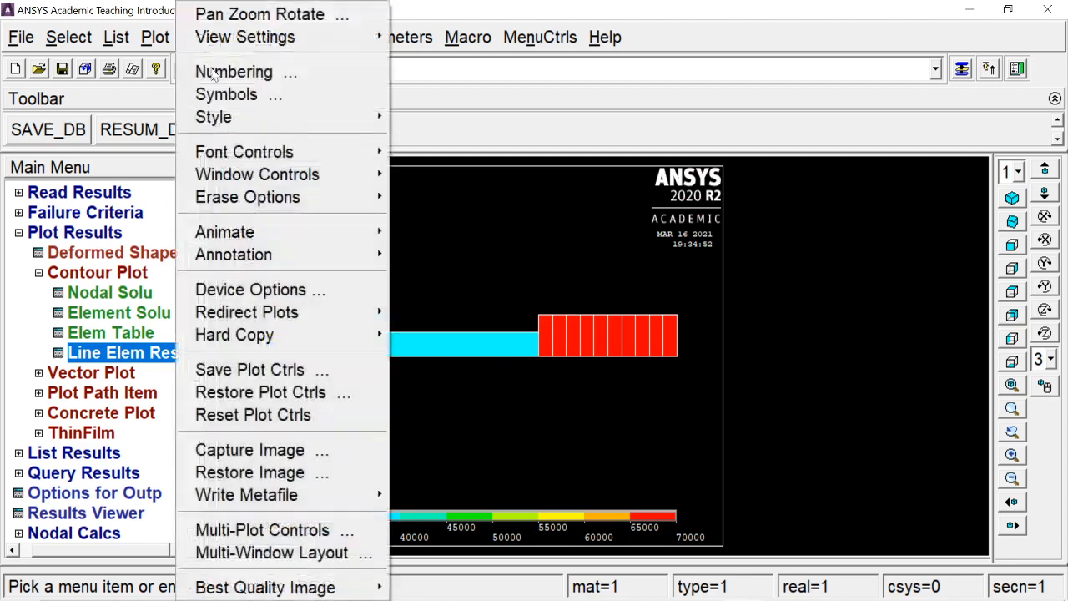
pyautogui.click(271, 450)
pyautogui.click(164, 193)
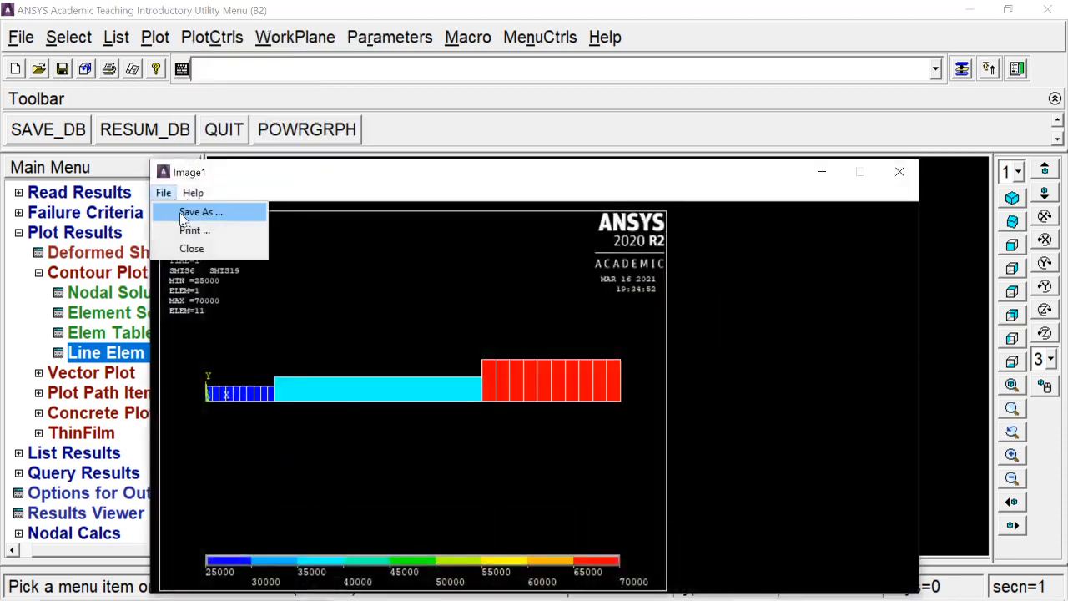
pyautogui.click(182, 211)
pyautogui.write('S')
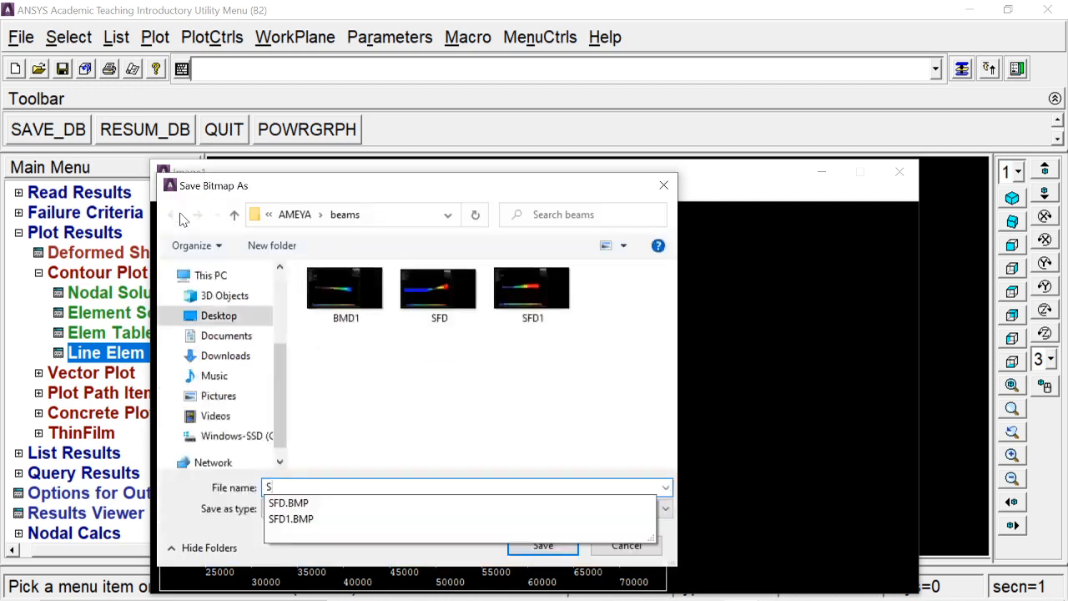
pyautogui.write('FD2')
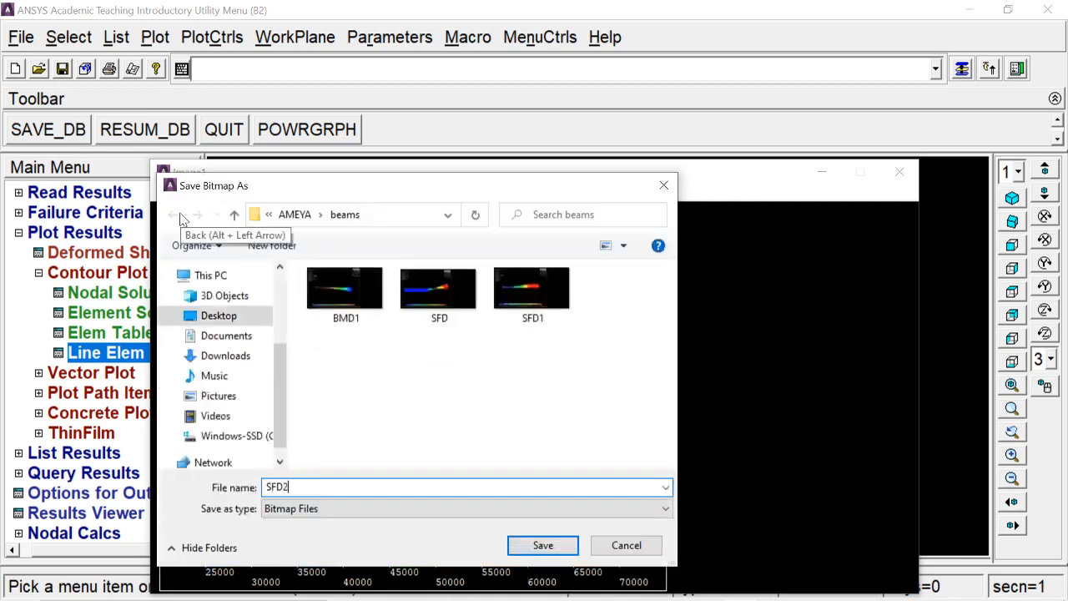
pyautogui.press('Return')
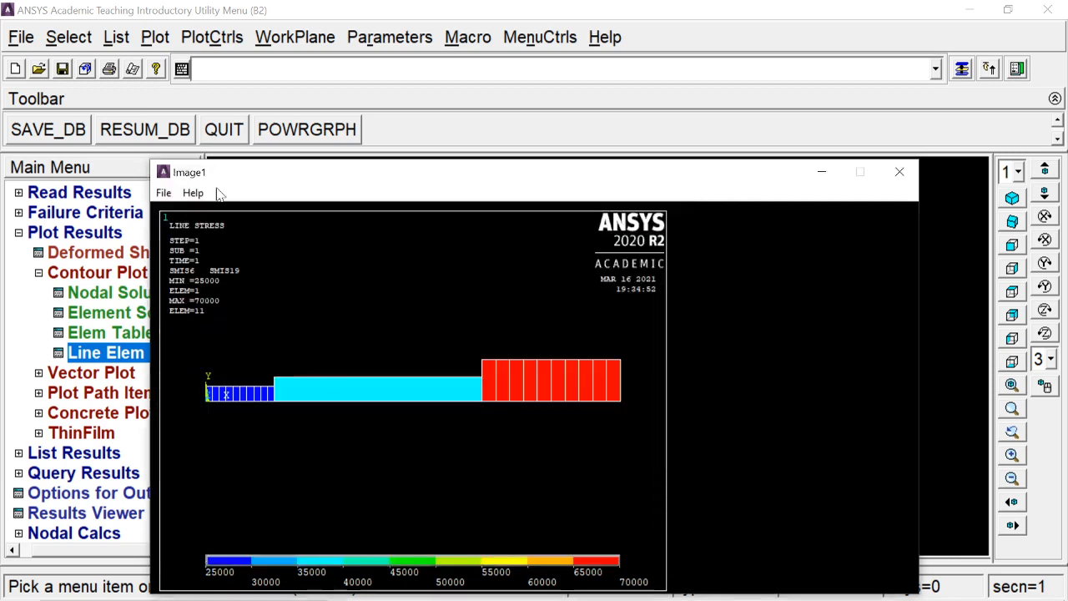
pyautogui.click(901, 173)
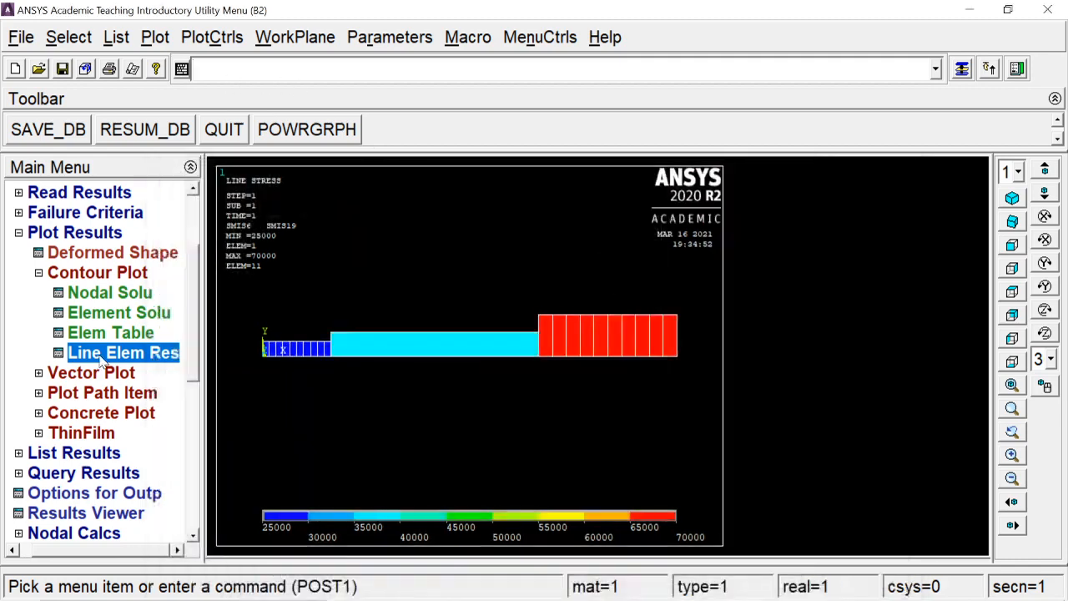
# - Plot line-element results with SMIS2 at node I and SMIS15 at node J on the undeformed shape
pyautogui.click(102, 357)
pyautogui.click(636, 199)
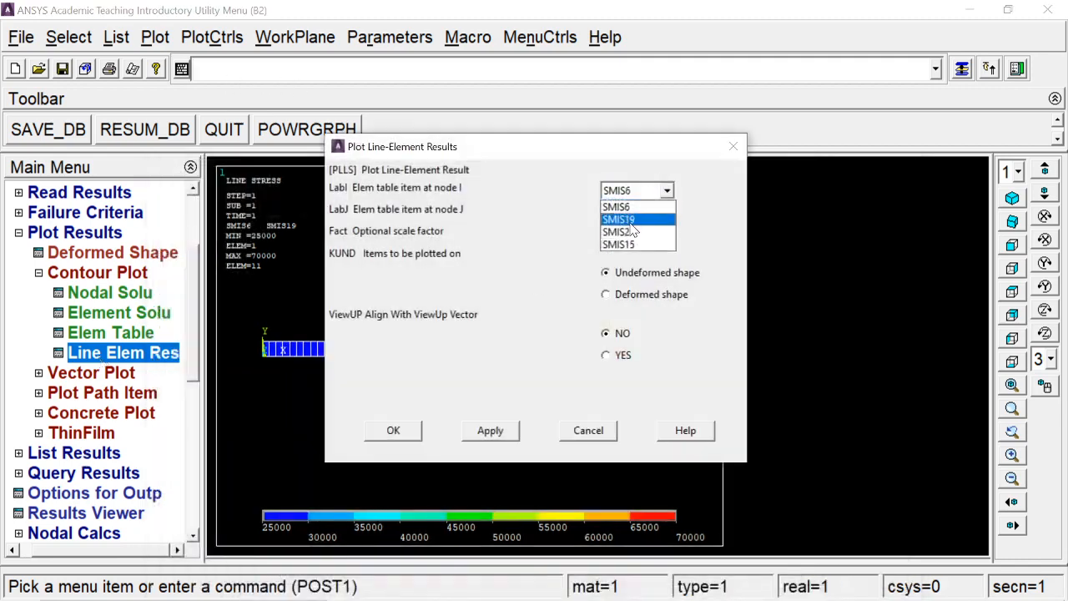
pyautogui.click(639, 216)
pyautogui.click(639, 213)
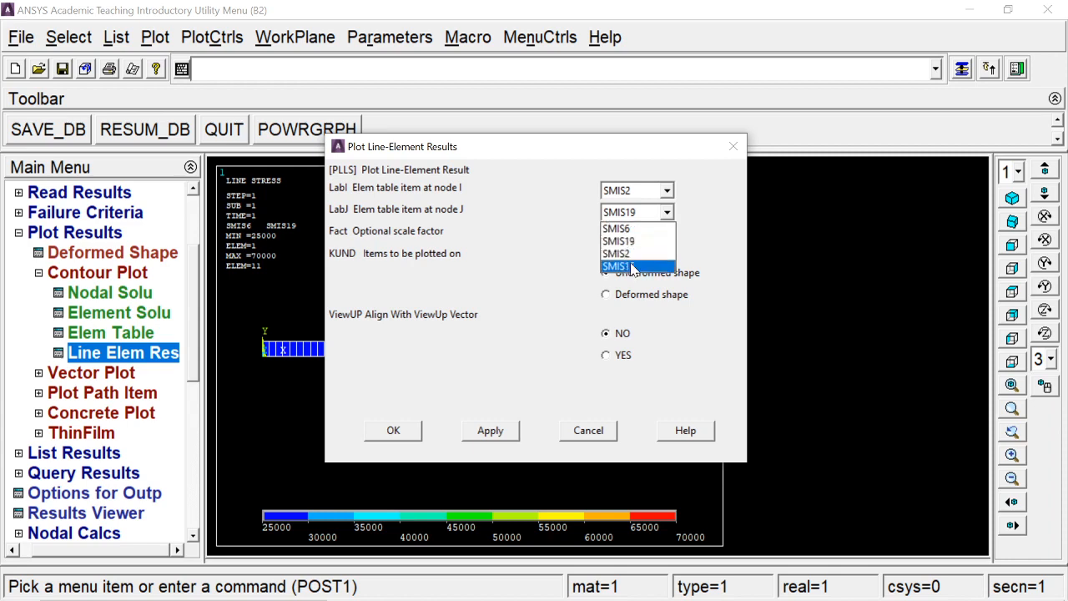
pyautogui.click(633, 264)
pyautogui.click(389, 433)
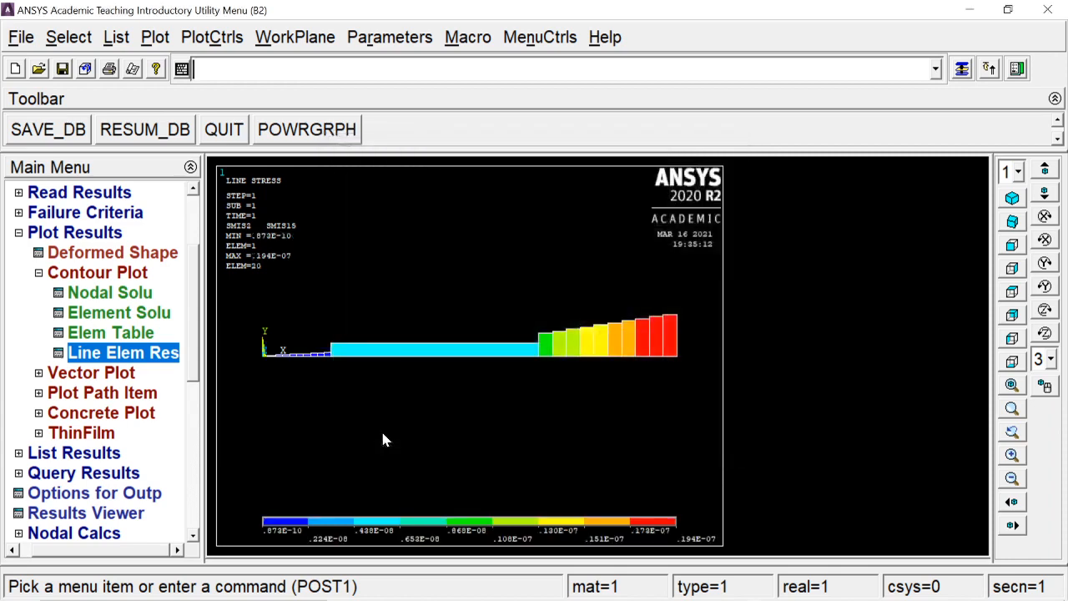
# - Capture the bending moment plot as an image and save it as the bitmap BMD2 in the beams folder
pyautogui.click(183, 38)
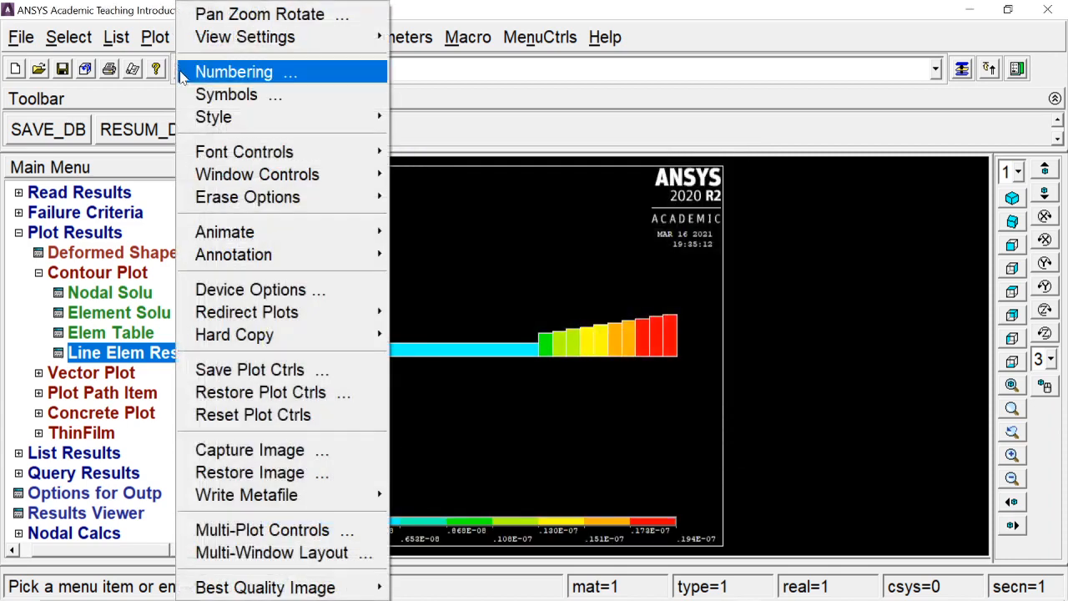
pyautogui.click(288, 451)
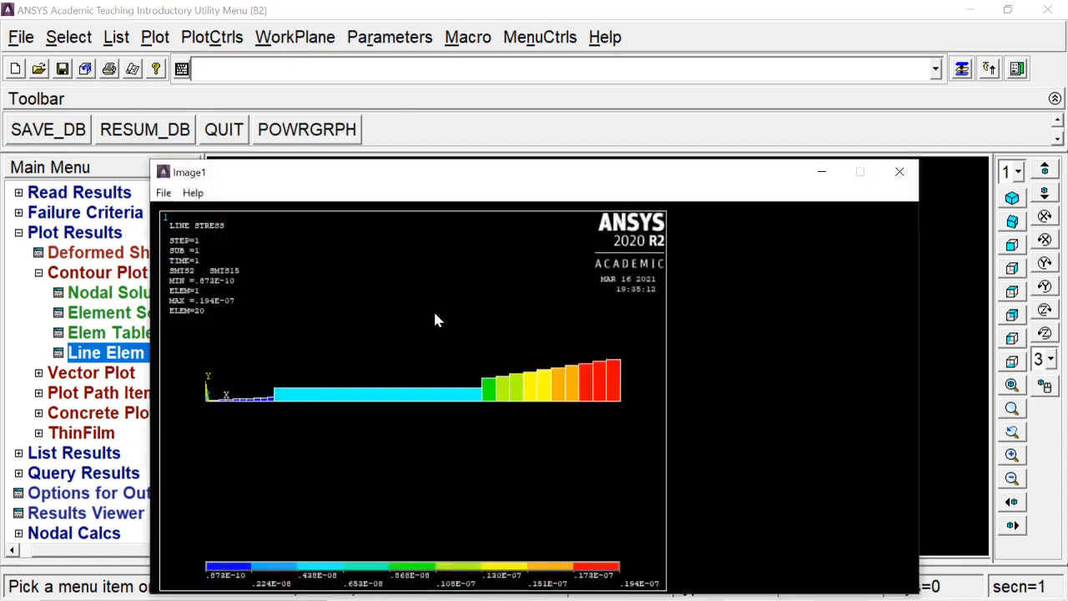
pyautogui.click(165, 193)
pyautogui.click(196, 210)
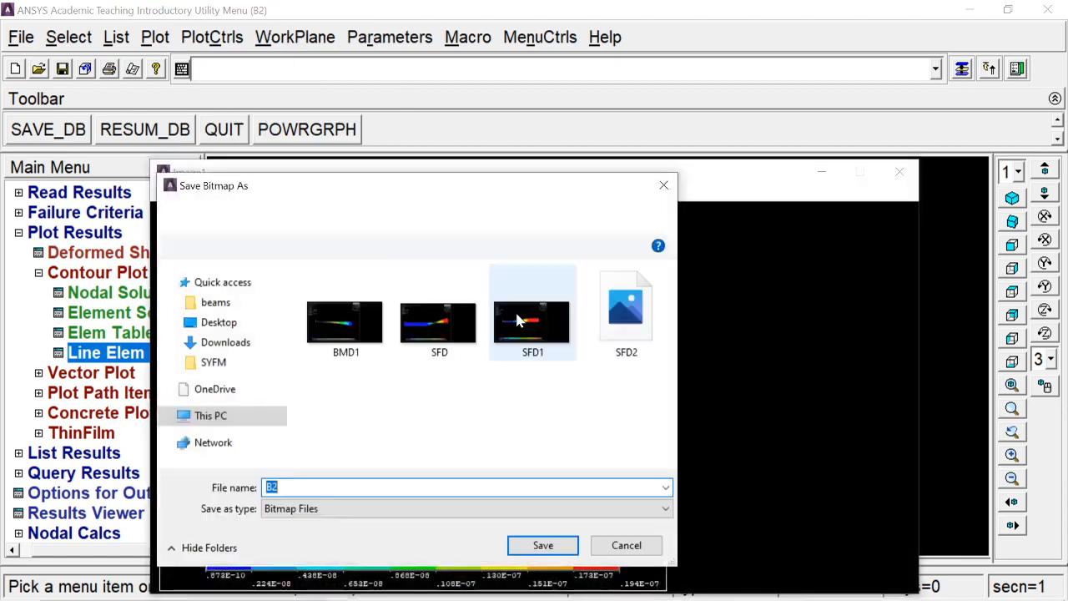
pyautogui.write('BM')
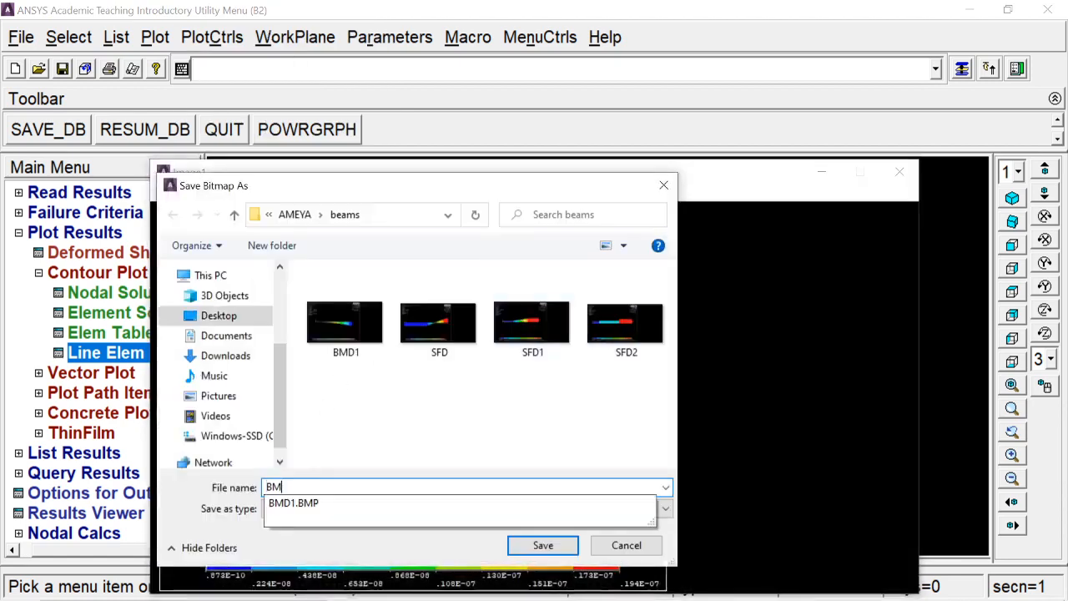
pyautogui.write('D2')
pyautogui.press('Return')
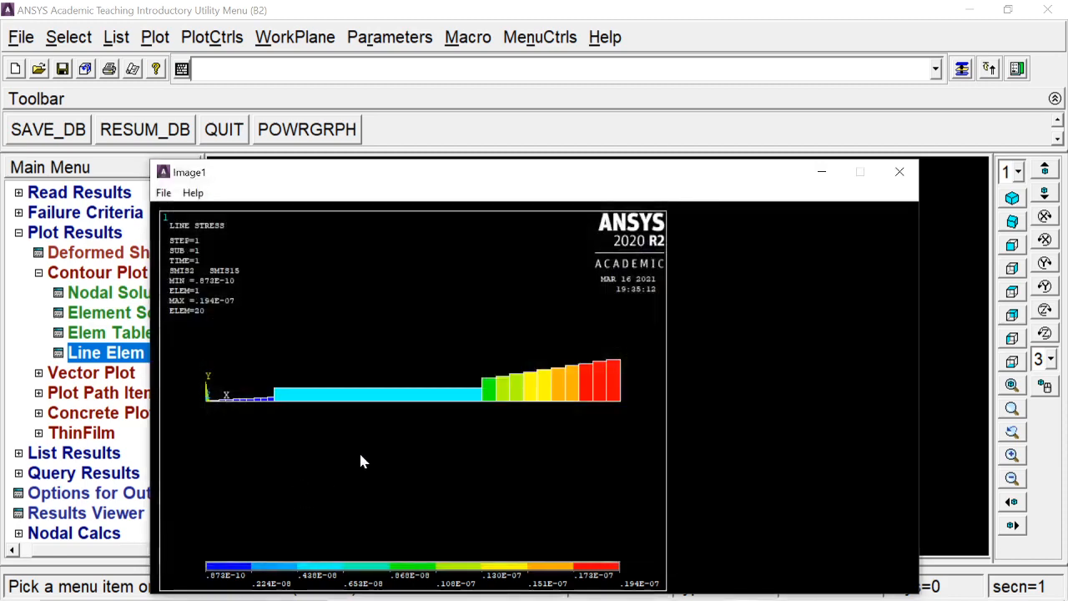
pyautogui.click(899, 172)
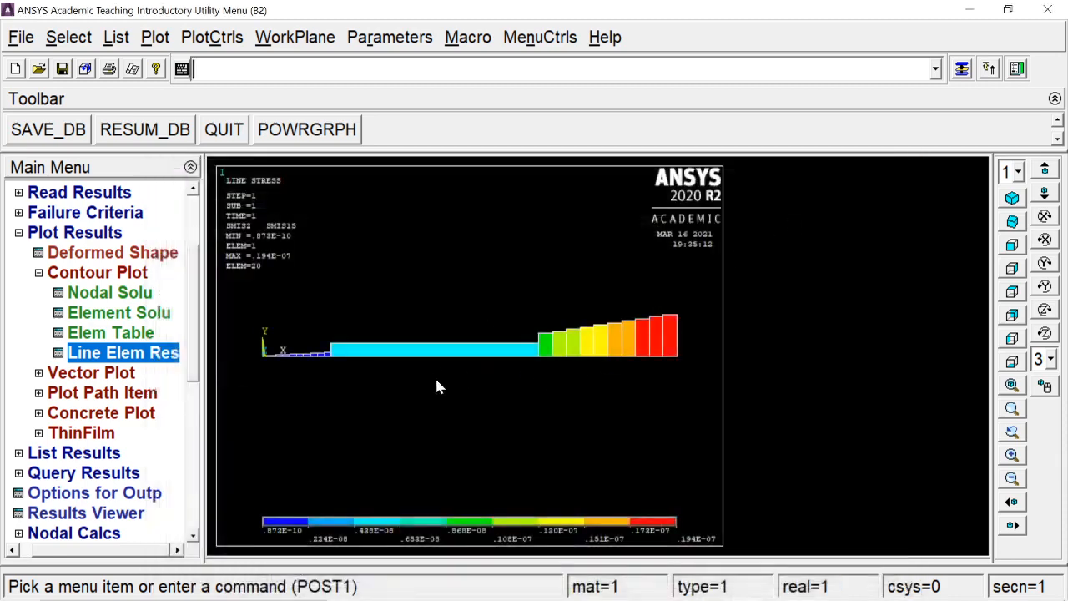
# - Leave the general postprocessor and open the structural pressure deletion options under the preprocessor's loads
pyautogui.click(119, 274)
pyautogui.click(106, 237)
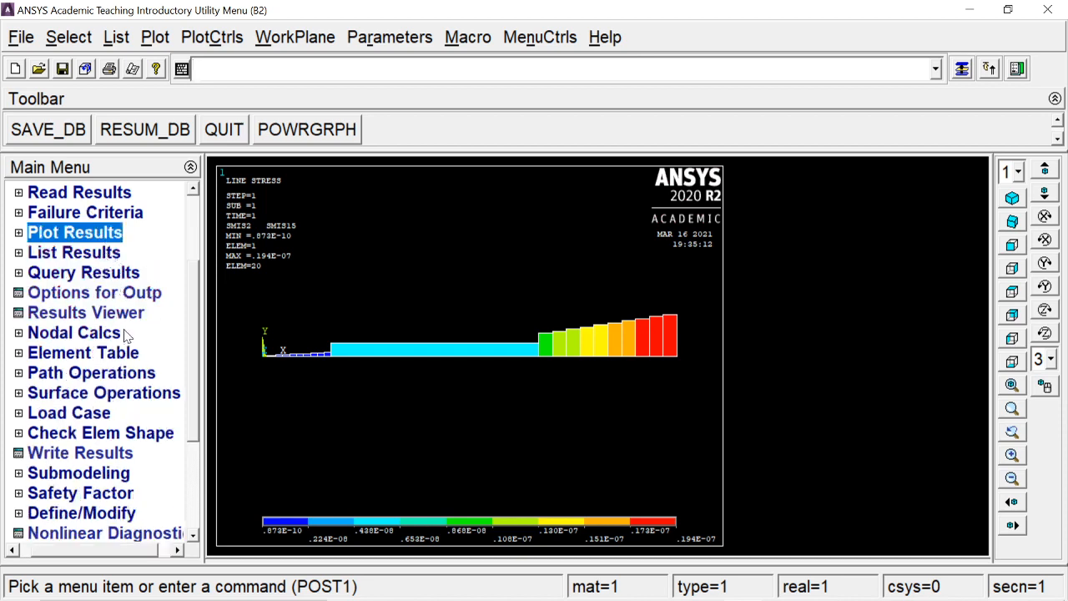
pyautogui.moveTo(190, 269); pyautogui.dragTo(192, 200)
pyautogui.click(78, 252)
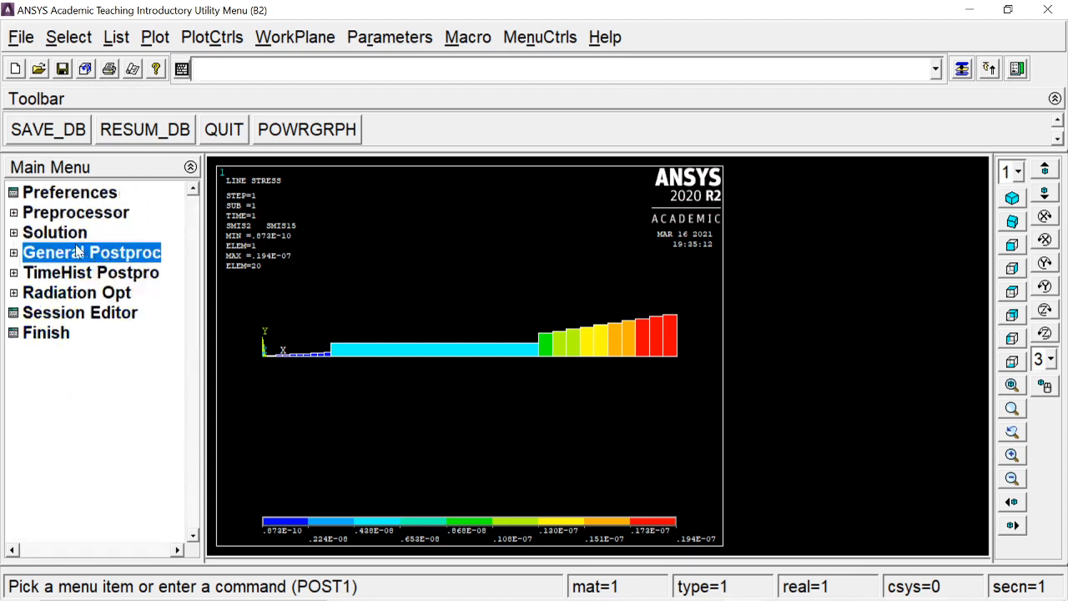
pyautogui.click(71, 236)
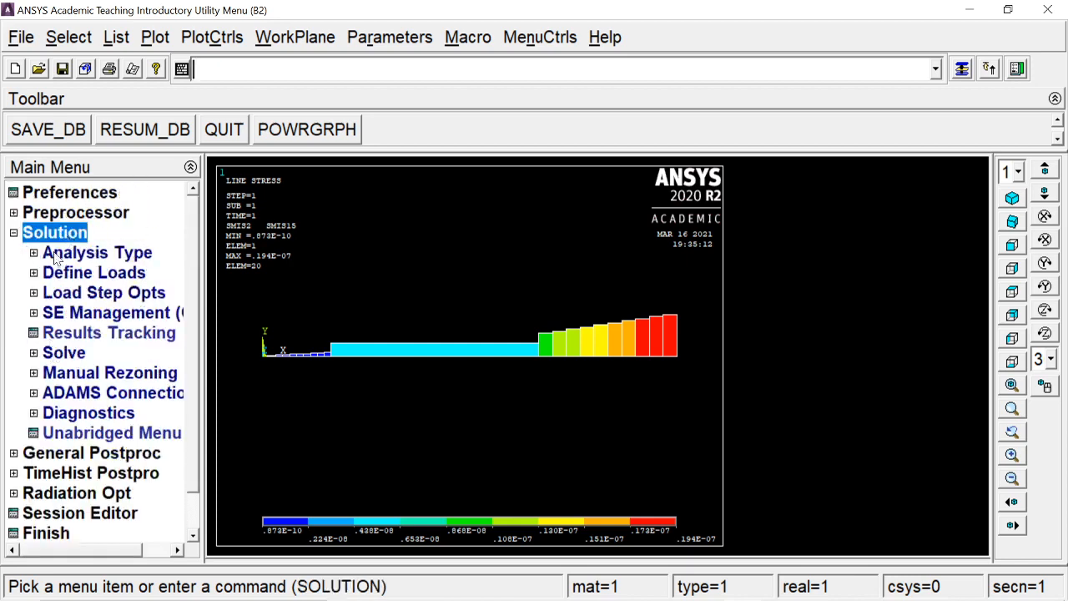
pyautogui.click(67, 214)
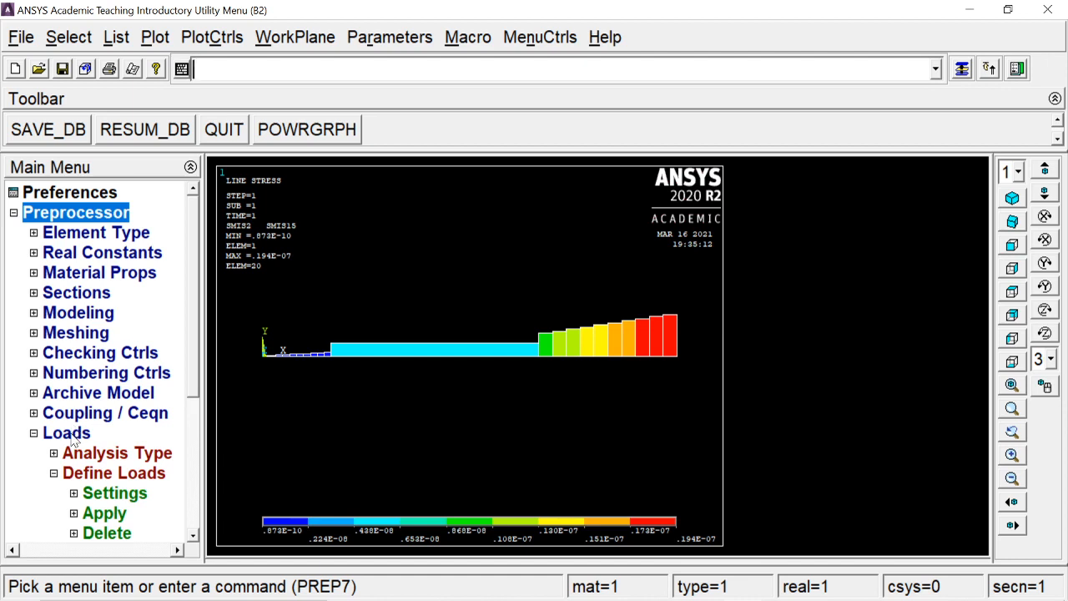
pyautogui.click(105, 532)
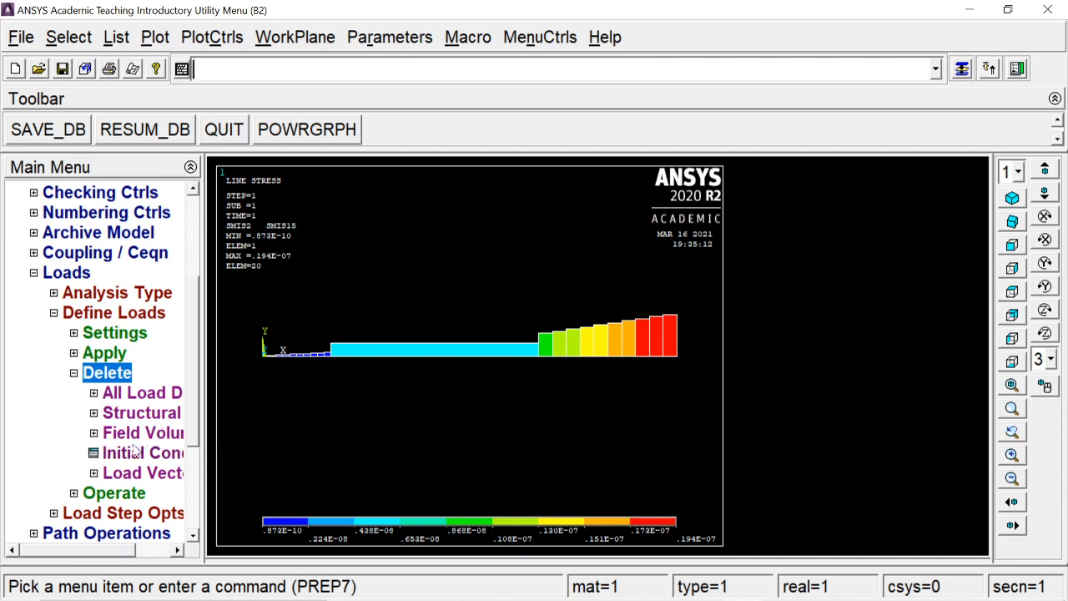
pyautogui.click(127, 409)
pyautogui.click(104, 476)
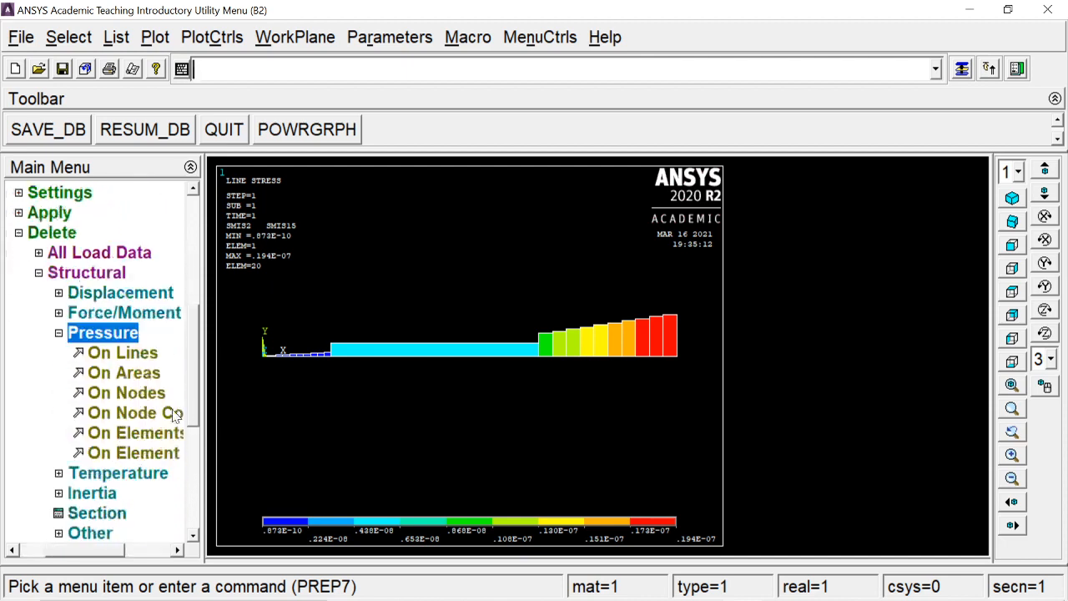
pyautogui.click(148, 433)
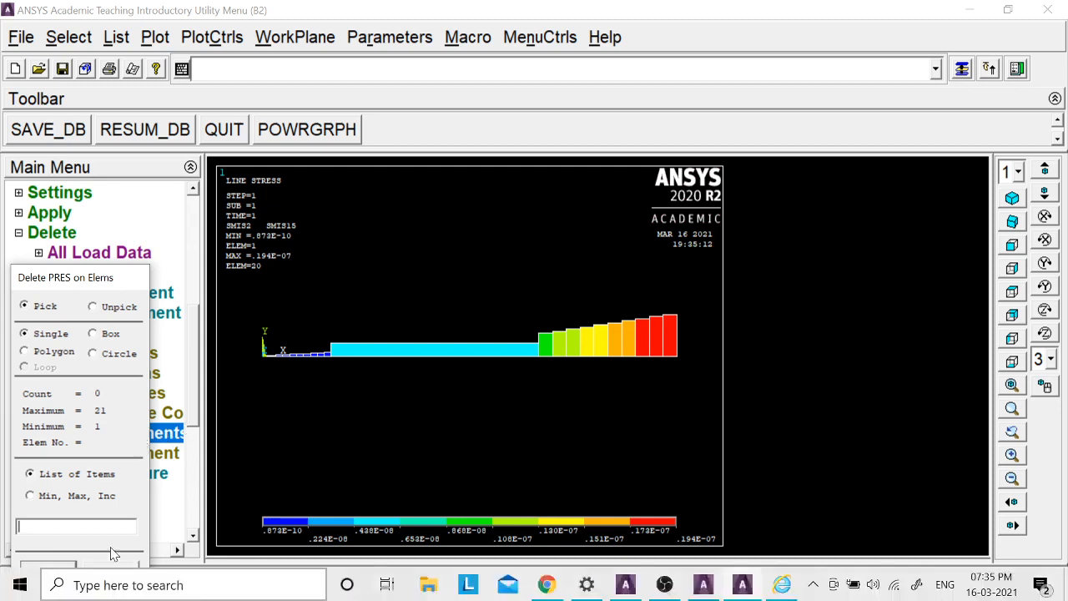
pyautogui.moveTo(98, 280); pyautogui.dragTo(109, 233)
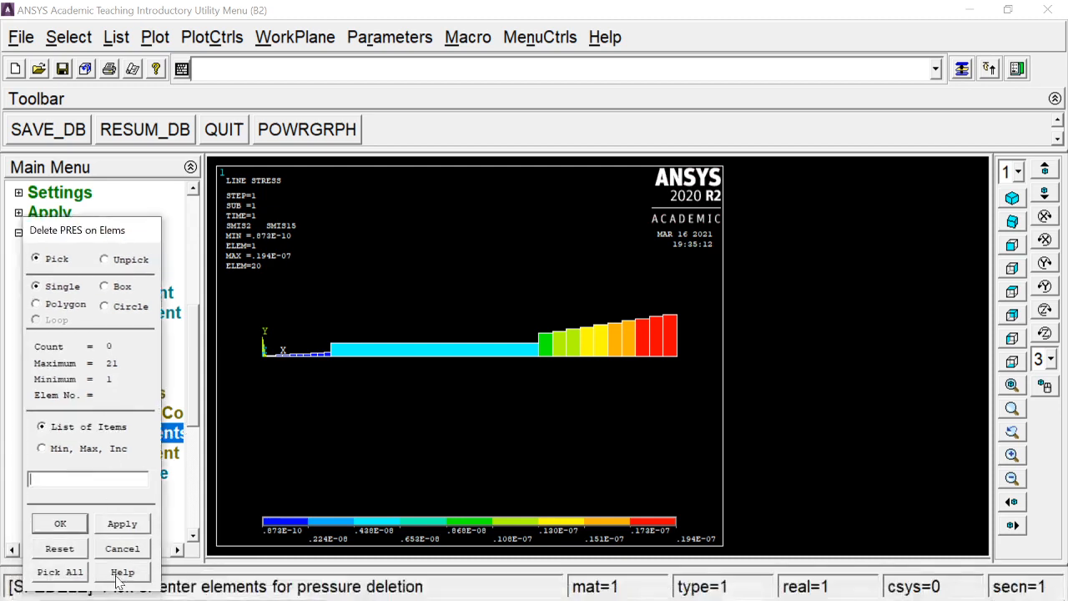
pyautogui.click(122, 550)
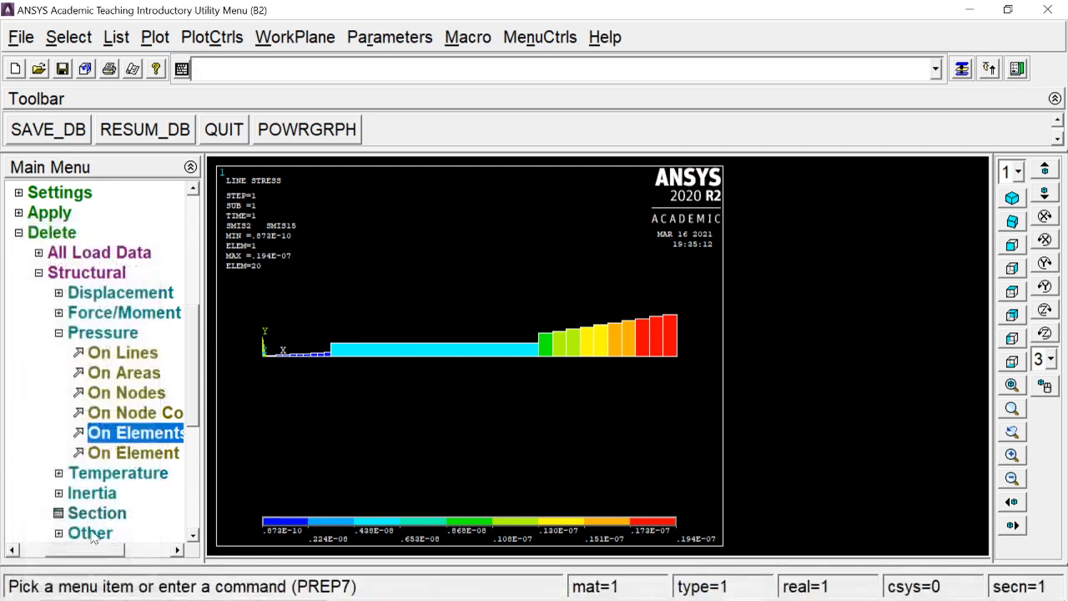
# - Delete the pressure with load key 2 from the single long element in the beam's middle span
pyautogui.moveTo(97, 551); pyautogui.dragTo(124, 551)
pyautogui.click(102, 432)
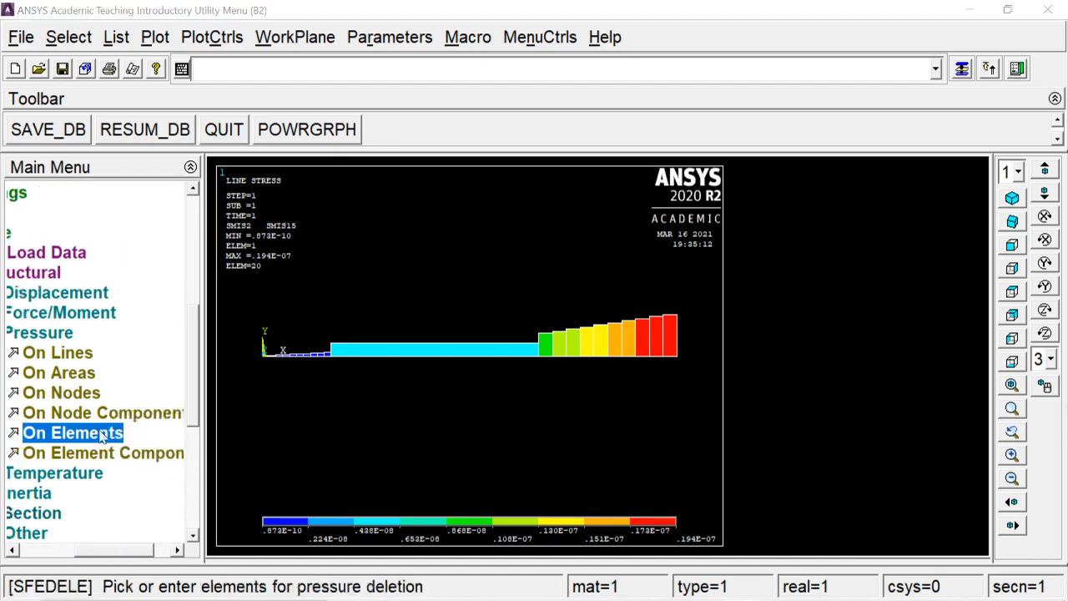
pyautogui.click(464, 373)
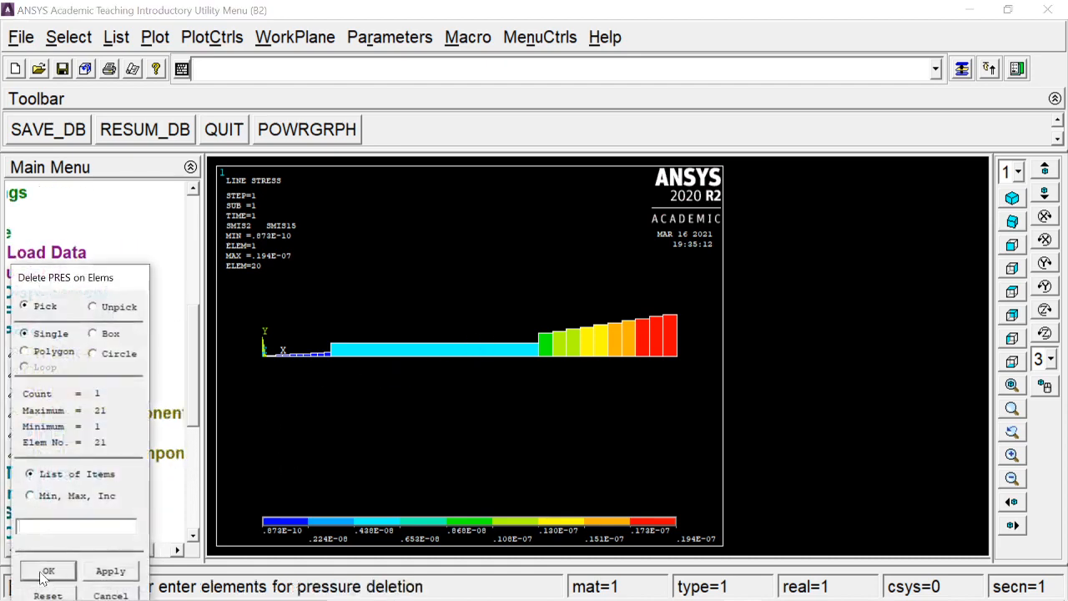
pyautogui.click(44, 572)
pyautogui.moveTo(638, 278); pyautogui.dragTo(595, 281)
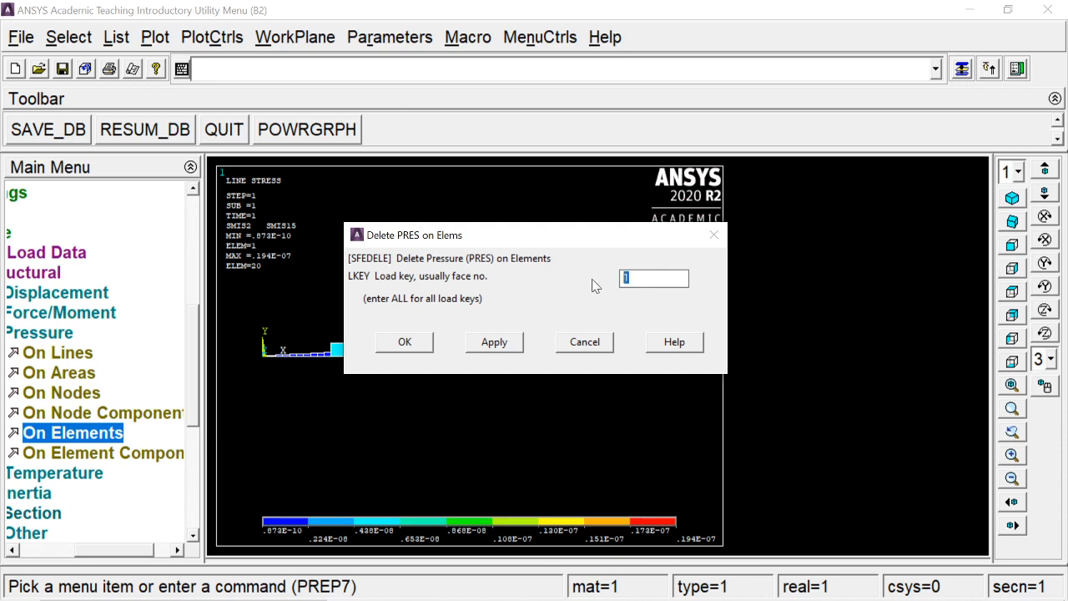
pyautogui.write('2')
pyautogui.click(404, 343)
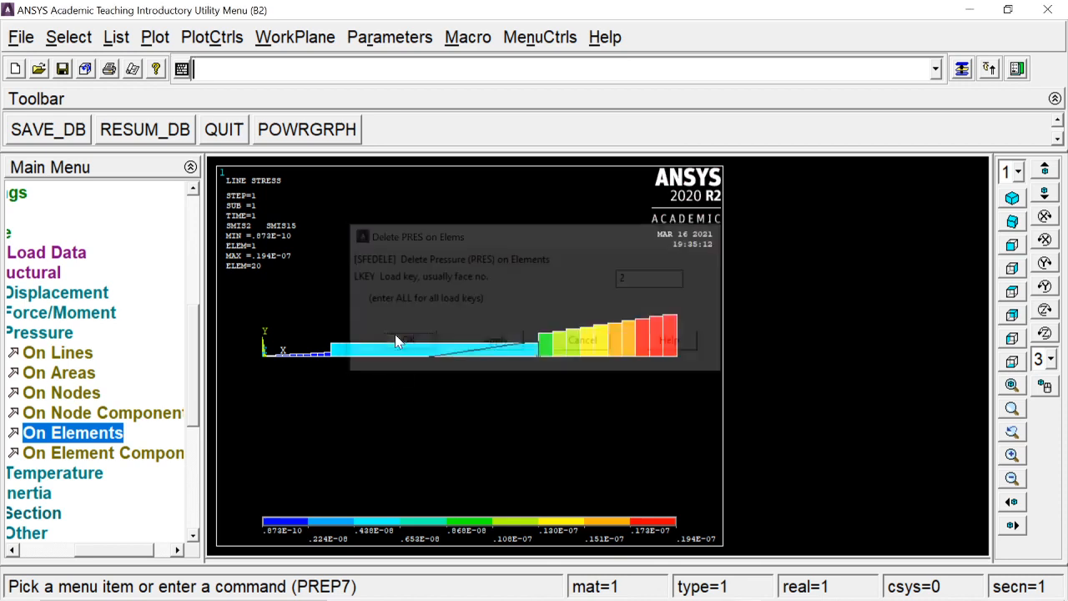
# - Clear the mesh from the beam's middle line with the MeshTool
pyautogui.click(49, 334)
pyautogui.click(56, 234)
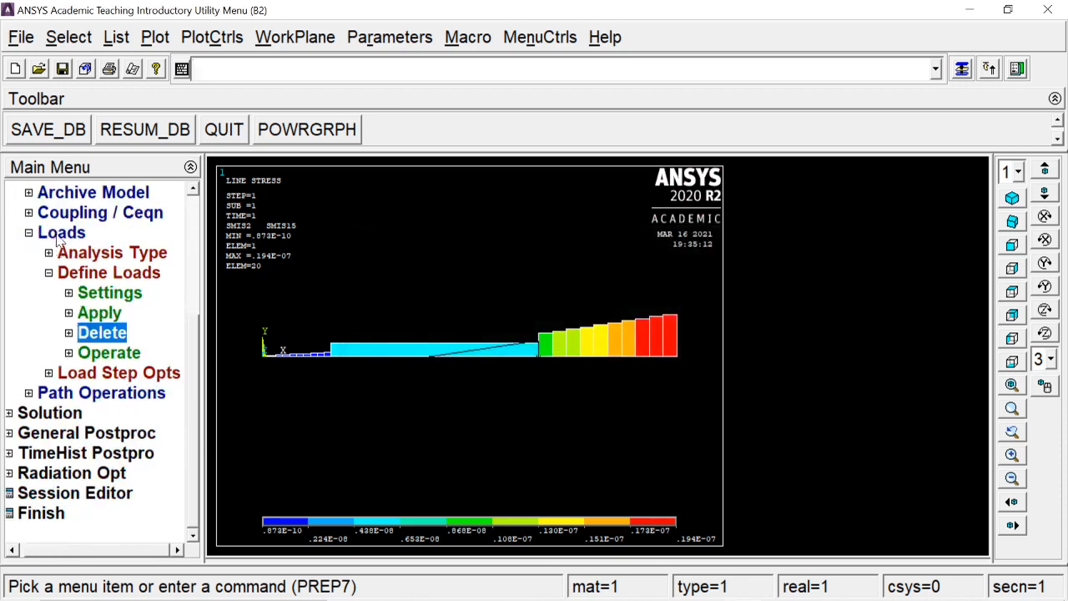
pyautogui.click(58, 234)
pyautogui.click(82, 273)
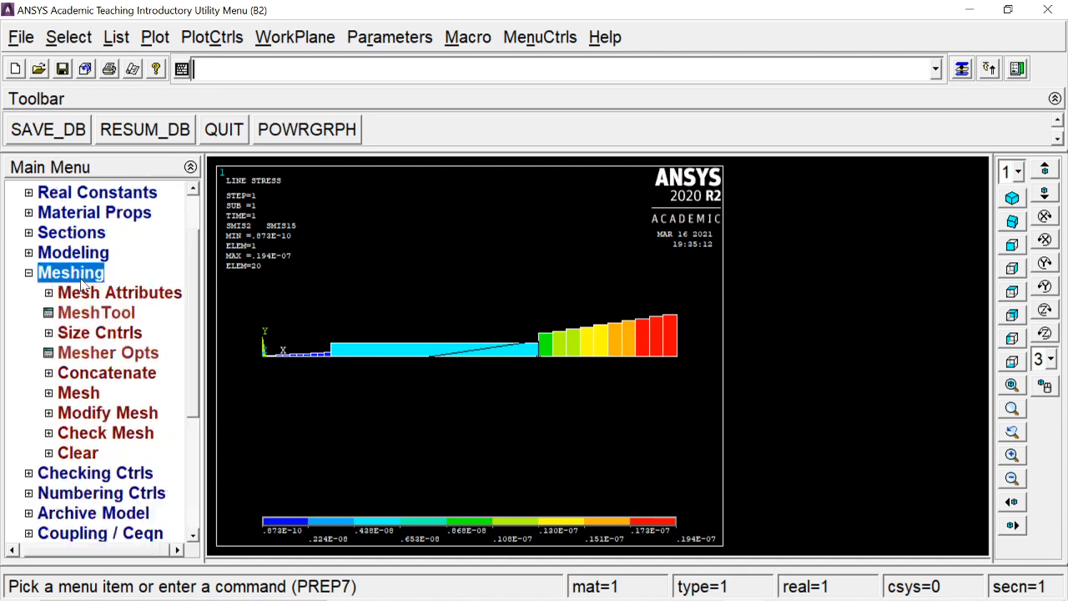
pyautogui.click(85, 393)
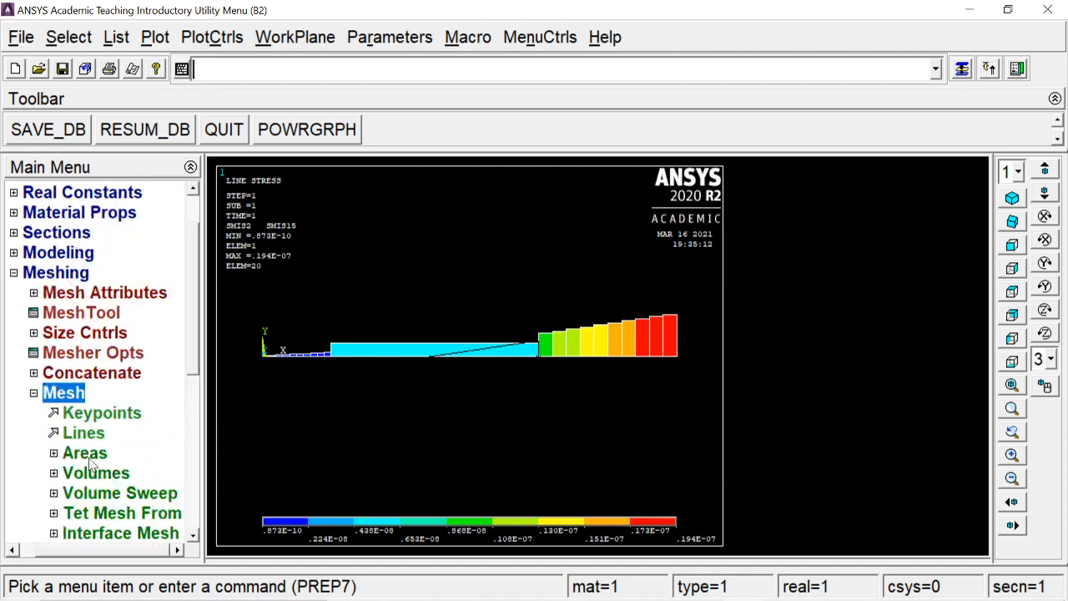
pyautogui.click(75, 313)
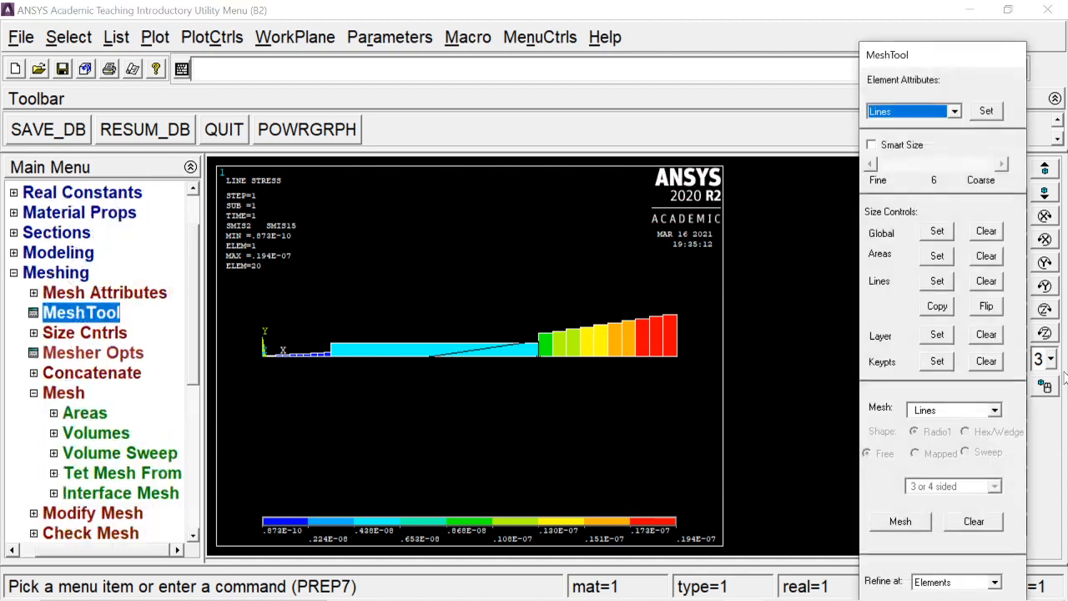
pyautogui.click(966, 521)
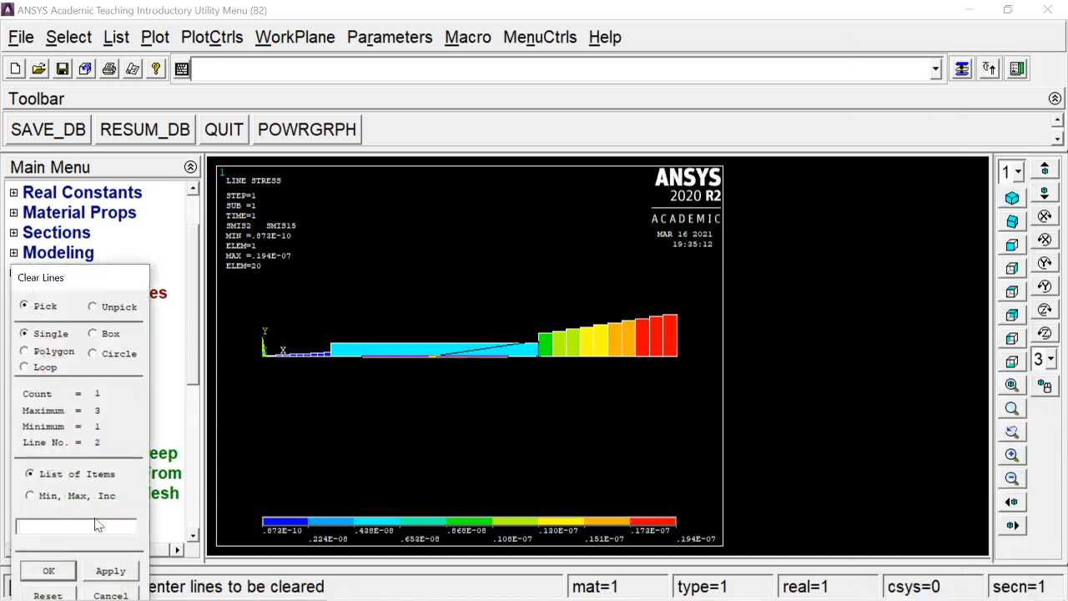
pyautogui.click(49, 570)
# - Remove the existing element size divisions from the beam's middle line
pyautogui.click(962, 69)
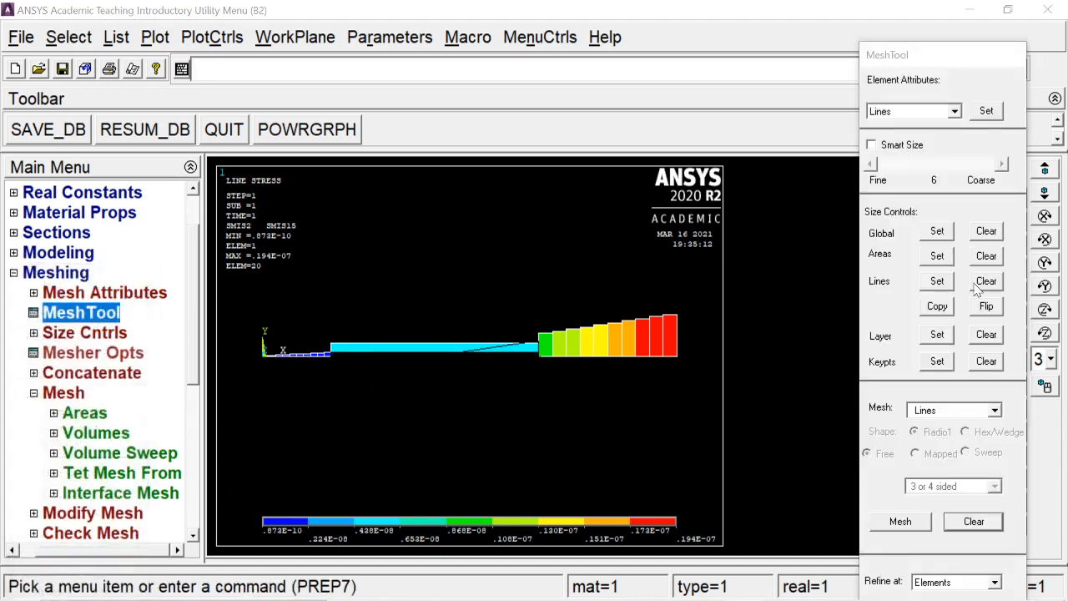
pyautogui.click(985, 283)
pyautogui.click(434, 356)
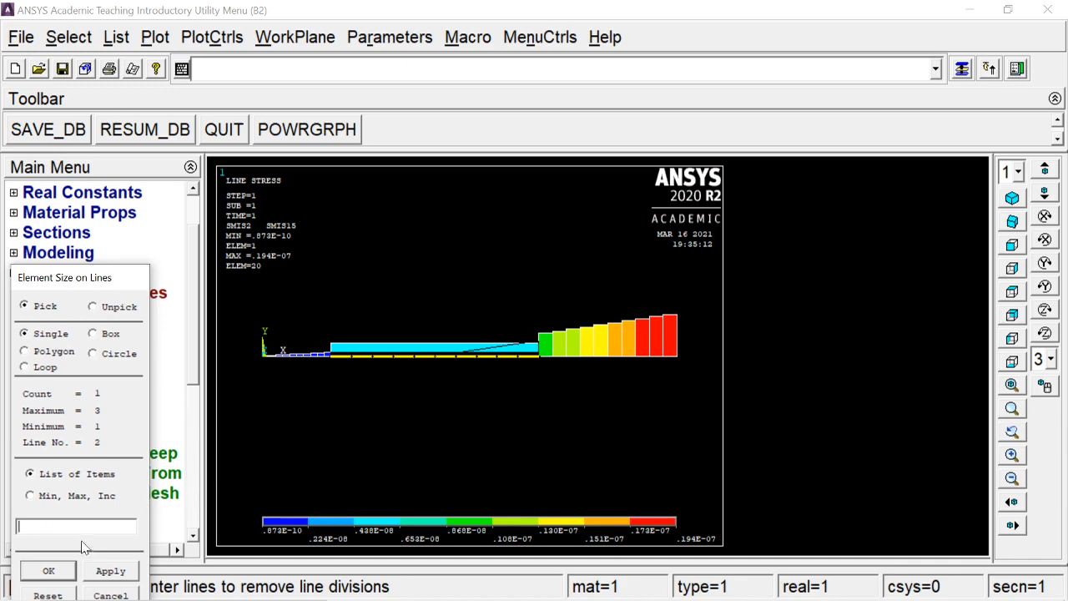
pyautogui.click(71, 574)
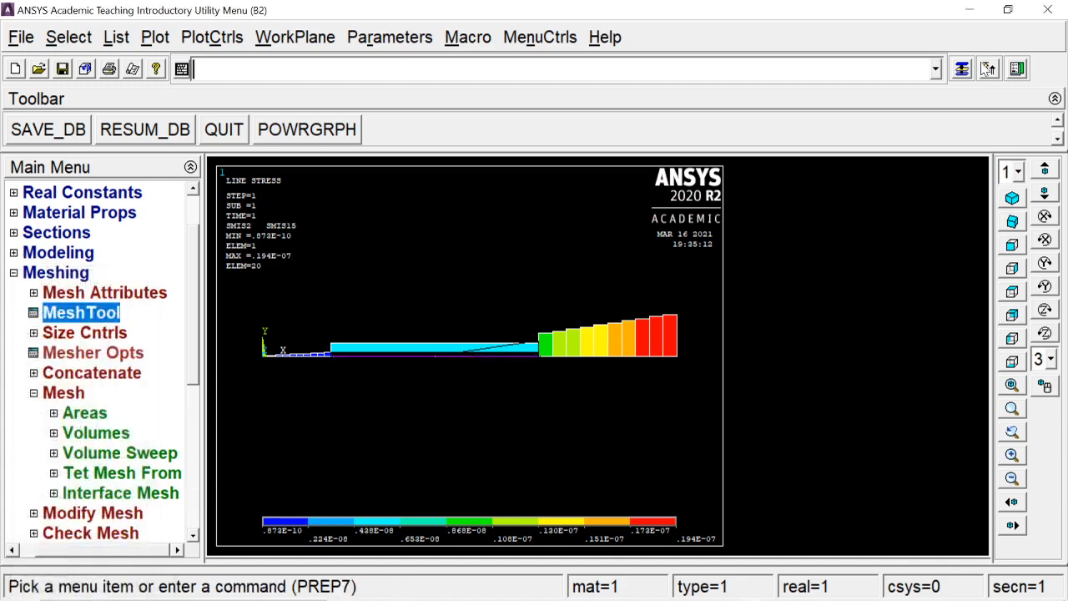
# - Set the number of element divisions on the beam's middle line to 5
pyautogui.click(984, 68)
pyautogui.click(937, 281)
pyautogui.click(380, 356)
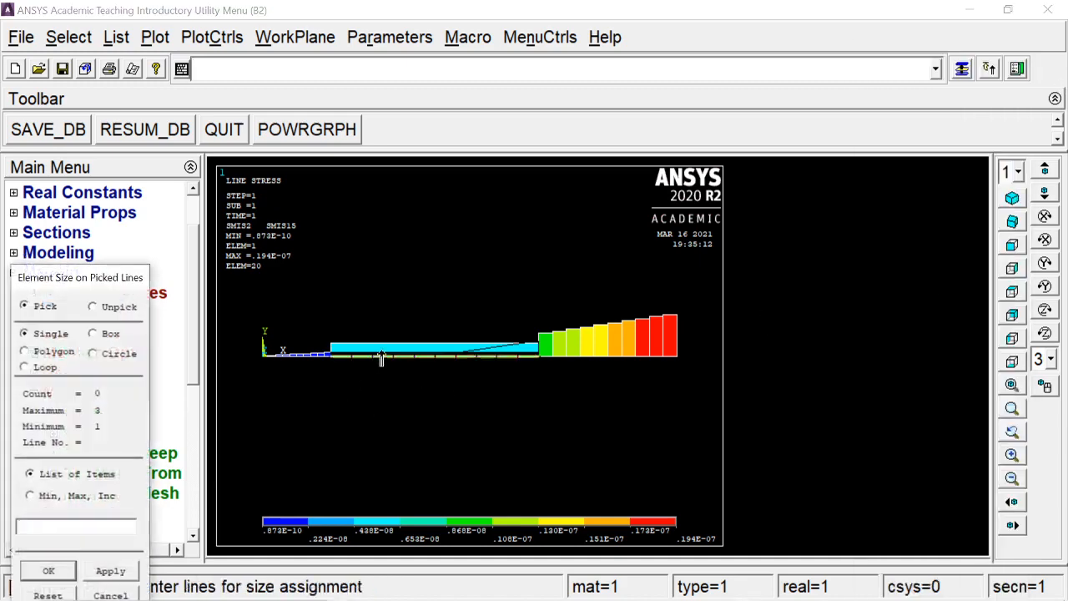
pyautogui.click(30, 571)
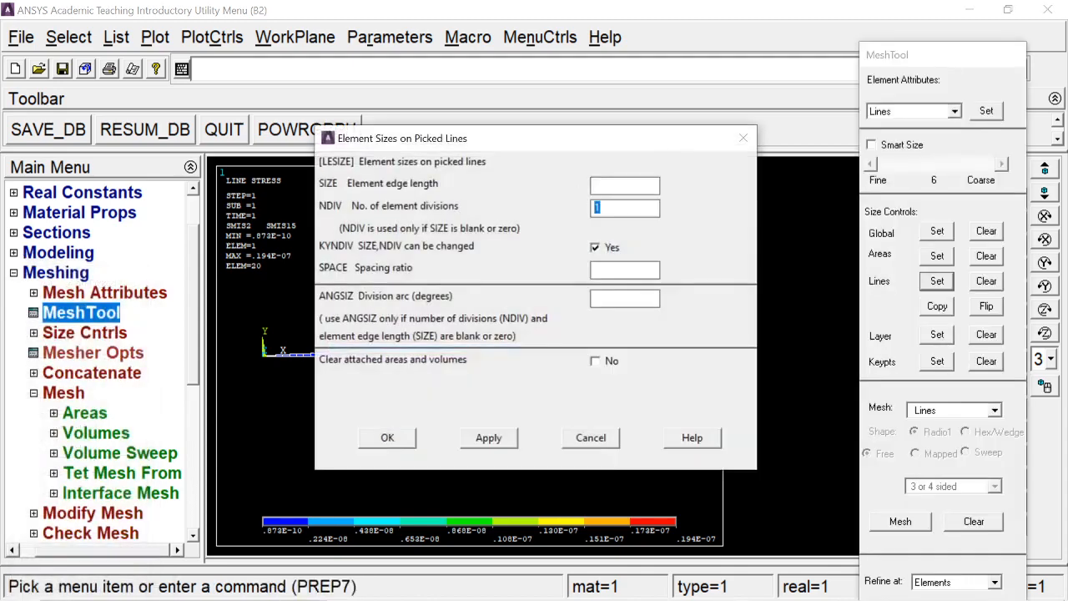
pyautogui.press('Return')
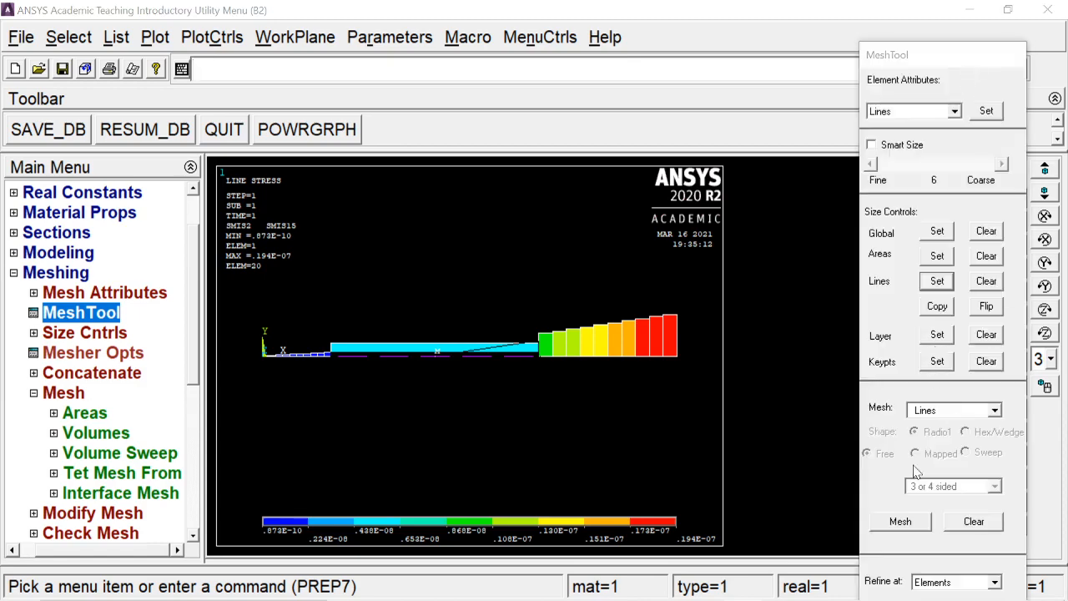
# - Mesh the beam's middle line and display the model as a multi-plot
pyautogui.click(911, 521)
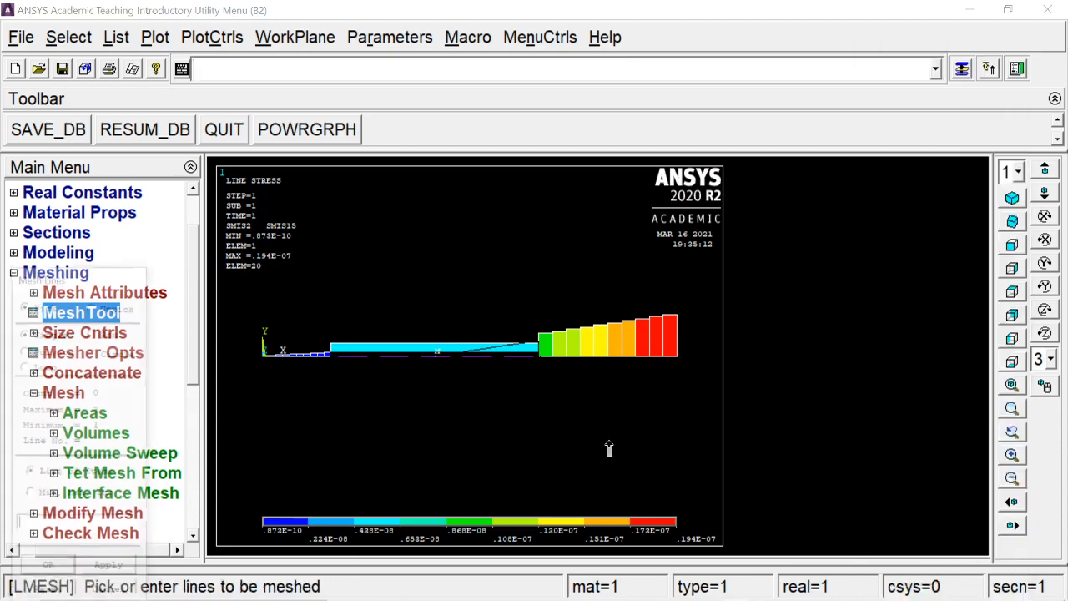
pyautogui.click(45, 567)
pyautogui.click(156, 37)
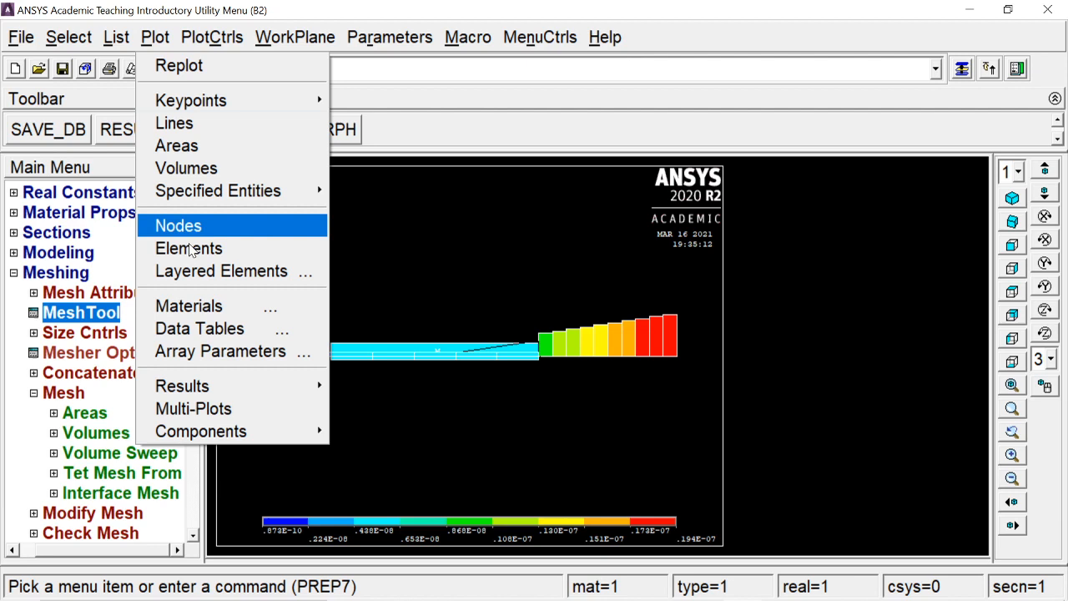
pyautogui.click(217, 406)
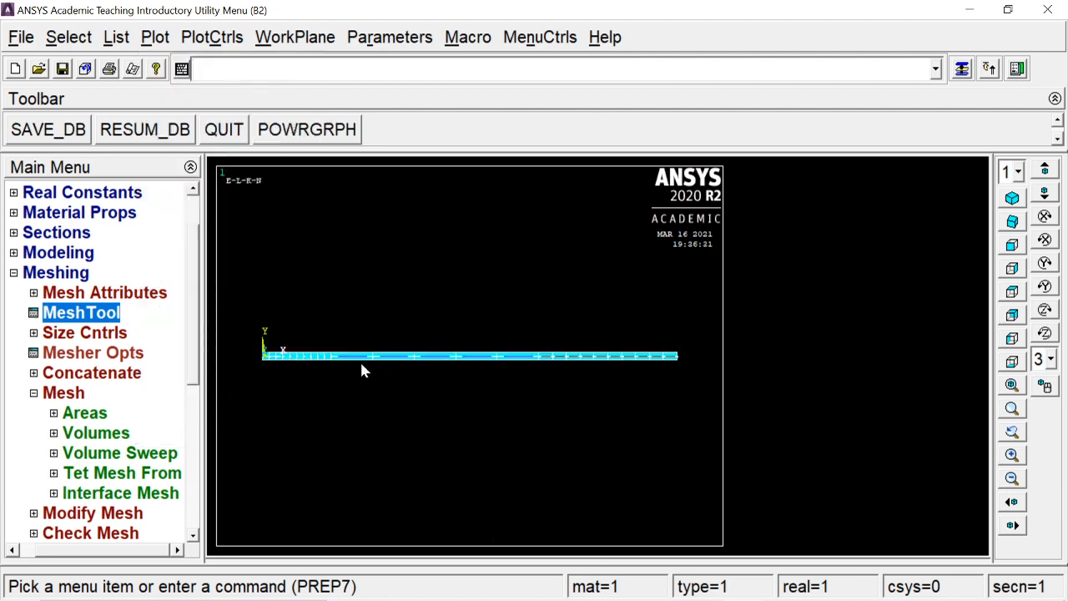
pyautogui.click(69, 374)
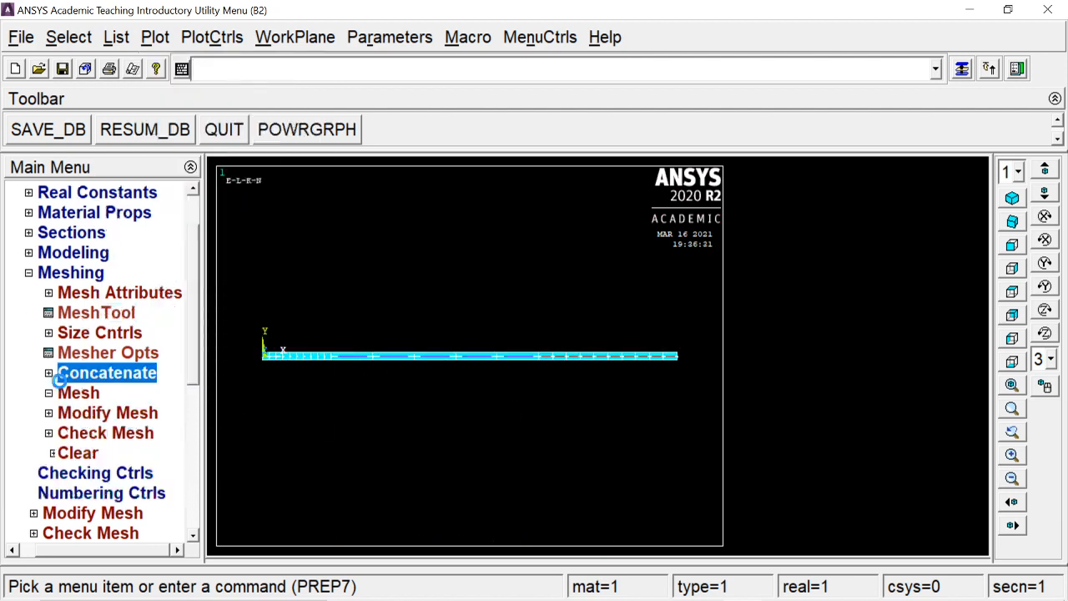
pyautogui.click(79, 375)
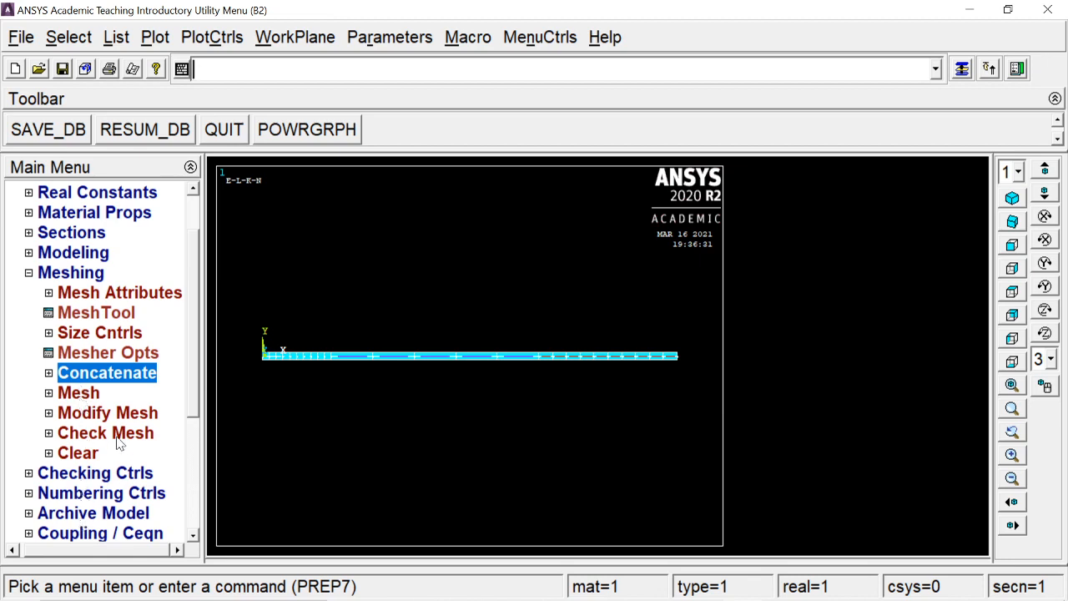
pyautogui.click(104, 293)
pyautogui.click(63, 274)
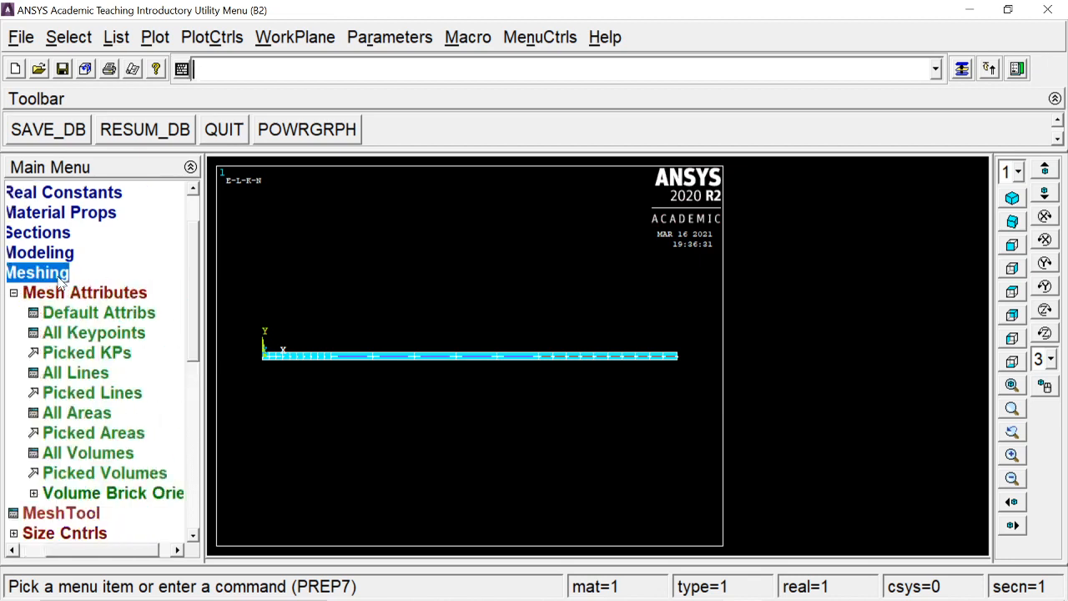
# - Apply beam pressure to the five middle-span elements with load key 2, value 0 at node I and 30 at node J
pyautogui.click(81, 382)
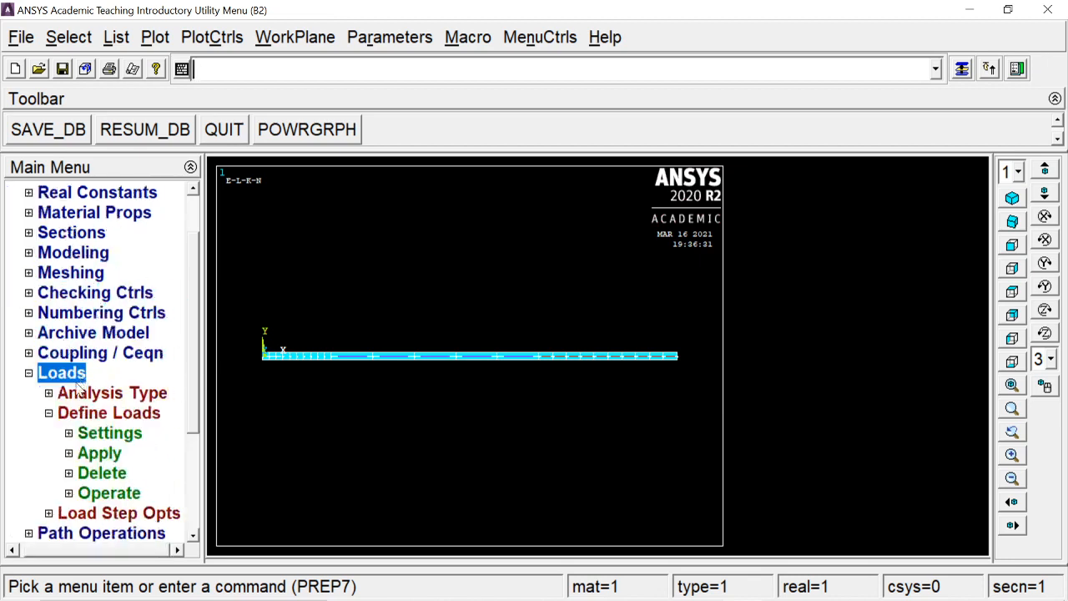
pyautogui.click(105, 453)
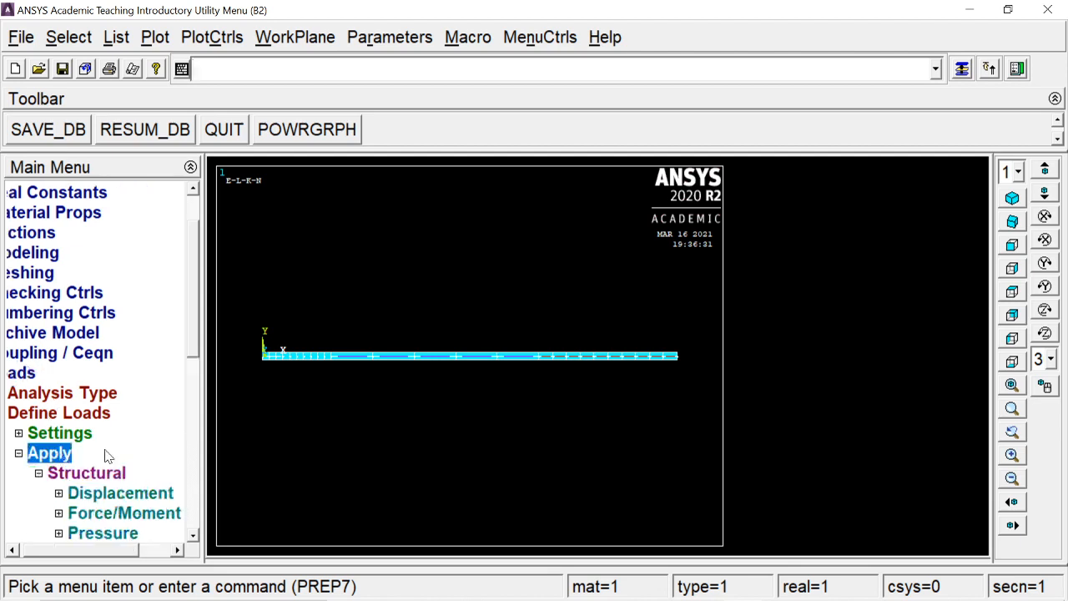
pyautogui.click(101, 534)
pyautogui.scroll(-4, 199, 293)
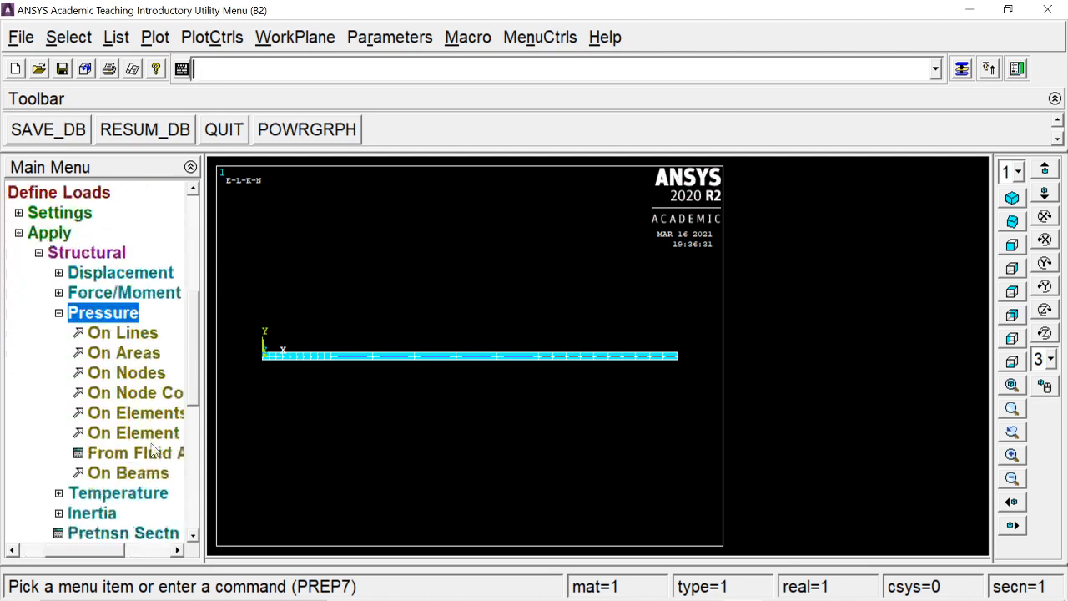
pyautogui.click(143, 474)
pyautogui.click(356, 355)
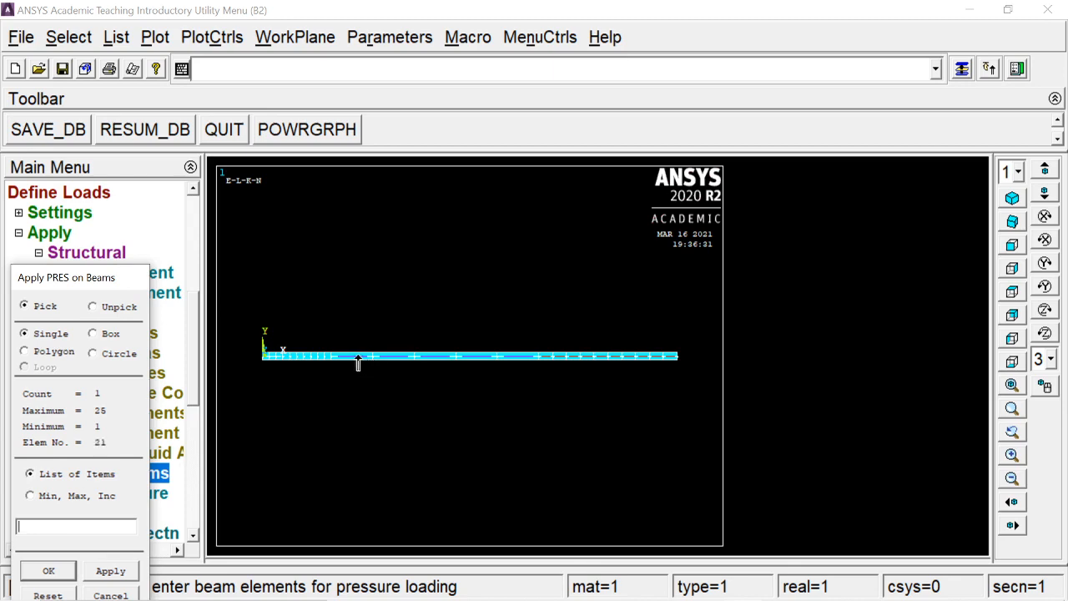
pyautogui.click(395, 362)
pyautogui.click(474, 363)
pyautogui.click(48, 571)
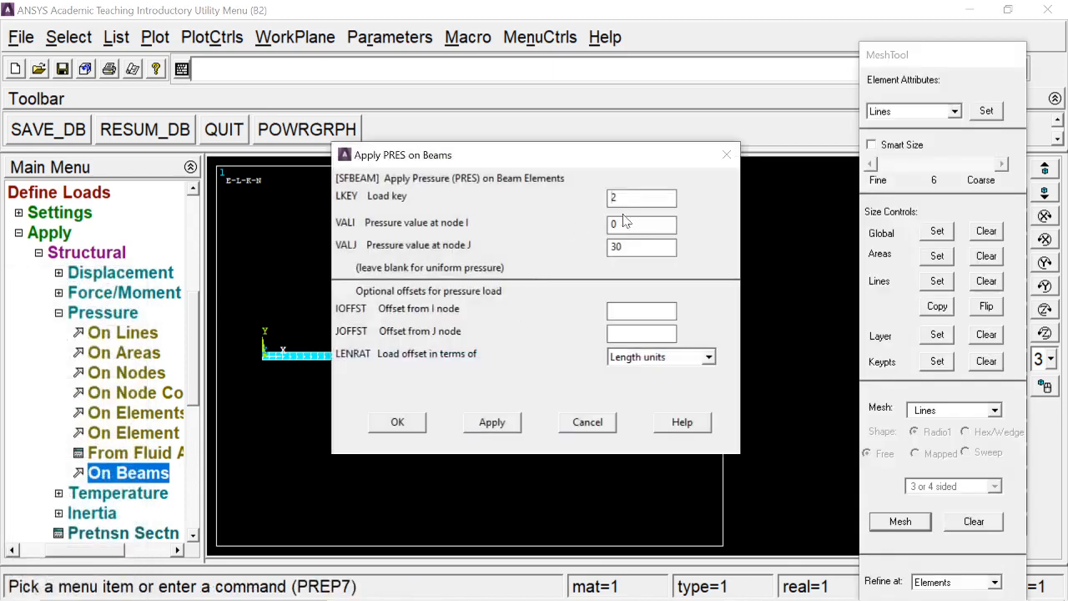
pyautogui.click(398, 421)
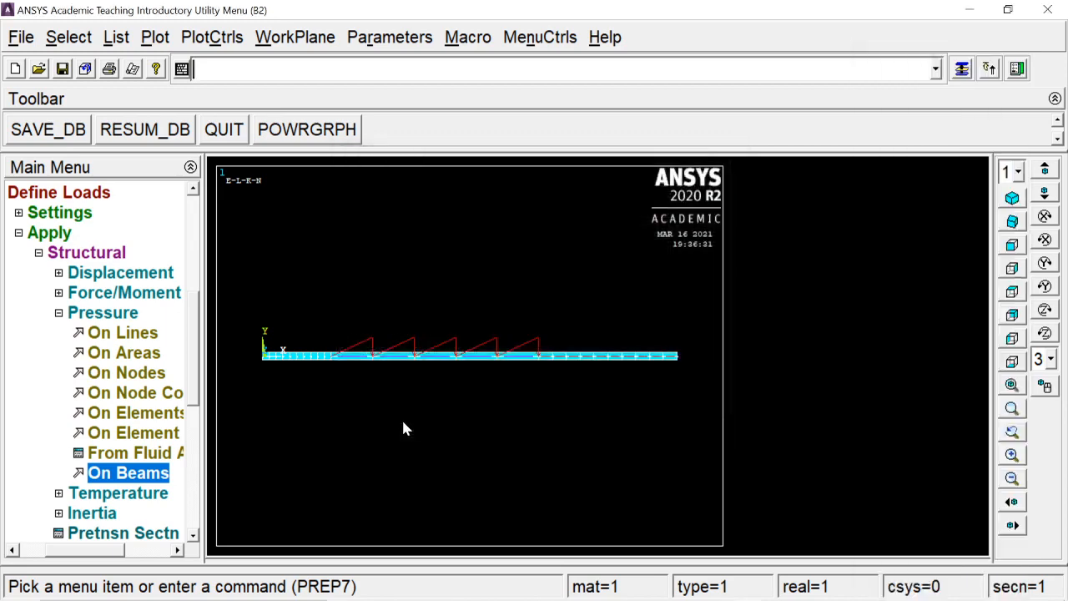